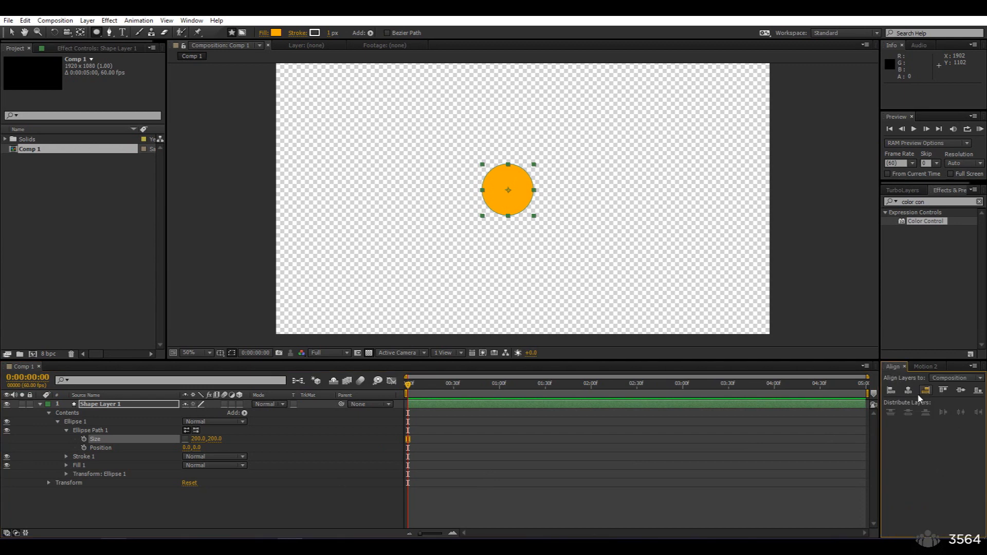
# Center the orange circle horizontally and vertically in the composition, and set its stroke width to 4 px
pyautogui.click(909, 391)
pyautogui.click(961, 390)
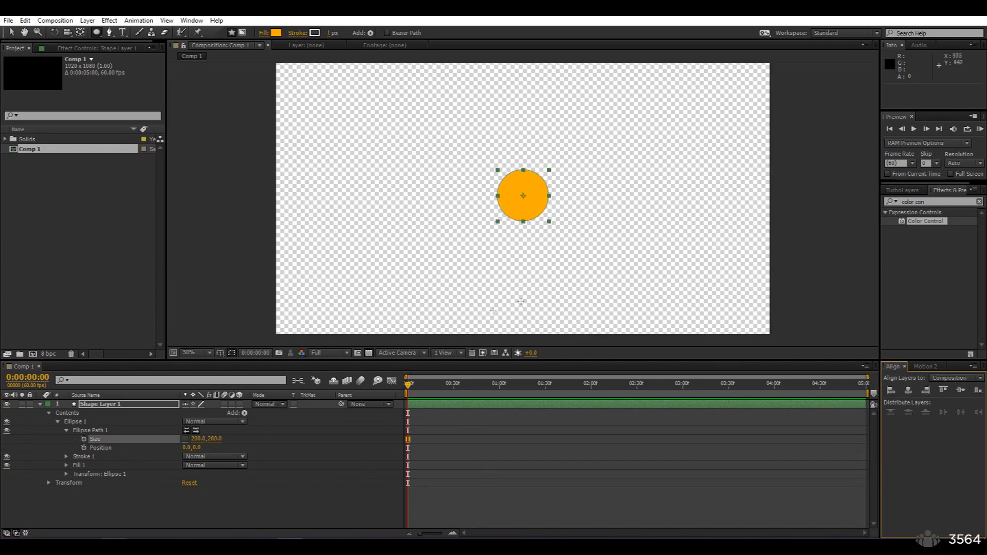
pyautogui.click(331, 33)
pyautogui.write('2')
pyautogui.press('Return')
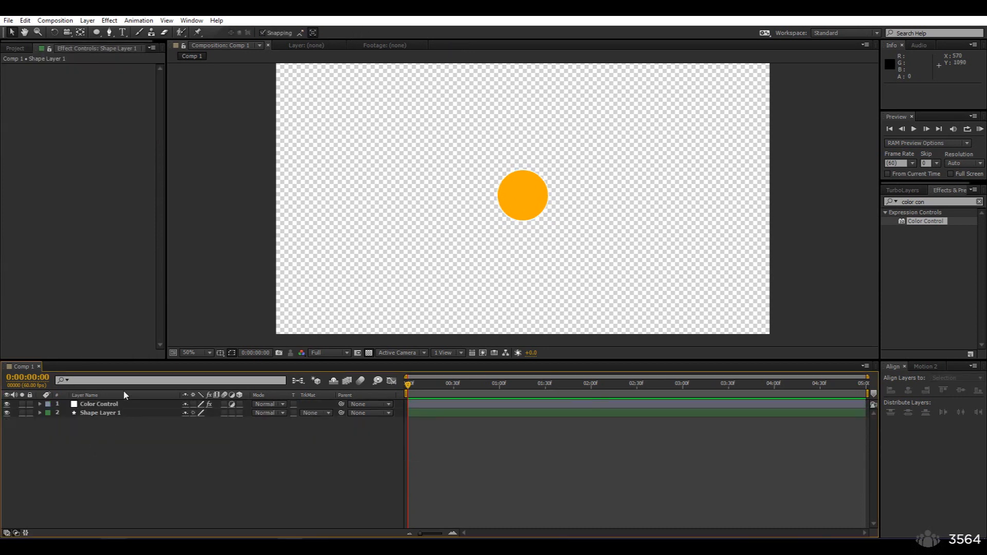
# Try a red contour colour and a white circle colour on the Color Control layer, and undo both changes
pyautogui.click(121, 405)
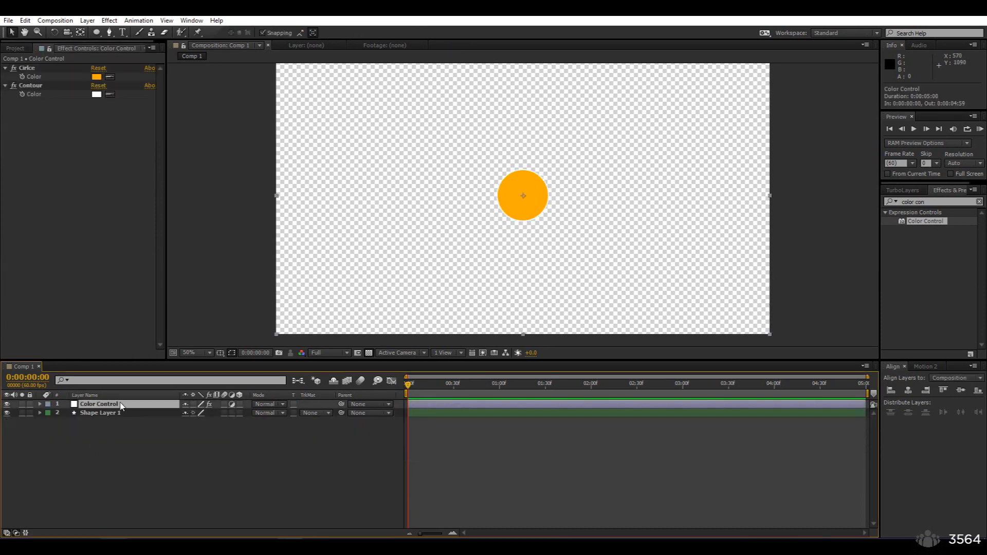
pyautogui.click(96, 94)
pyautogui.write('FF0000')
pyautogui.click(238, 32)
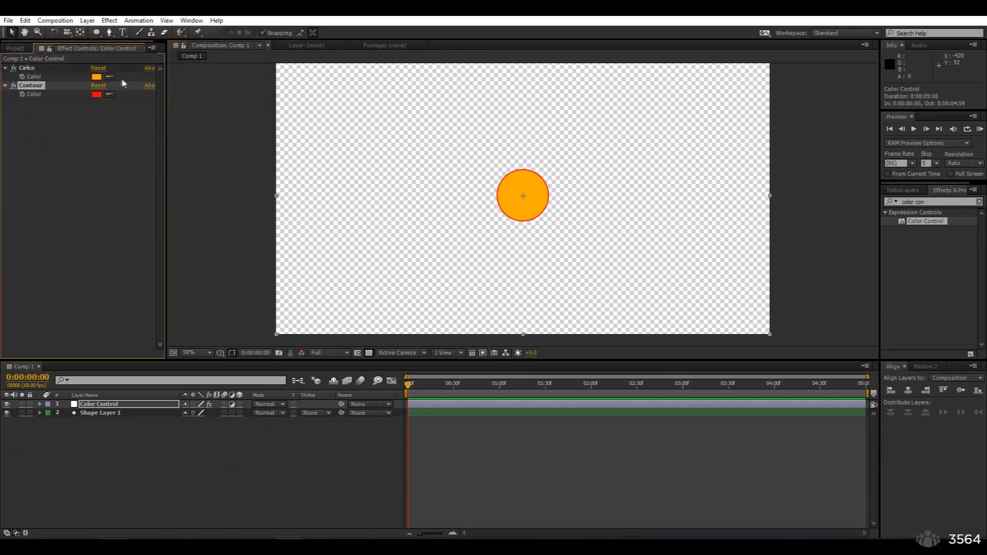
pyautogui.click(97, 84)
pyautogui.click(236, 32)
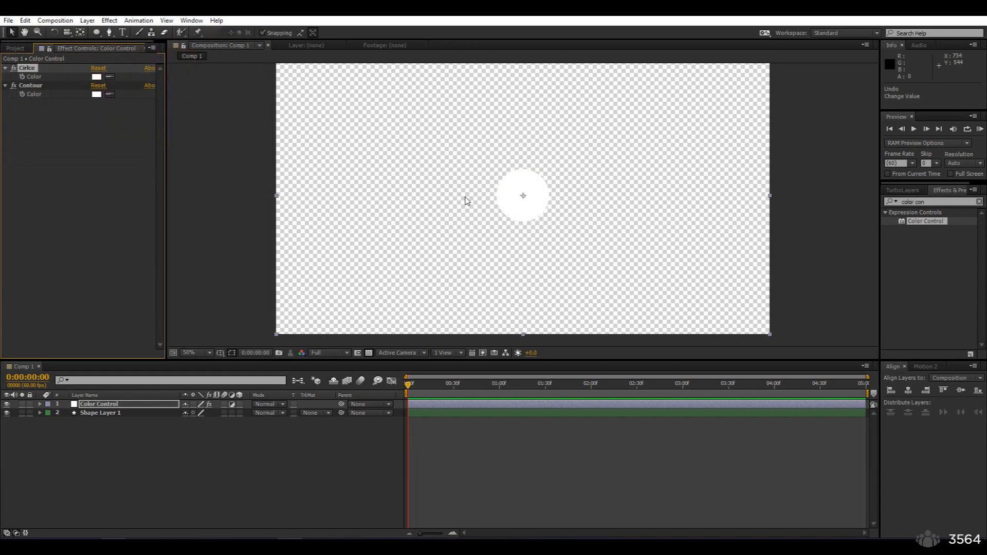
pyautogui.hotkey('ctrl', 'z')
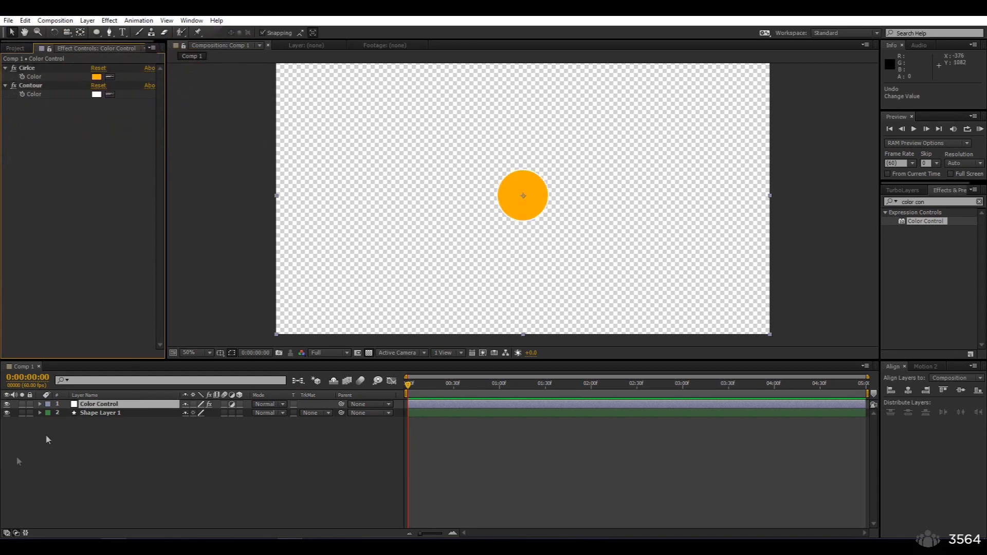
# Duplicate Shape Layer 1 as a copy scaled to 150% and placed beneath the original
pyautogui.click(122, 434)
pyautogui.click(115, 415)
pyautogui.hotkey('ctrl', 'c')
pyautogui.hotkey('ctrl', 'v')
pyautogui.press('s')
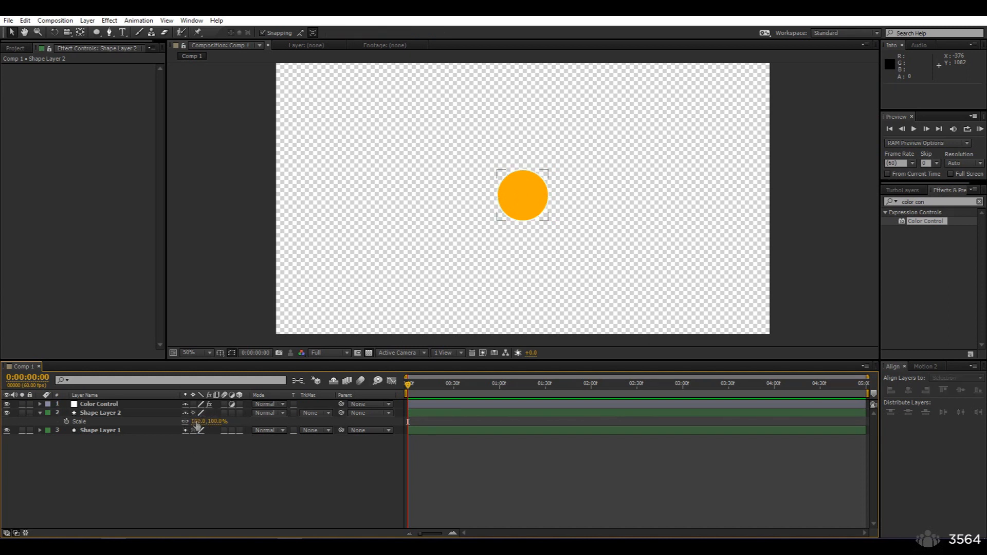
pyautogui.moveTo(209, 422); pyautogui.dragTo(227, 429)
pyautogui.moveTo(100, 413); pyautogui.dragTo(108, 435)
# Set the circle colour on the Color Control layer to red FF001E and inspect both circles
pyautogui.click(98, 404)
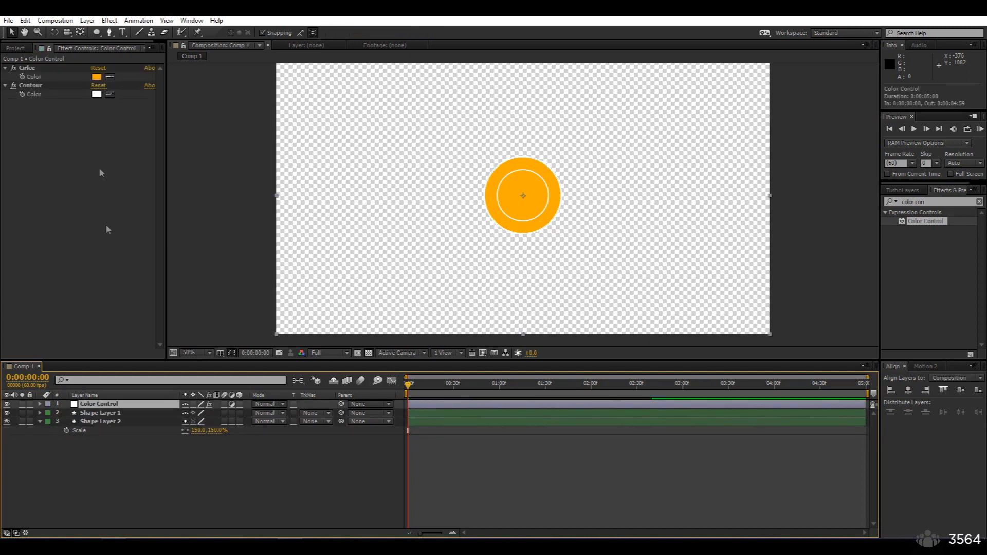
pyautogui.click(96, 77)
pyautogui.click(157, 33)
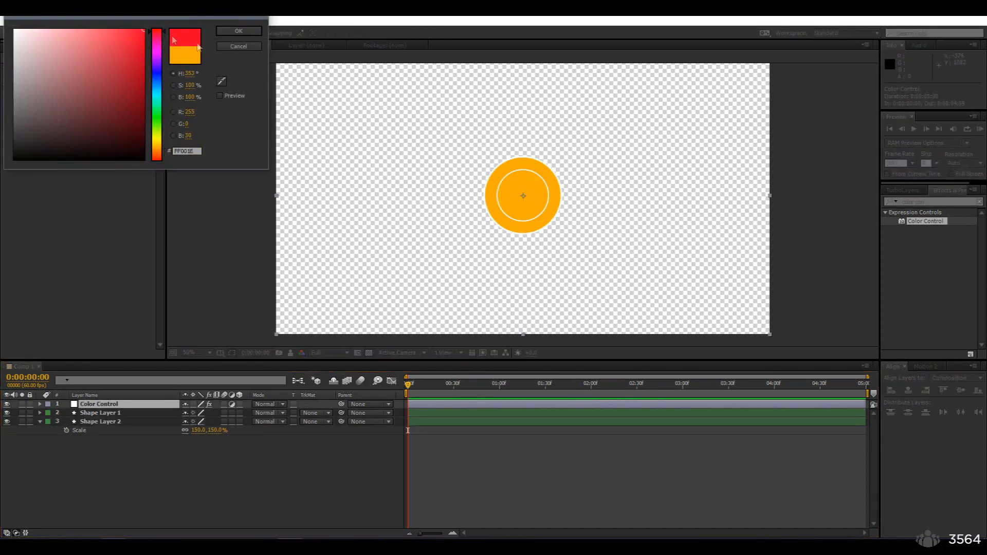
pyautogui.click(242, 34)
pyautogui.scroll(-2, 491, 171)
pyautogui.scroll(2, 678, 220)
pyautogui.scroll(-2, 678, 223)
pyautogui.click(105, 197)
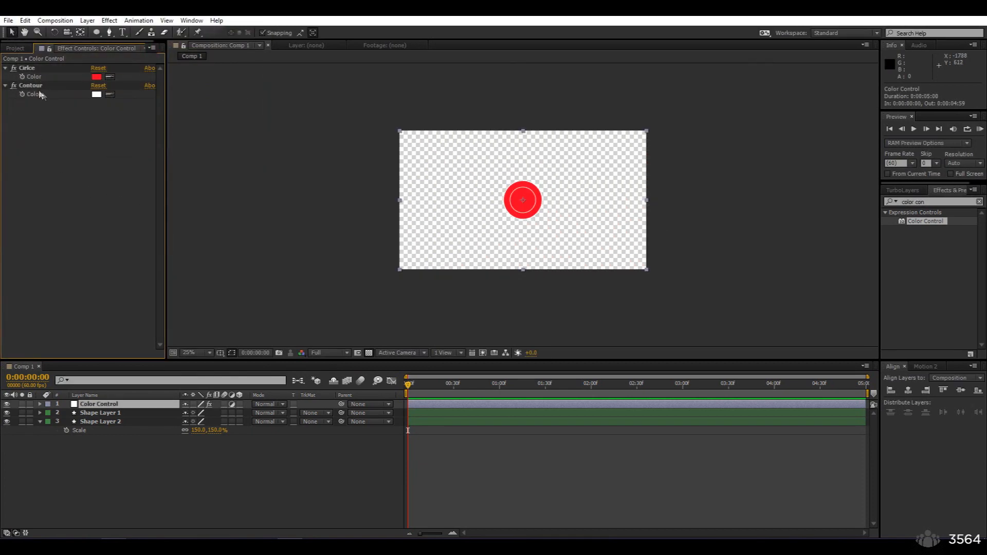
# Undo the red circle colour and the duplicated layer with its reordering and scaling
pyautogui.hotkey('ctrl', 'z')
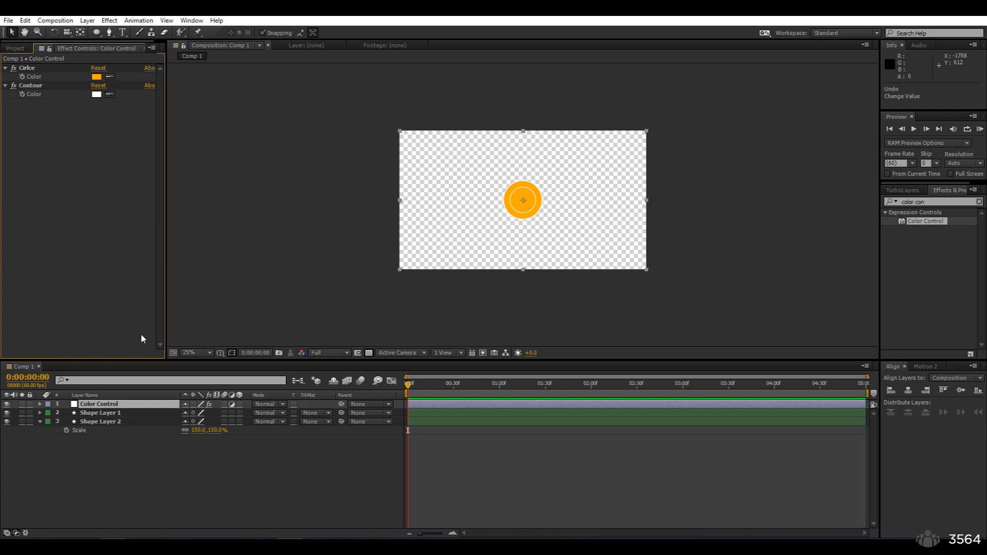
pyautogui.hotkey('ctrl', 'z')
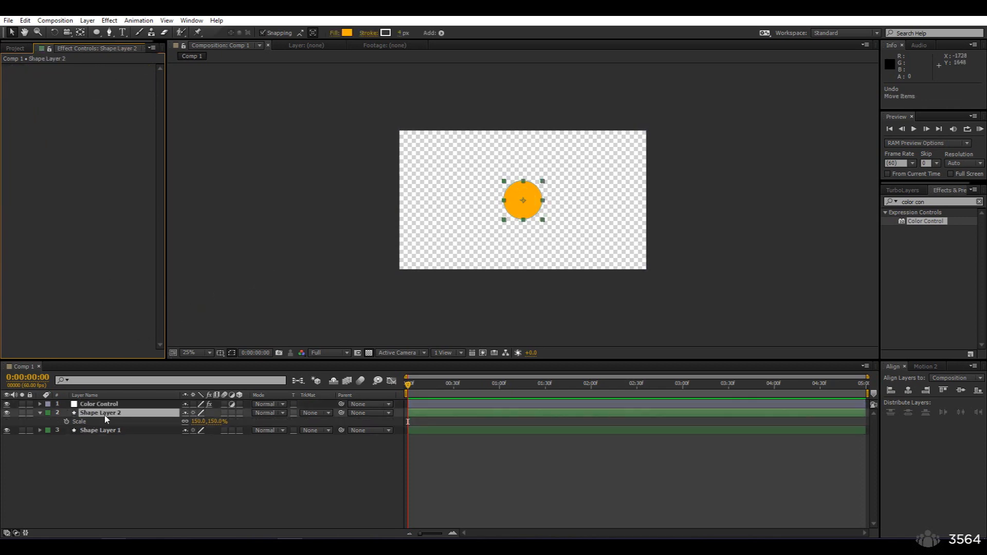
pyautogui.hotkey('ctrl', 'z')
pyautogui.press('/')
pyautogui.press(',')
pyautogui.press(',')
pyautogui.press('.')
pyautogui.press(',')
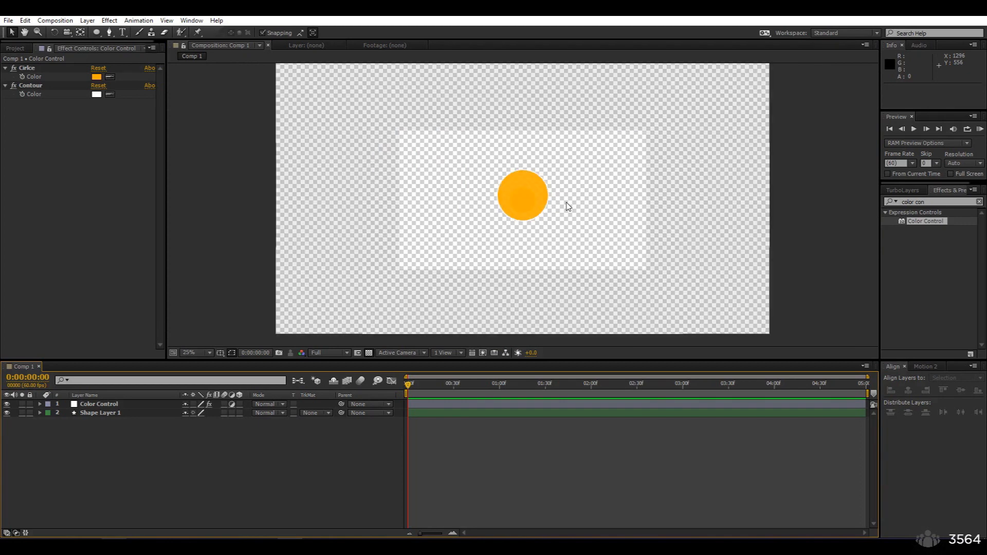
pyautogui.press('.')
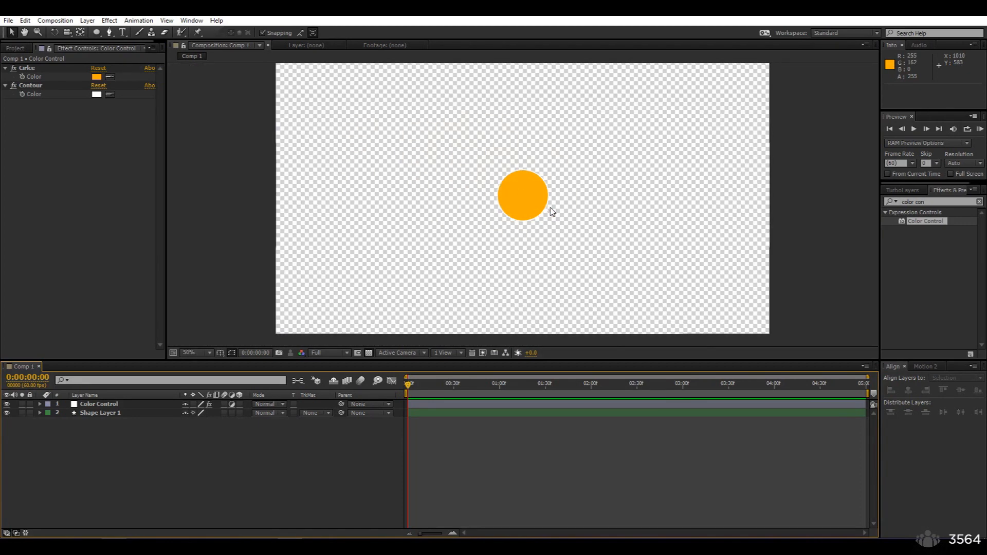
# Find the Radial Wipe transition effect and apply it to Shape Layer 1
pyautogui.click(920, 202)
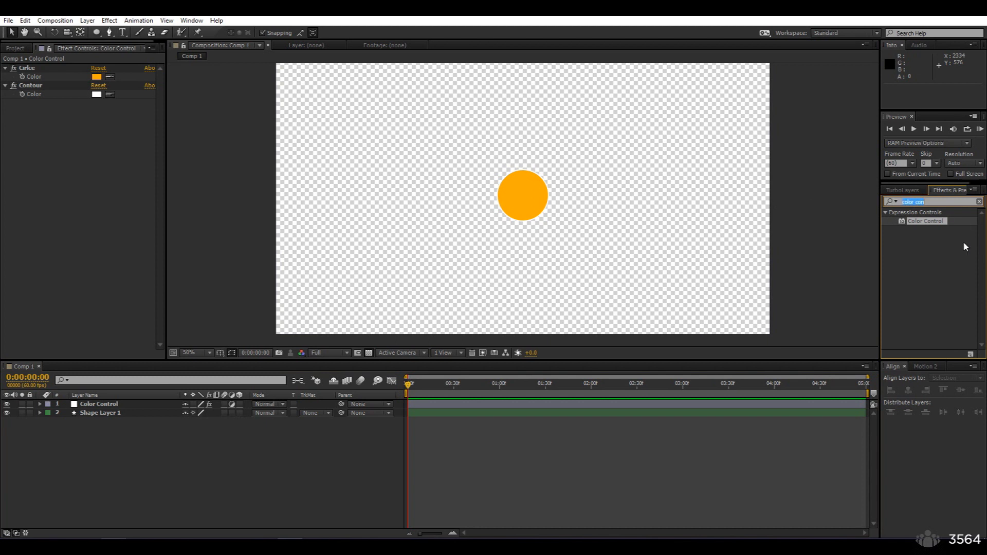
pyautogui.write('swee')
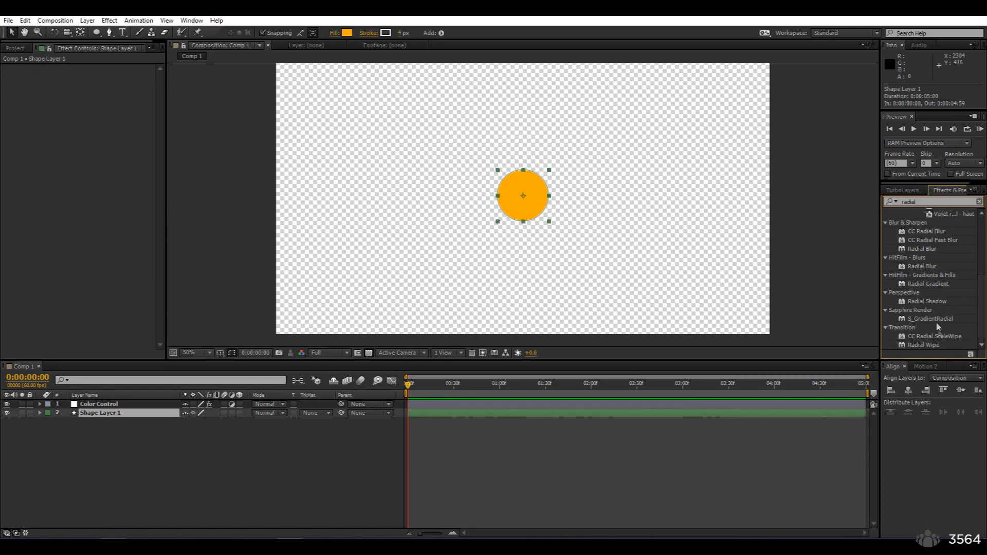
pyautogui.doubleClick(934, 345)
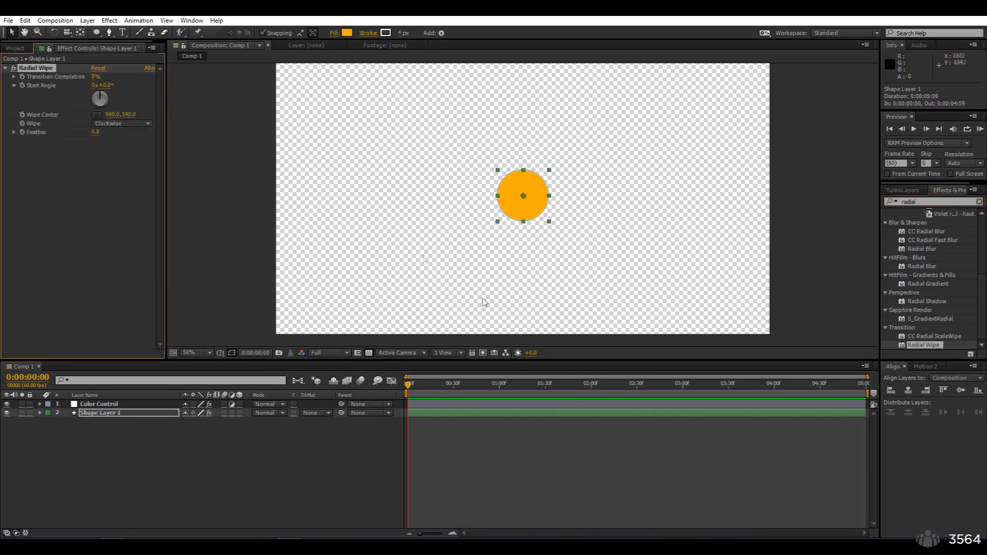
pyautogui.click(32, 68)
# Keyframe the Radial Wipe's Transition Completion at 100% at the start of the composition
pyautogui.moveTo(93, 80)
pyautogui.mouseDown()
pyautogui.moveTo(149, 77)
pyautogui.moveTo(97, 77)
pyautogui.mouseUp()
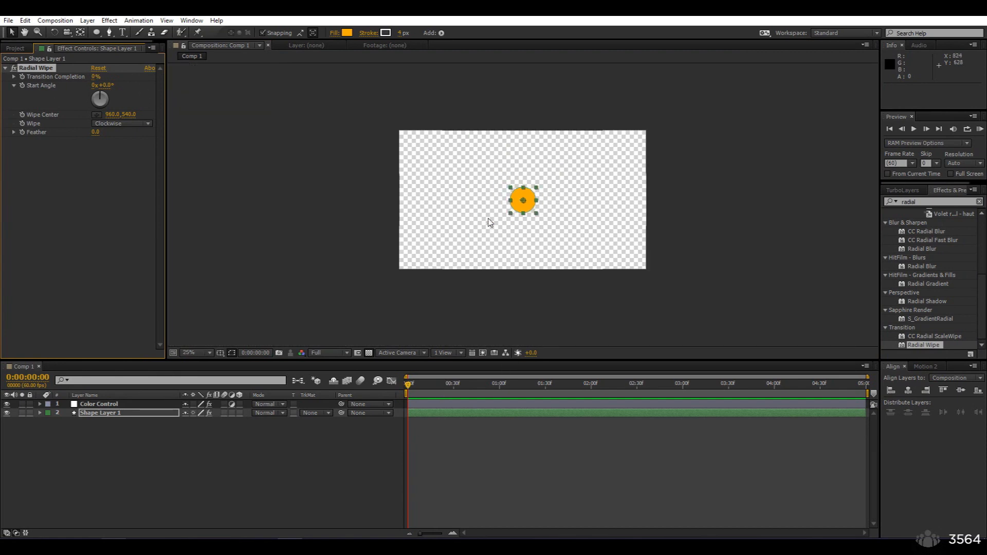
pyautogui.press('.')
pyautogui.moveTo(96, 77); pyautogui.dragTo(236, 94)
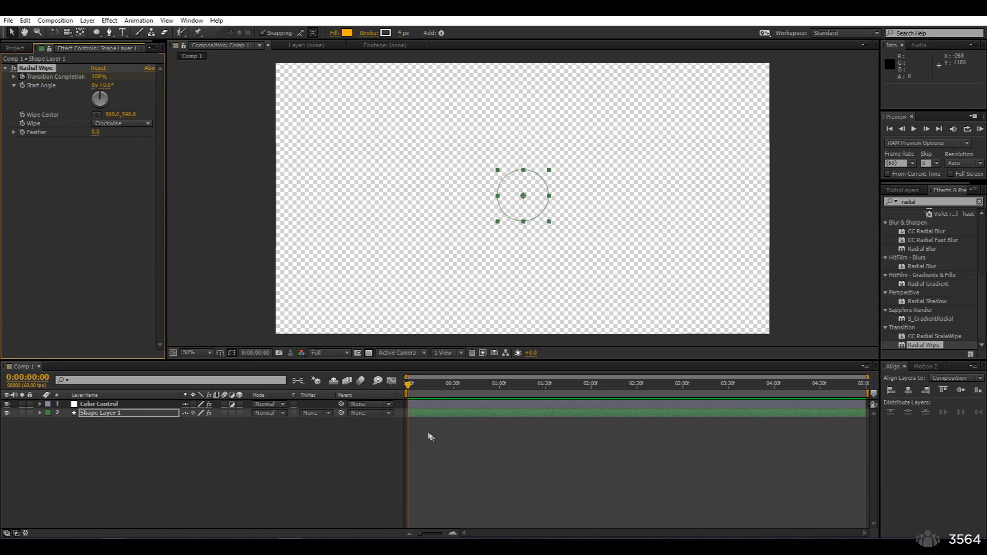
# Add a Transition Completion keyframe of 0% at 0:00:03:29 and preview the wipe animation
pyautogui.click(501, 387)
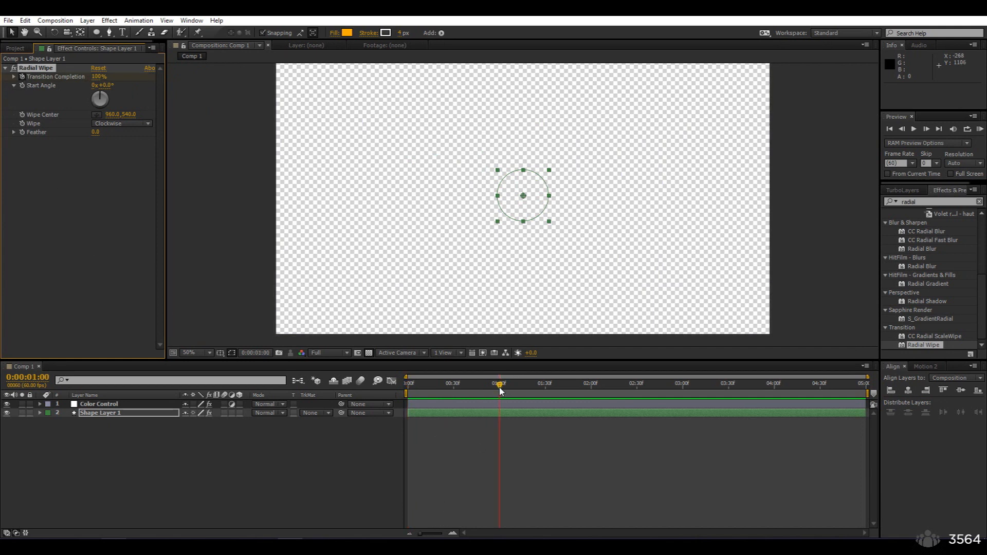
pyautogui.click(502, 433)
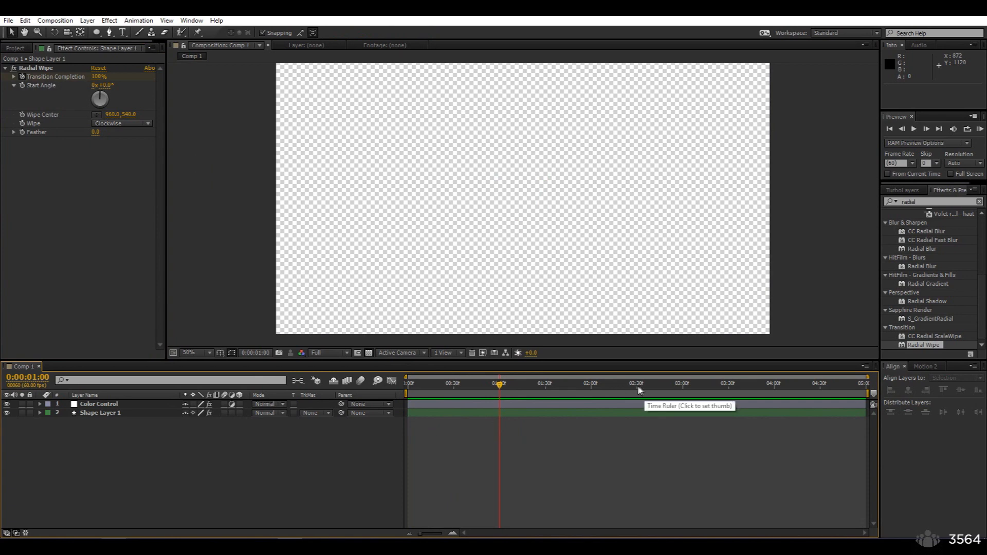
pyautogui.click(728, 390)
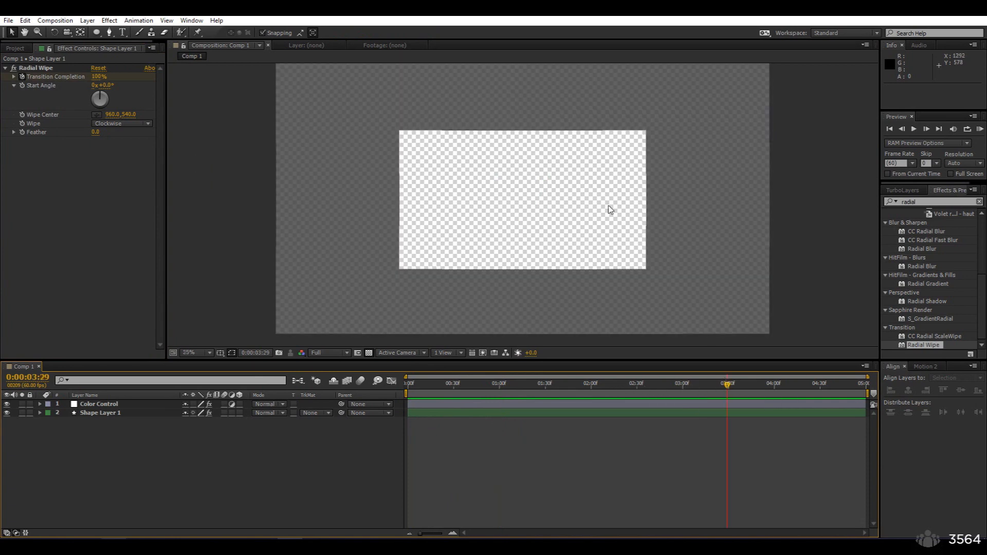
pyautogui.moveTo(98, 77); pyautogui.dragTo(11, 84)
pyautogui.press('KP_0')
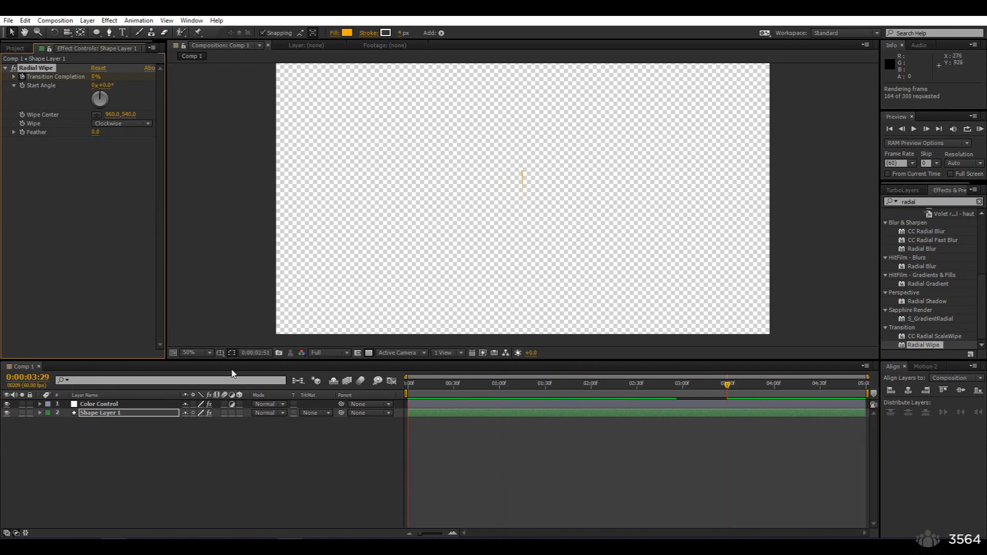
# Reveal the Radial Wipe keyframes in the timeline and move the ending Transition Completion keyframe to 0:00:02:00
pyautogui.click(40, 413)
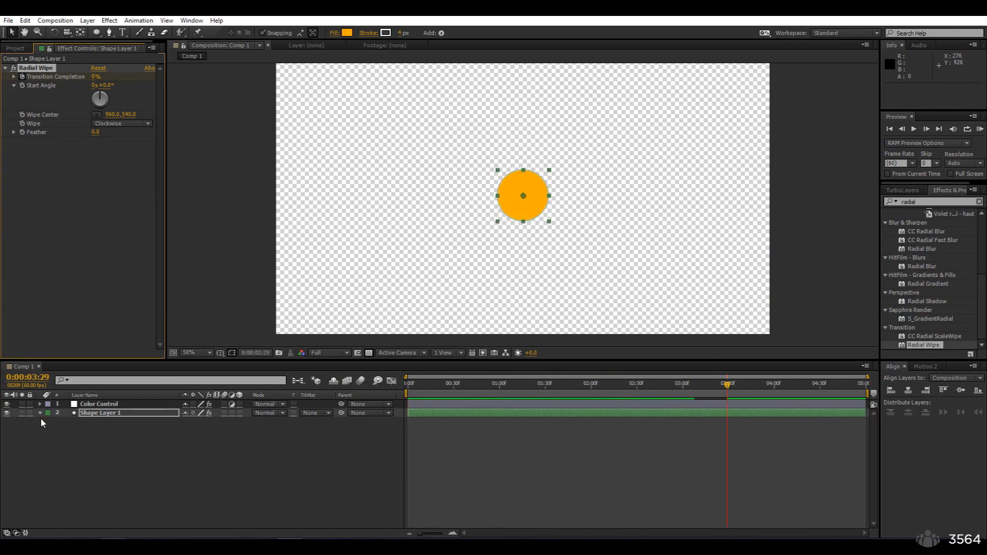
pyautogui.click(40, 414)
pyautogui.click(58, 421)
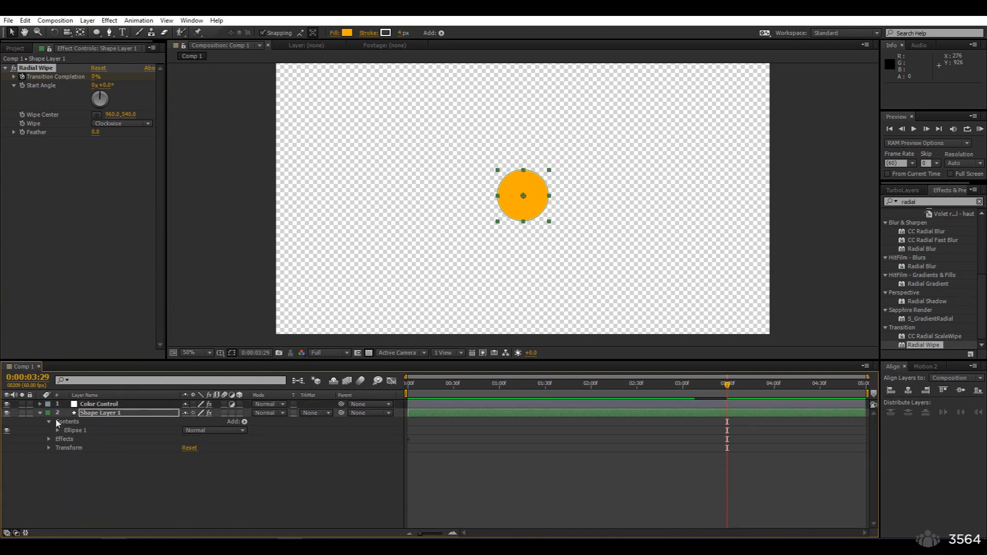
pyautogui.press('p')
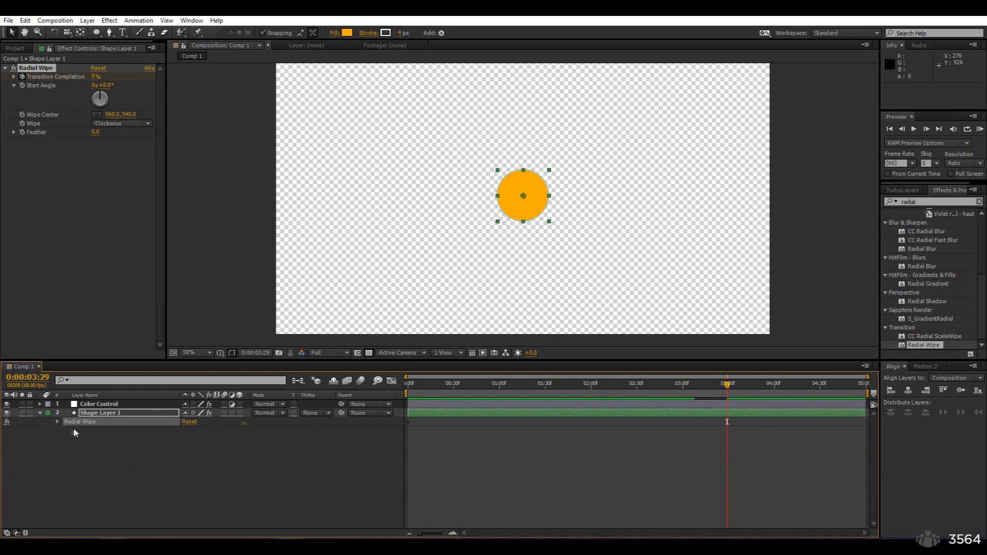
pyautogui.press('e')
pyautogui.click(57, 422)
pyautogui.moveTo(730, 432); pyautogui.dragTo(405, 433)
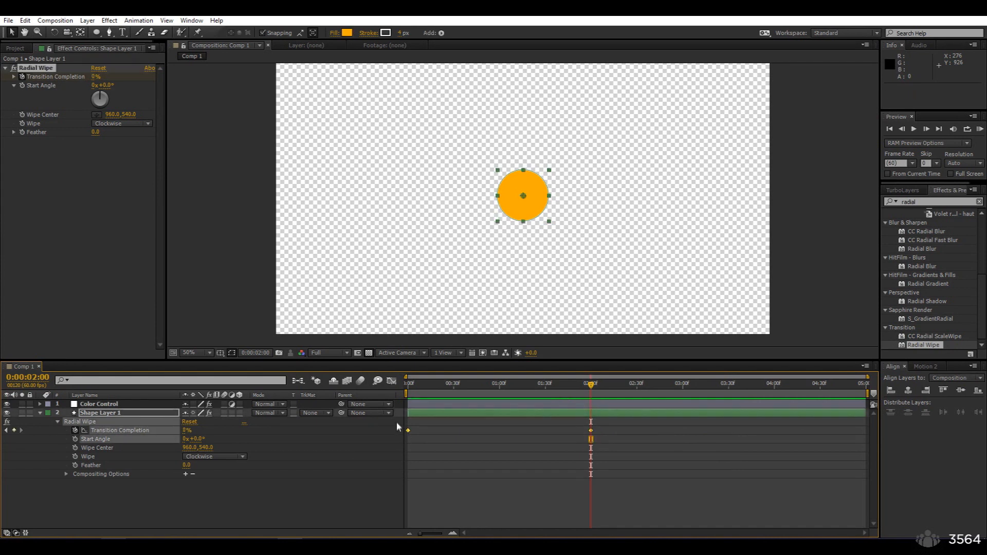
# Steepen the Transition Completion speed graph by extending both ease handles toward the middle, and preview the animation
pyautogui.click(392, 380)
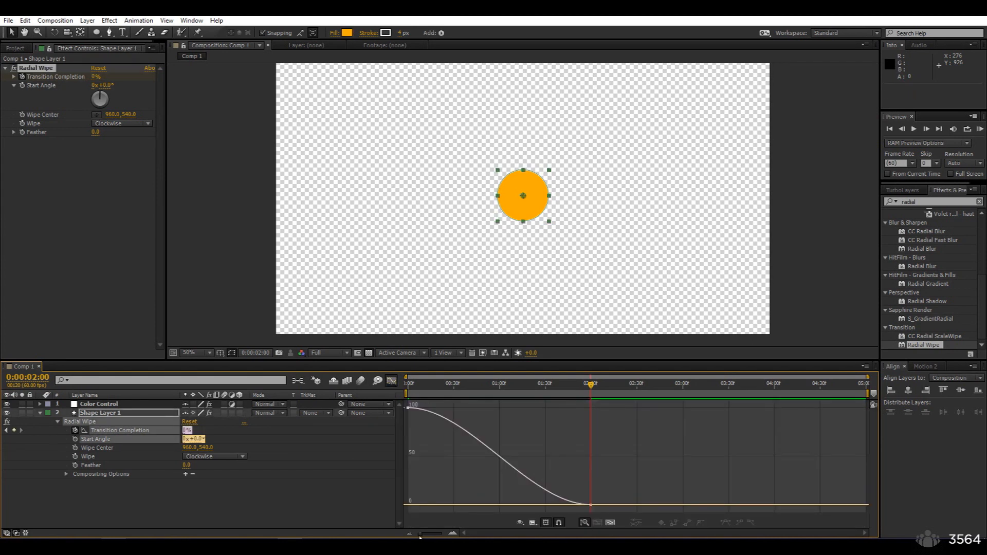
pyautogui.click(544, 523)
pyautogui.click(565, 424)
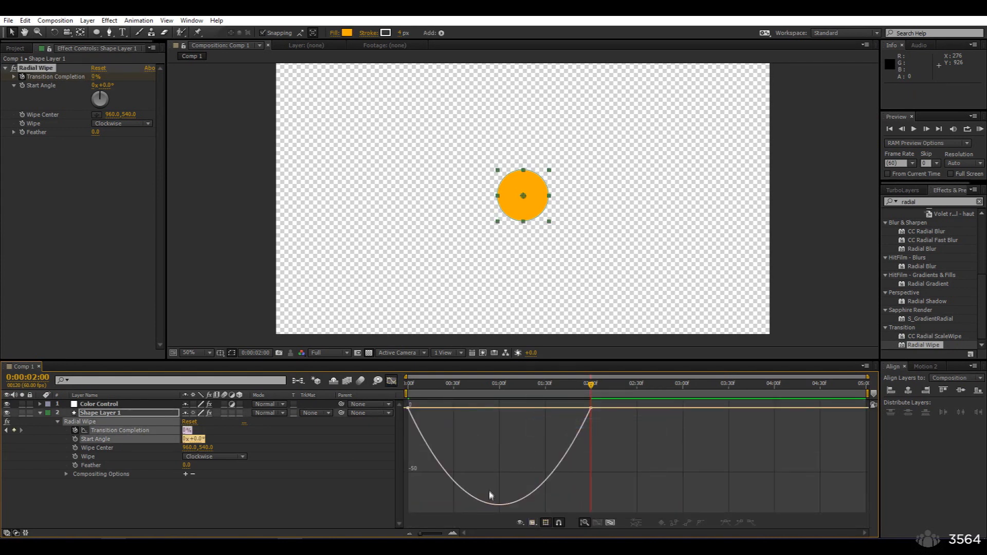
pyautogui.moveTo(563, 409); pyautogui.dragTo(534, 411)
pyautogui.moveTo(440, 412); pyautogui.dragTo(475, 409)
pyautogui.click(392, 381)
pyautogui.press('KP_0')
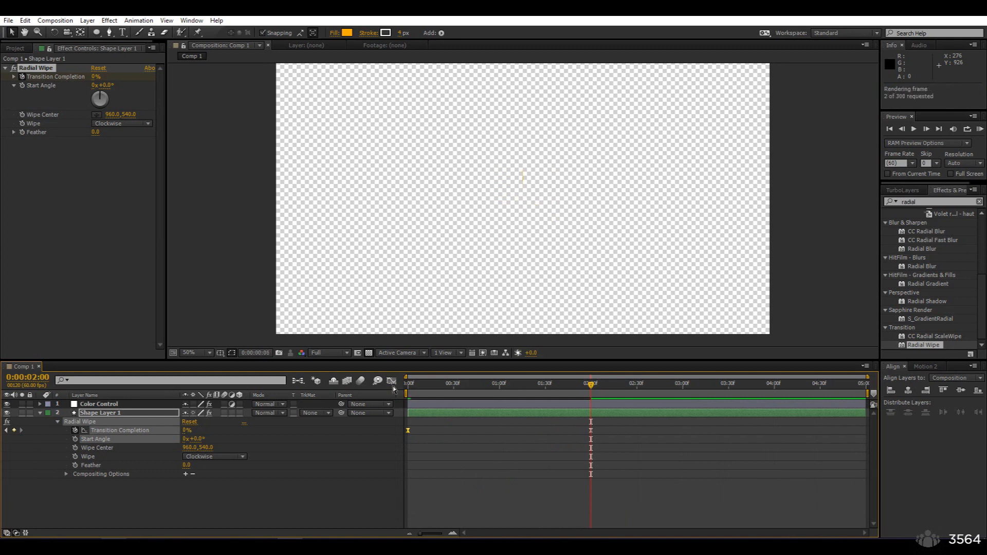
# Sharpen the middle peak of the wipe's speed graph by lengthening both keyframes' ease handles further, and preview it again
pyautogui.click(926, 366)
pyautogui.click(926, 366)
pyautogui.click(591, 439)
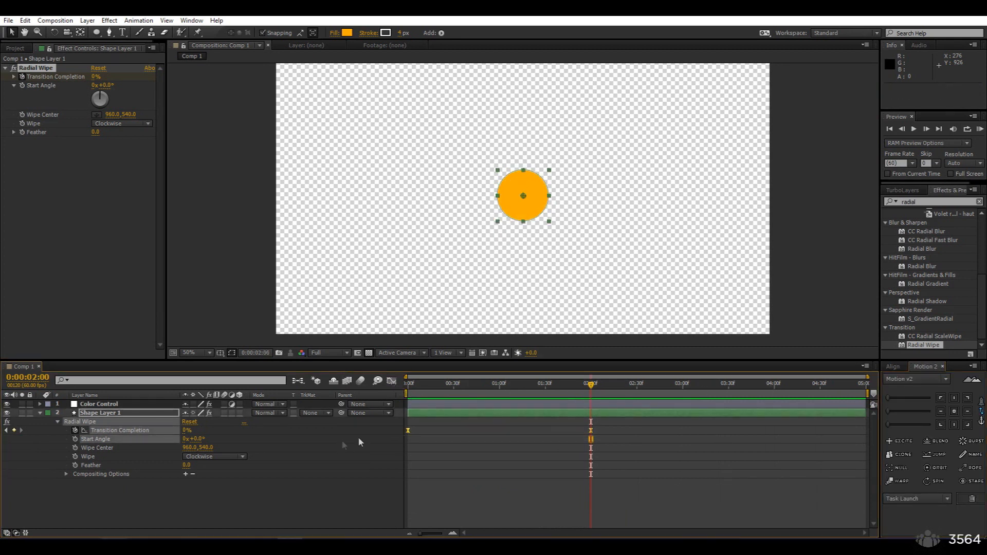
pyautogui.click(389, 381)
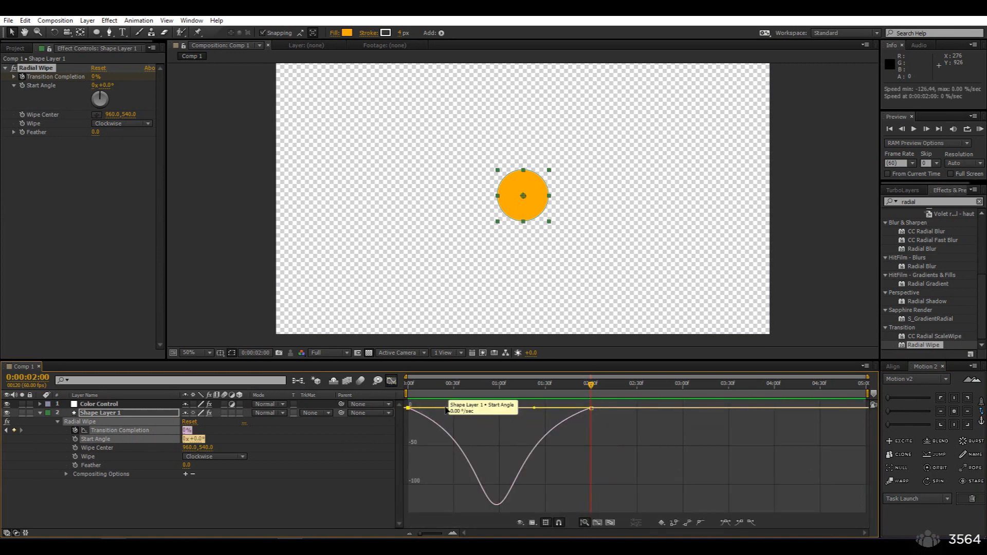
pyautogui.moveTo(463, 409); pyautogui.dragTo(474, 409)
pyautogui.moveTo(534, 409); pyautogui.dragTo(526, 409)
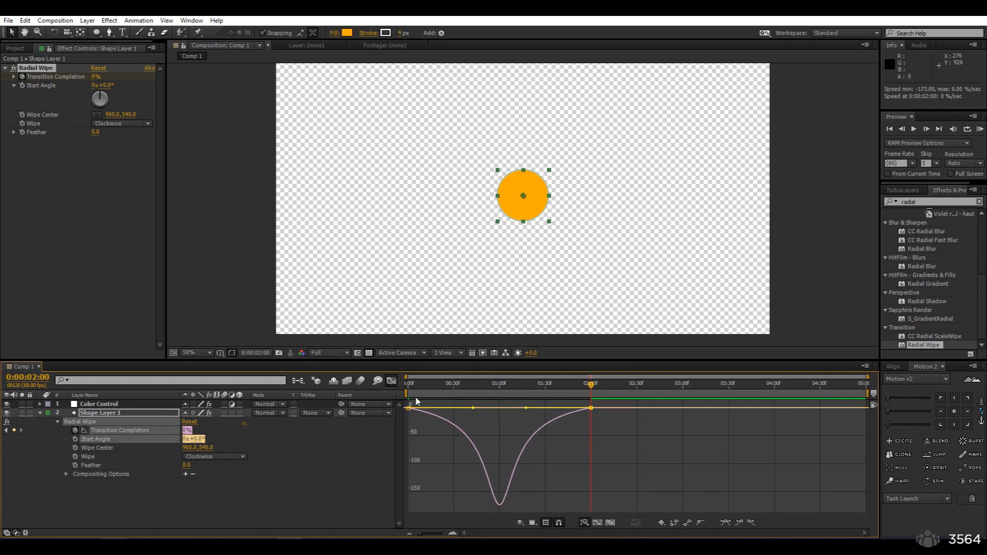
pyautogui.click(392, 381)
pyautogui.press('KP_0')
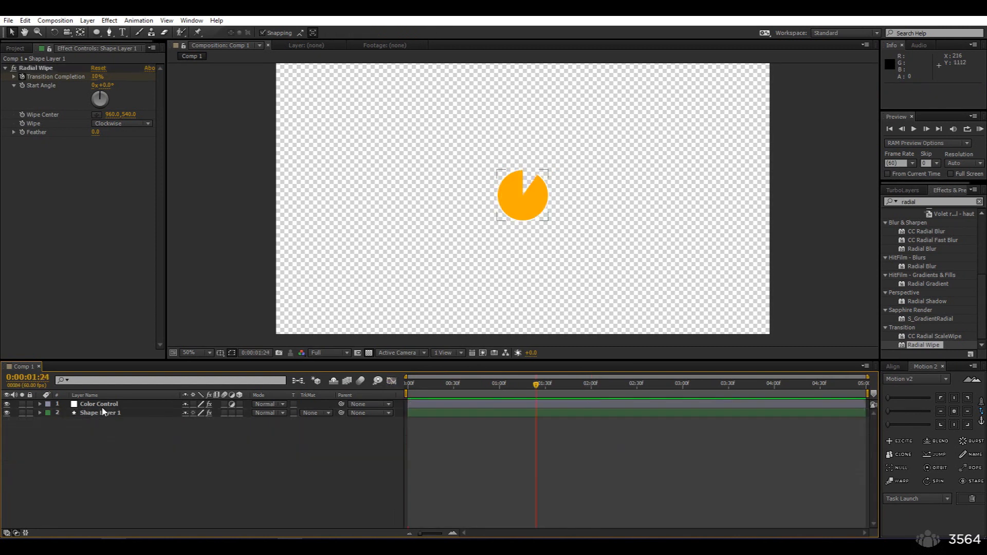
pyautogui.click(102, 406)
pyautogui.click(109, 418)
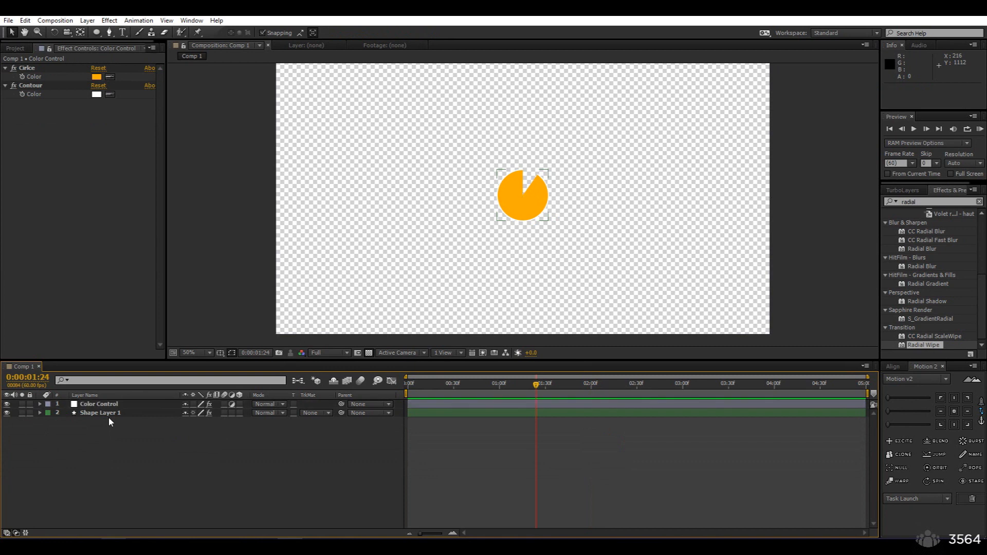
pyautogui.click(117, 413)
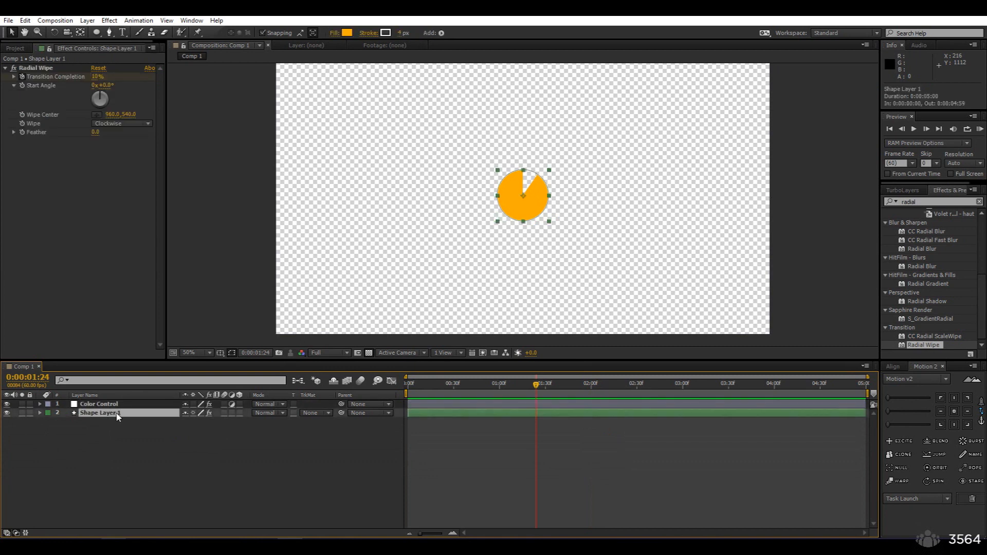
pyautogui.hotkey('ctrl', 'c')
pyautogui.hotkey('ctrl', 'v')
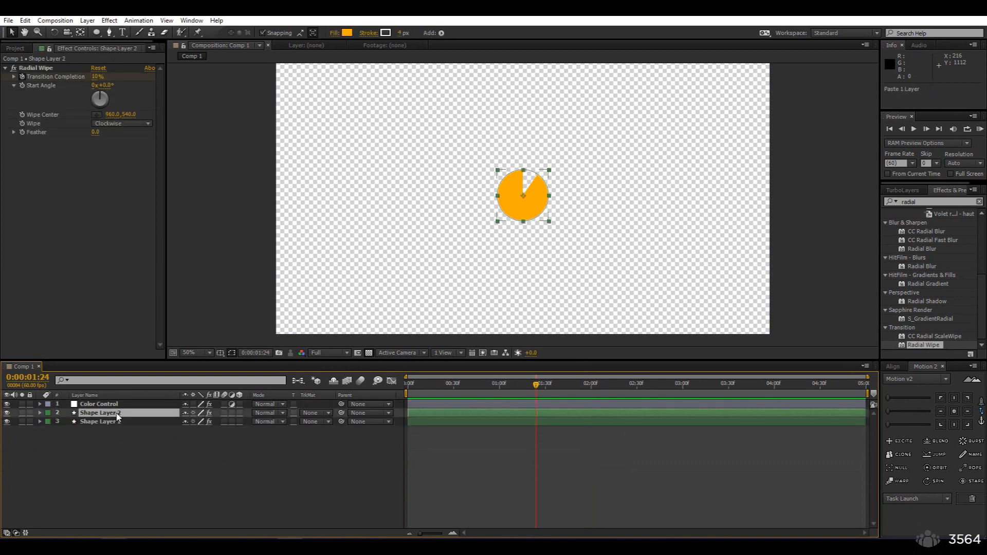
pyautogui.press('s')
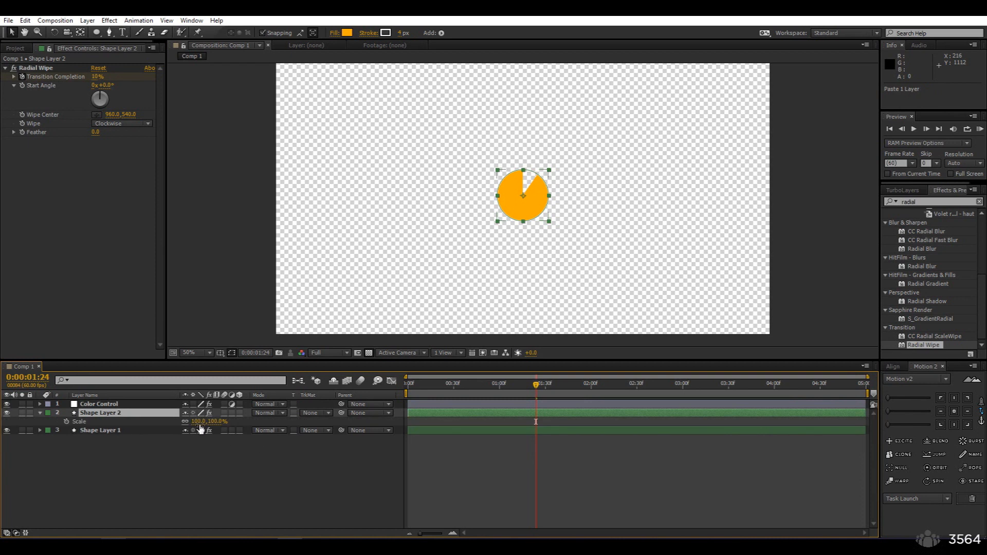
pyautogui.moveTo(127, 416); pyautogui.dragTo(214, 441)
pyautogui.hotkey('ctrl', 'z')
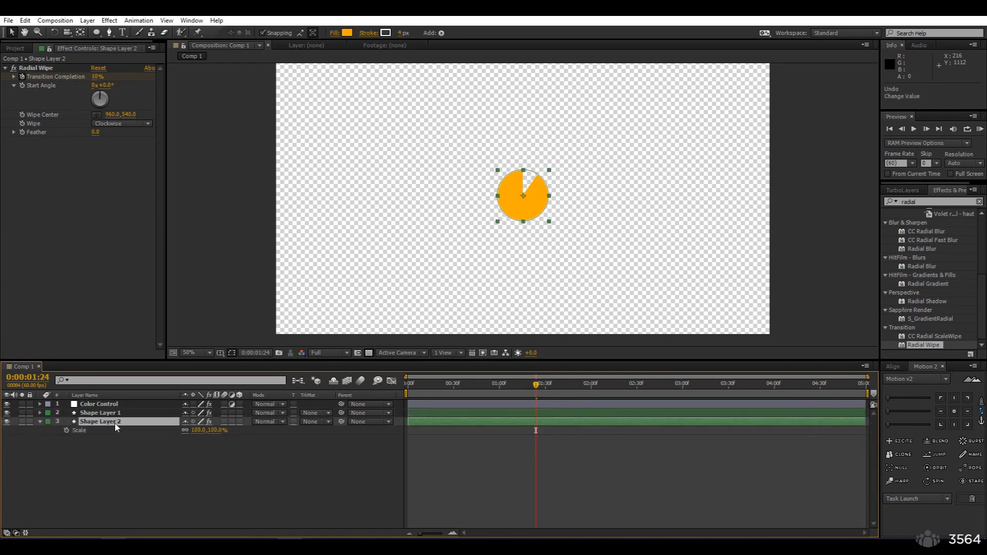
pyautogui.click(40, 422)
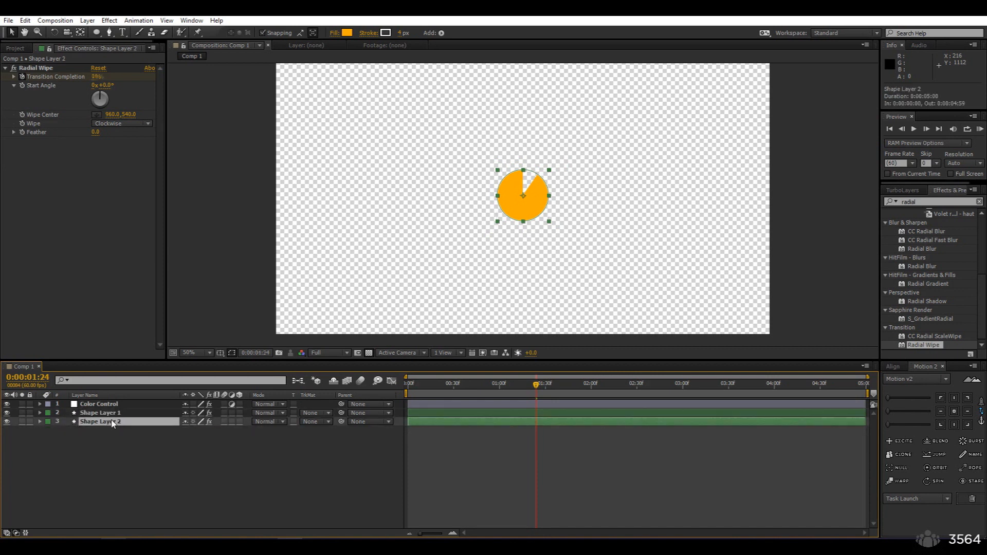
pyautogui.press('Delete')
# Go to the composition's last frame, 0:00:04:59, and paste ten copies of the circle layer above Shape Layer 1
pyautogui.press('End')
pyautogui.hotkey('ctrl', 'v')
pyautogui.hotkey('ctrl', 'v')
pyautogui.hotkey('ctrl', 'v')
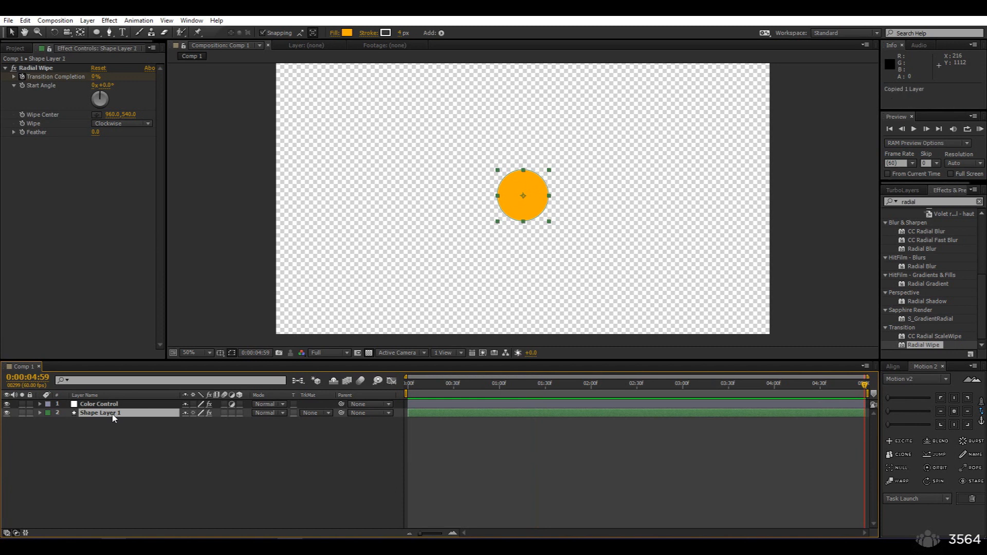
pyautogui.hotkey('ctrl', 'v')
pyautogui.hotkey('ctrl', 'v')
pyautogui.hotkey('ctrl', 'v')
pyautogui.hotkey('ctrl', 'v')
pyautogui.hotkey('ctrl', 'v')
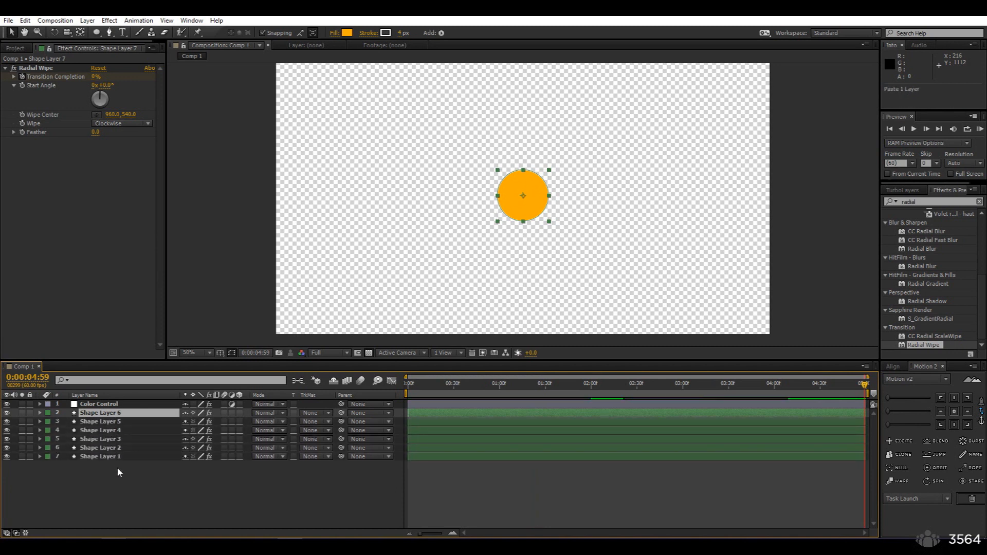
pyautogui.hotkey('ctrl', 'v')
pyautogui.hotkey('ctrl', 'v')
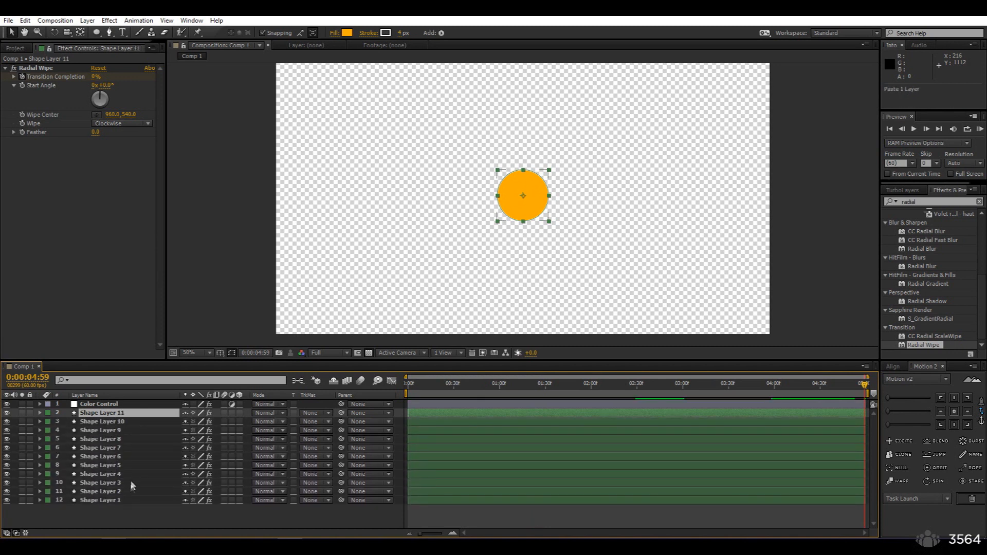
# Set the Scale of Shape Layer 2 to 120%
pyautogui.click(111, 501)
pyautogui.click(123, 414)
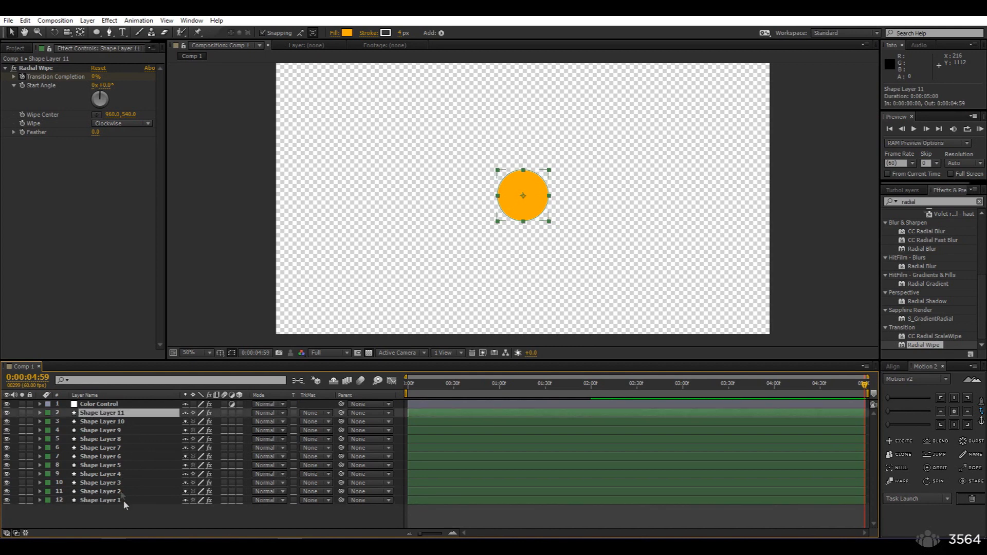
pyautogui.click(118, 493)
pyautogui.press('s')
pyautogui.click(198, 501)
pyautogui.write('120')
pyautogui.press('Return')
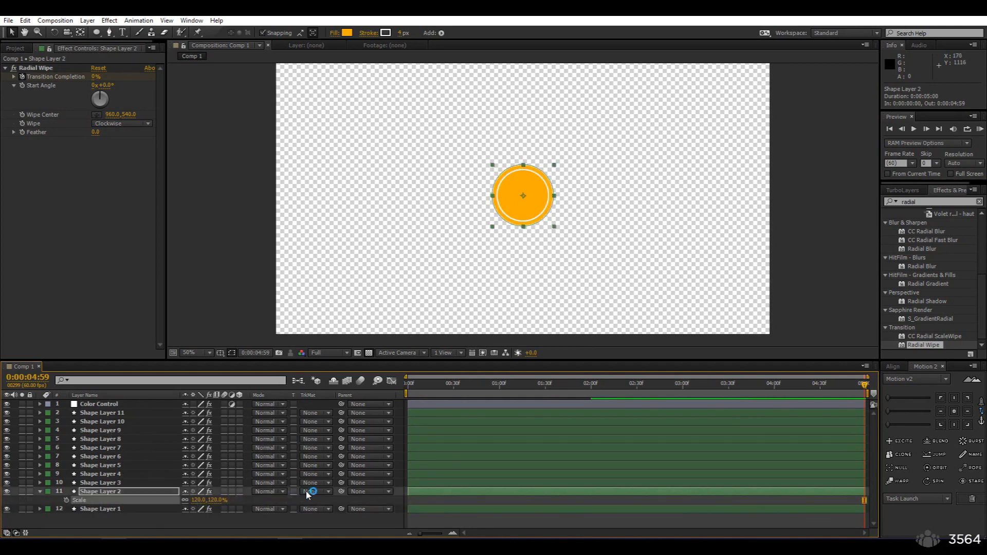
# Set the Scale of Shape Layer 3 to 140%
pyautogui.click(106, 482)
pyautogui.press('s')
pyautogui.click(199, 491)
pyautogui.write('140')
pyautogui.press('Return')
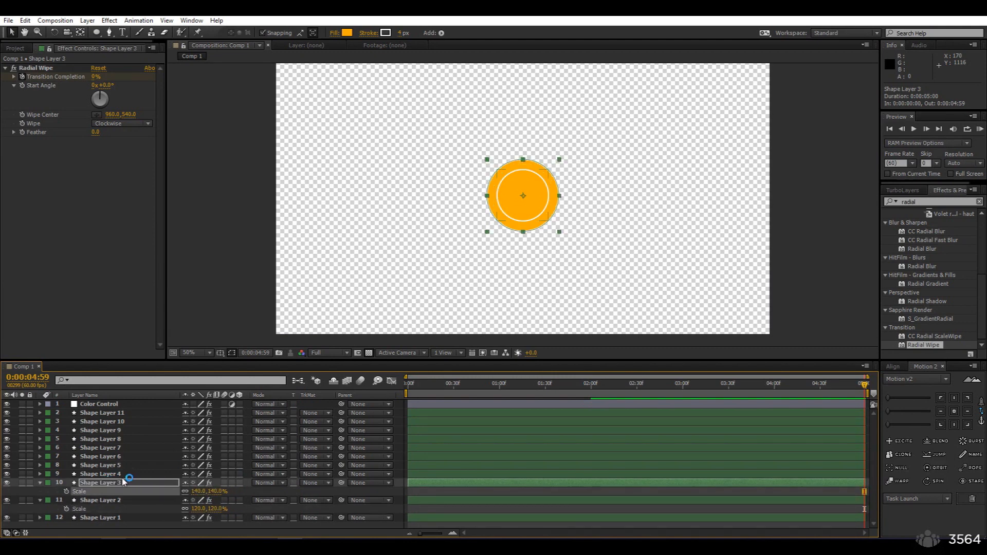
# Set the Scale of Shape Layers 4, 5 and 6 to 160%, 180% and 200%, and delete the unused copies above them
pyautogui.click(124, 474)
pyautogui.press('s')
pyautogui.click(200, 483)
pyautogui.write('160')
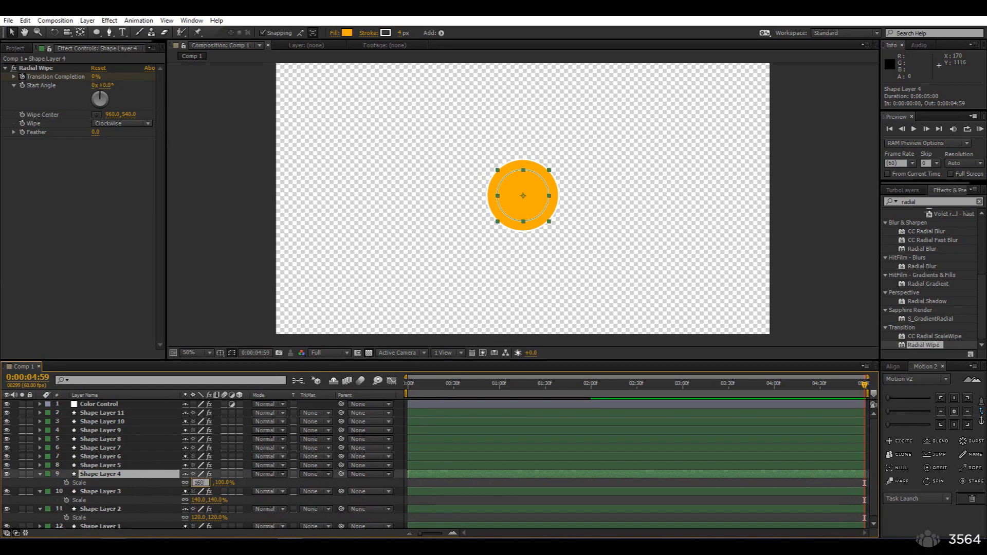
pyautogui.press('Return')
pyautogui.click(122, 465)
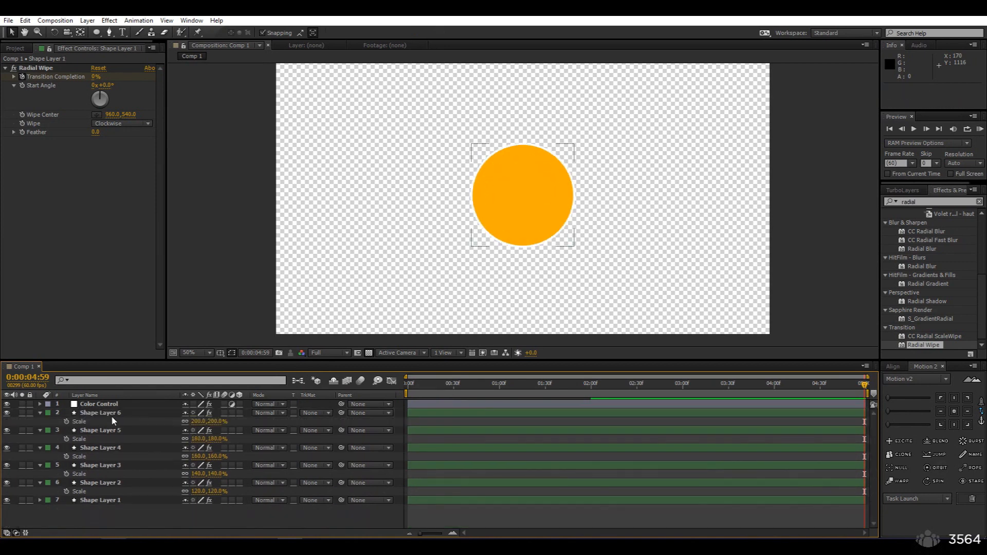
# Show only the Scale property of Shape Layer 1, and paste copies of all six circle layers
pyautogui.click(111, 416)
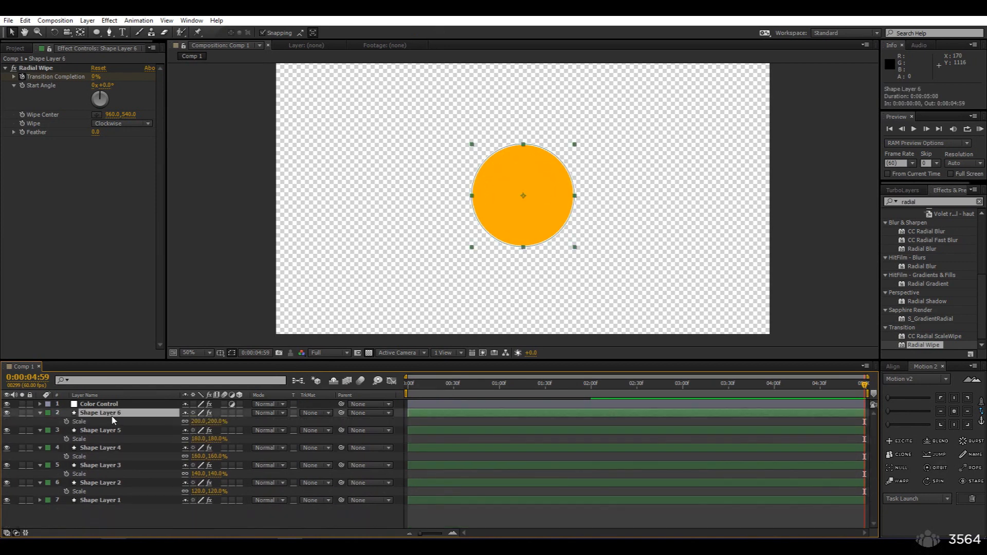
pyautogui.click(40, 500)
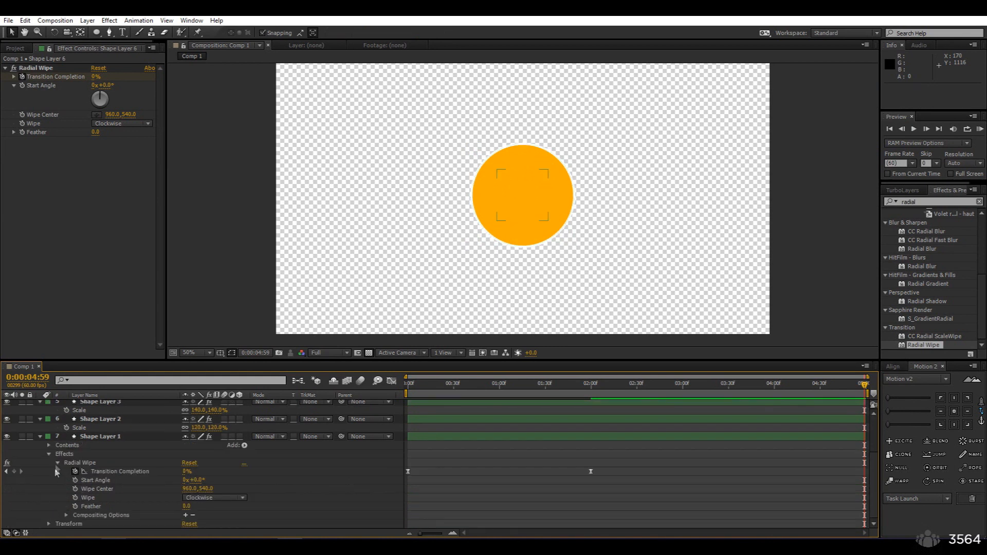
pyautogui.click(85, 437)
pyautogui.press('s')
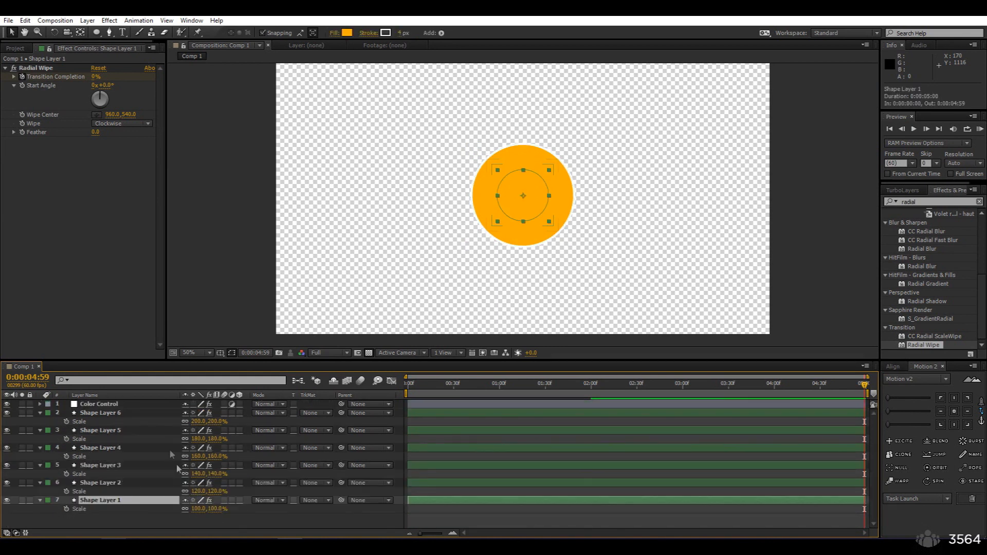
pyautogui.click(124, 416)
pyautogui.keyDown('shift'); pyautogui.click(118, 498); pyautogui.keyUp('shift')
pyautogui.hotkey('ctrl', 'v')
# Raise the Scale of the six pasted layers together so they run from 210% on Shape Layer 7 to 310% on Shape Layer 12
pyautogui.click(116, 496)
pyautogui.scroll(-3, 175, 496)
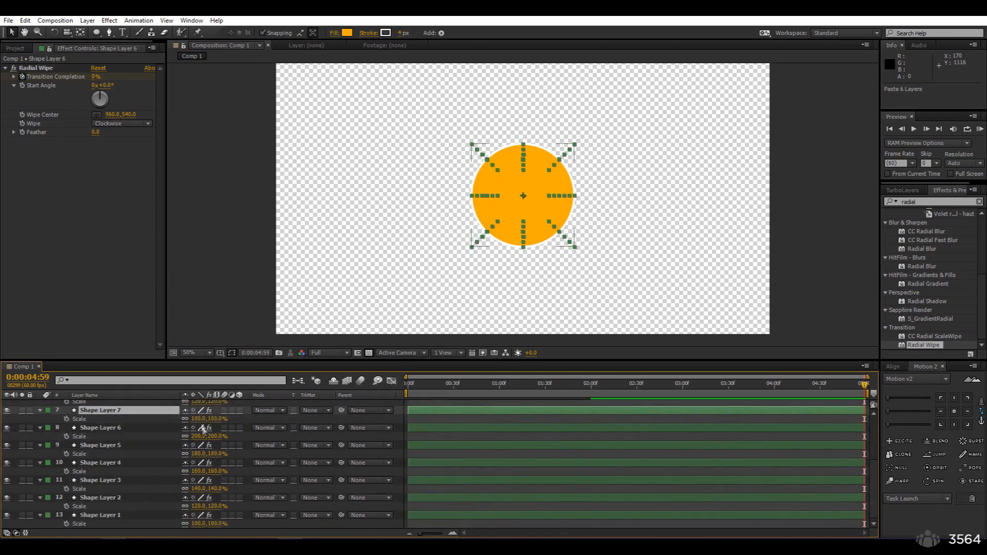
pyautogui.moveTo(201, 419); pyautogui.dragTo(259, 426)
pyautogui.scroll(3, 222, 445)
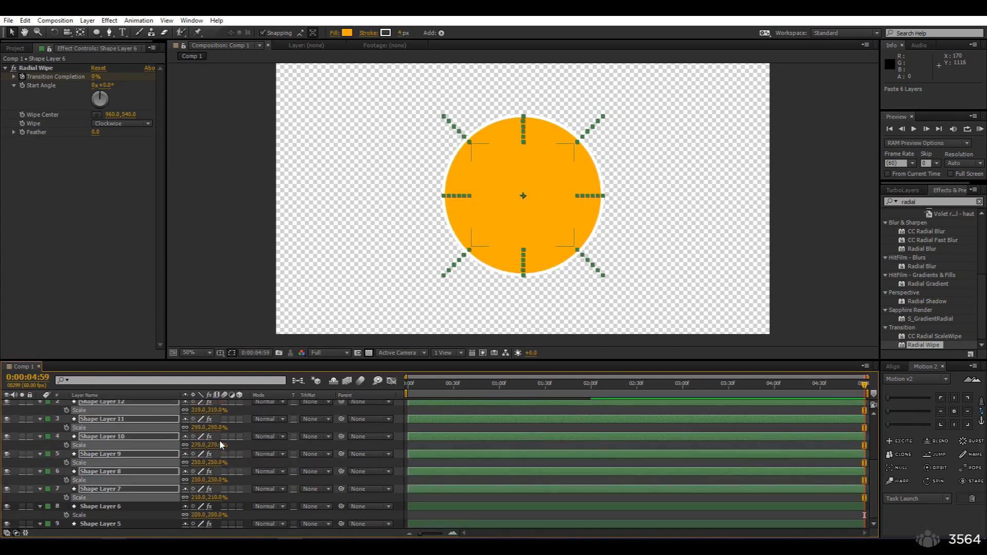
pyautogui.scroll(1, 222, 445)
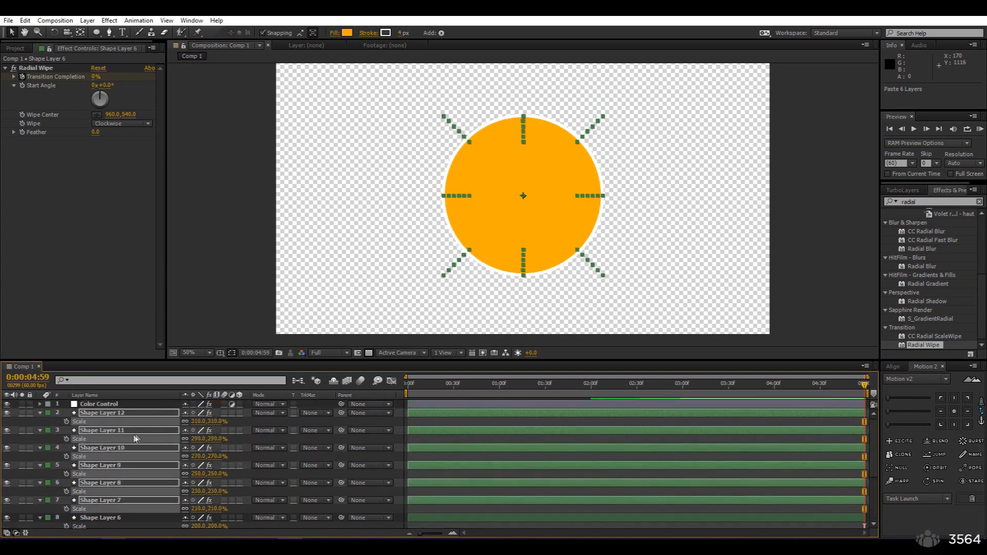
# Collapse the Scale properties of all the shape layers in the timeline
pyautogui.click(40, 414)
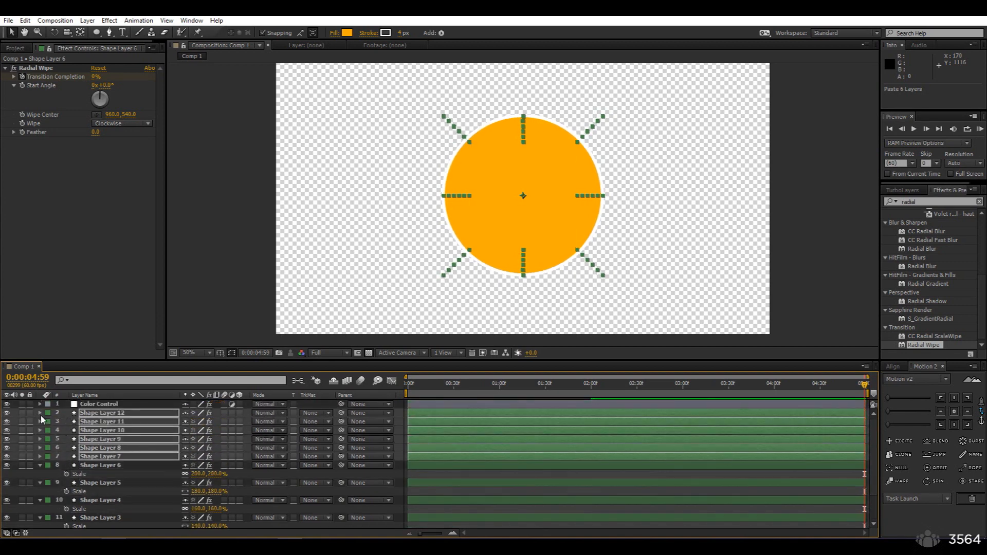
pyautogui.click(41, 465)
pyautogui.click(36, 474)
pyautogui.click(40, 474)
pyautogui.click(41, 483)
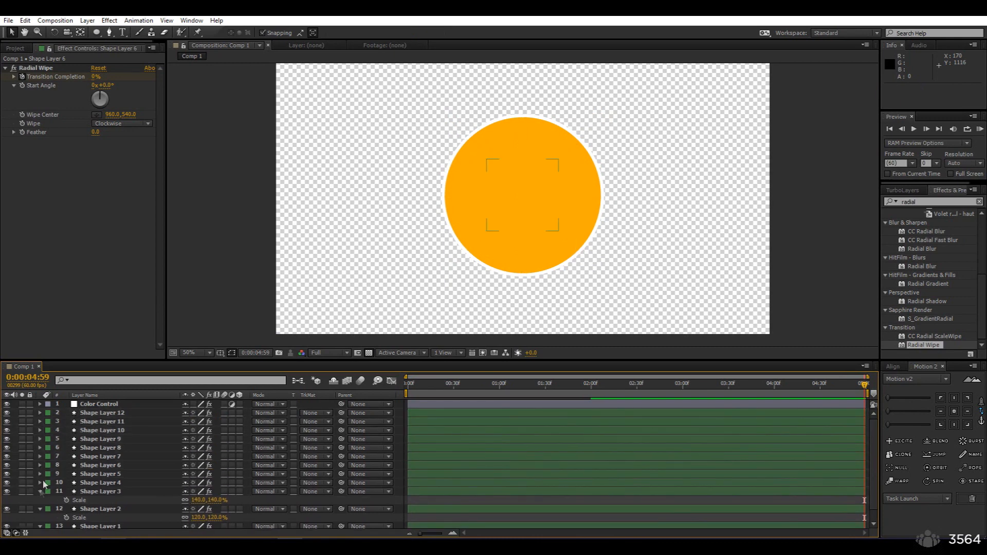
pyautogui.click(39, 412)
pyautogui.click(39, 412)
pyautogui.click(107, 413)
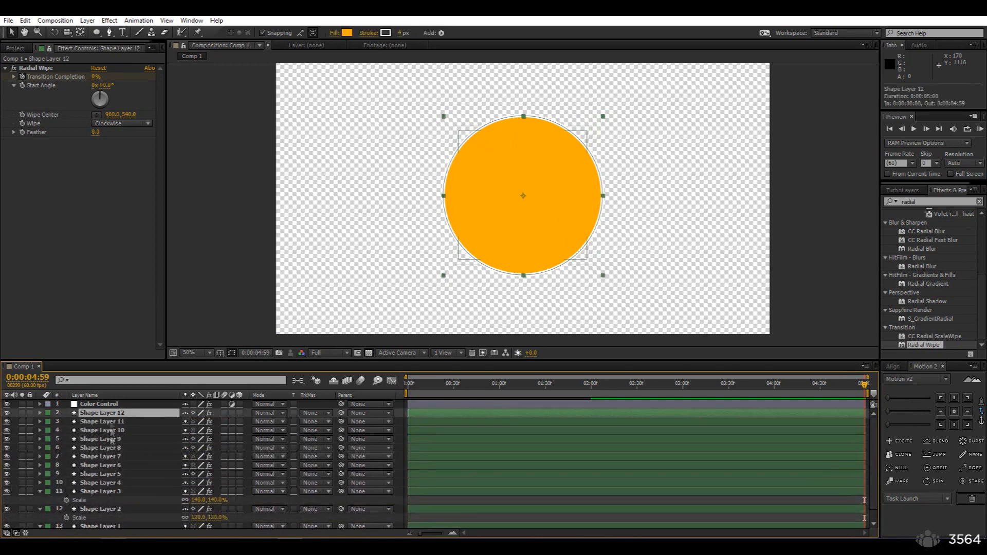
pyautogui.click(39, 491)
pyautogui.click(42, 499)
pyautogui.click(103, 509)
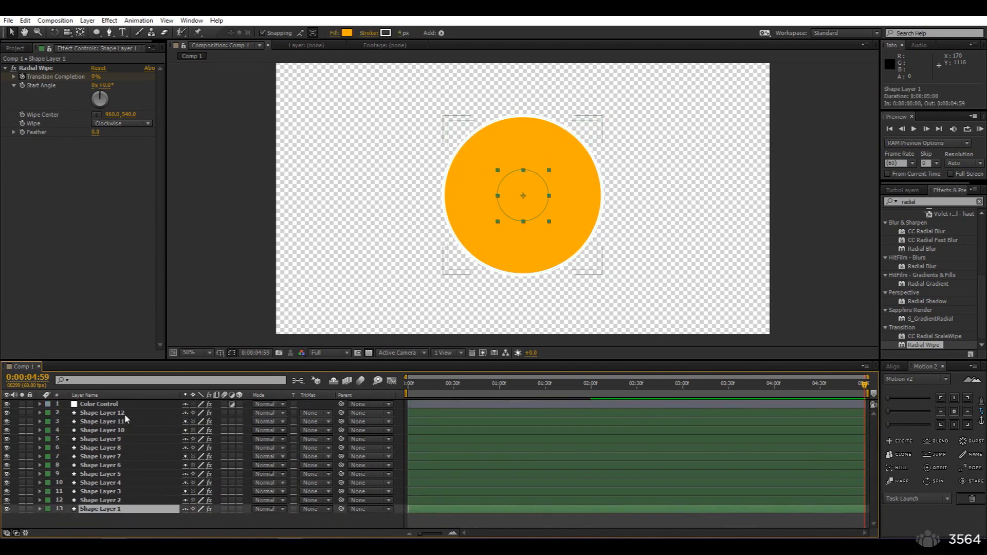
pyautogui.keyDown('shift'); pyautogui.click(125, 414); pyautogui.keyUp('shift')
pyautogui.hotkey('ctrl', 'x')
pyautogui.hotkey('ctrl', 'v')
pyautogui.hotkey('ctrl', 'z')
pyautogui.hotkey('ctrl', 'z')
pyautogui.hotkey('ctrl', 'v')
pyautogui.scroll(-8, 127, 427)
pyautogui.moveTo(197, 420); pyautogui.dragTo(315, 428)
pyautogui.hotkey('ctrl', 'z')
pyautogui.scroll(8, 201, 427)
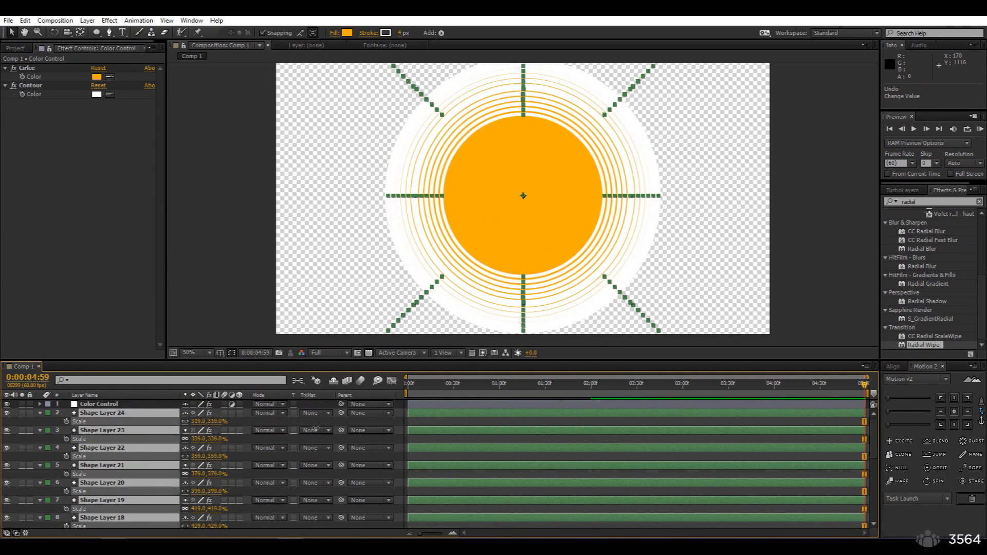
pyautogui.hotkey('ctrl', 'z')
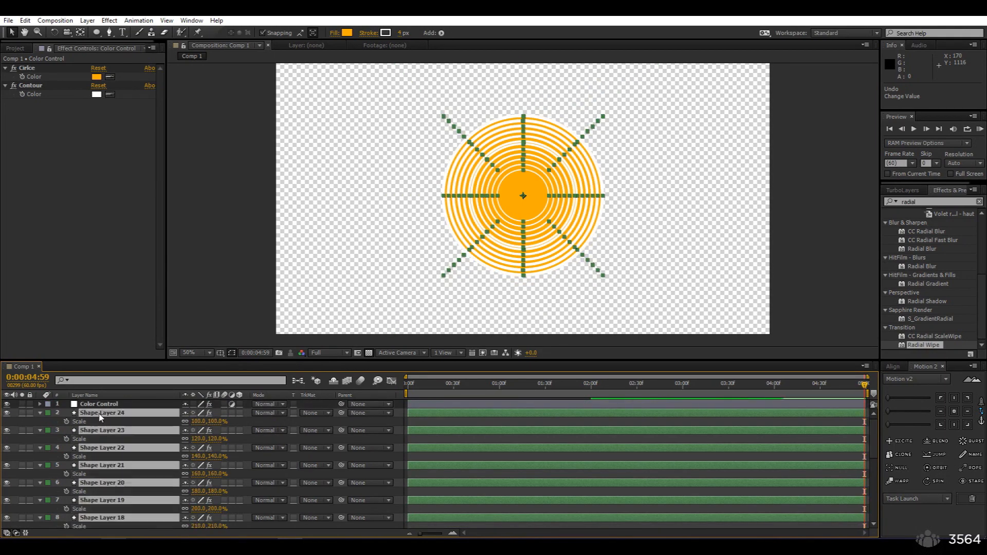
pyautogui.press('Delete')
# Select the twelve circle layers from Shape Layer 12 down to Shape Layer 1 and paste copies of them above
pyautogui.click(101, 414)
pyautogui.keyDown('shift'); pyautogui.click(125, 509); pyautogui.keyUp('shift')
pyautogui.hotkey('ctrl', 'x')
pyautogui.hotkey('ctrl', 'v')
pyautogui.hotkey('ctrl', 'v')
# Raise the Scale of the twelve new layers together, starting at 310% on Shape Layer 13, and collapse their Scale properties
pyautogui.press('s')
pyautogui.scroll(-6, 180, 462)
pyautogui.press('s')
pyautogui.moveTo(201, 483); pyautogui.dragTo(298, 476)
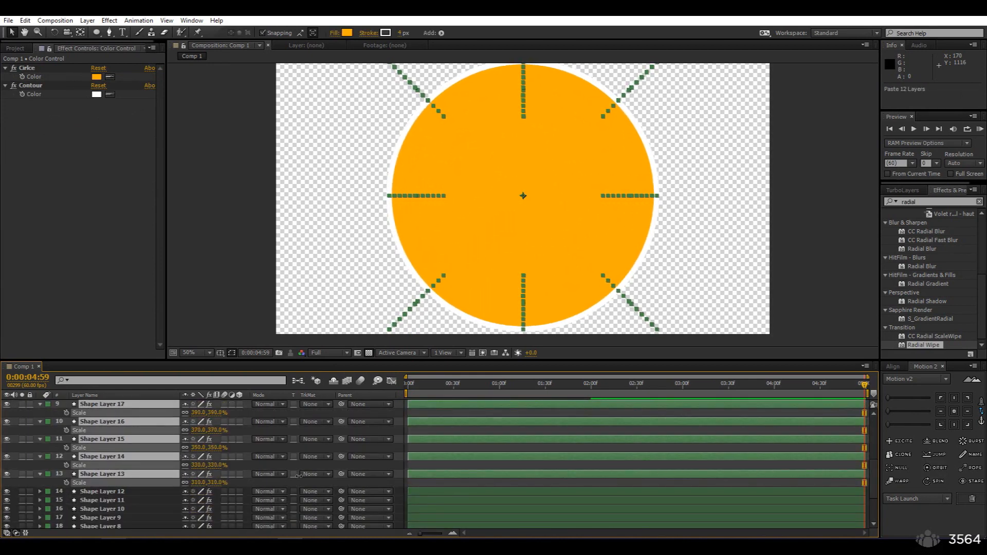
pyautogui.press('s')
pyautogui.scroll(4, 42, 411)
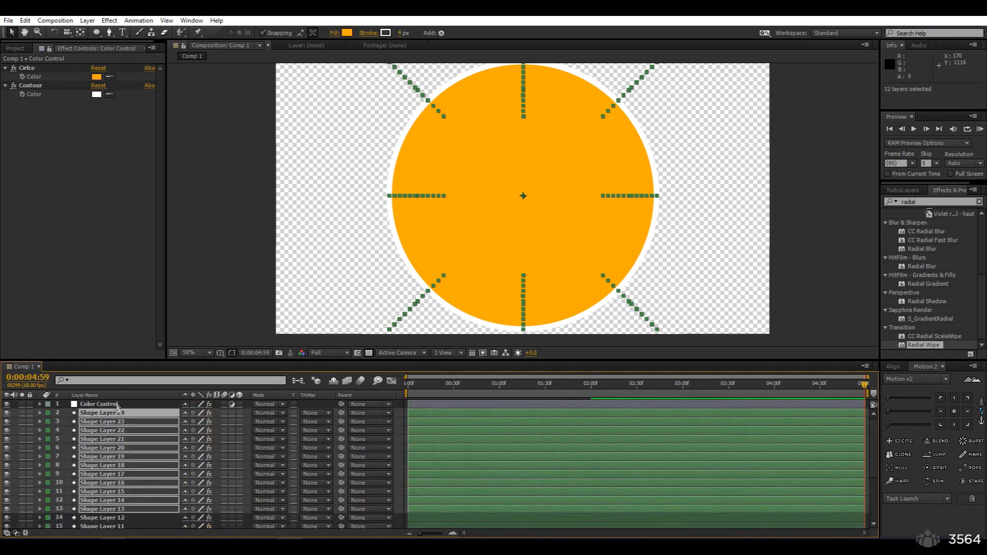
# Duplicate all 24 circle layers and raise the copies' Scale together, starting at 530% on Shape Layer 25
pyautogui.hotkey('ctrl', 'alt', 'shift', 'e')
pyautogui.scroll(-4, 121, 487)
pyautogui.hotkey('ctrl', 'v')
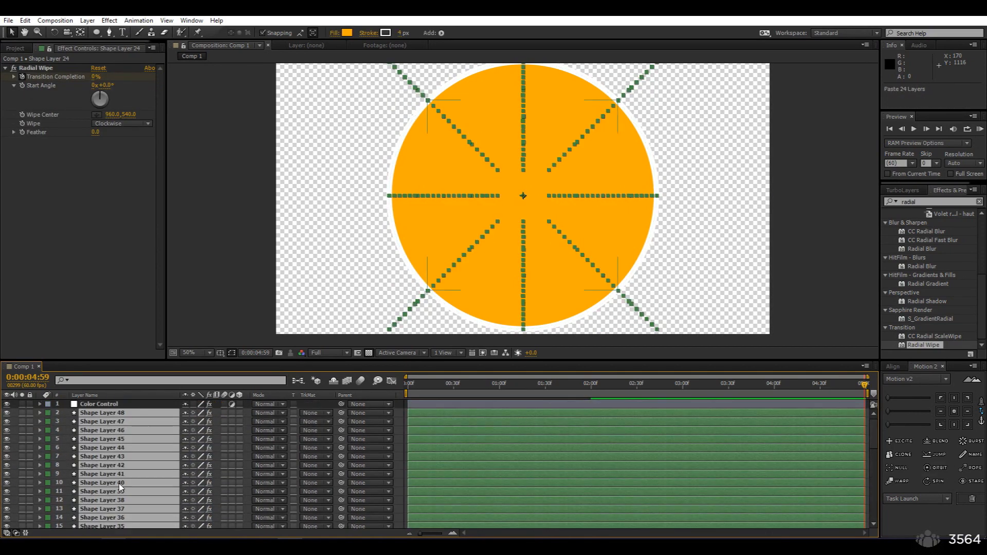
pyautogui.scroll(-1, 195, 486)
pyautogui.moveTo(198, 474); pyautogui.dragTo(414, 470)
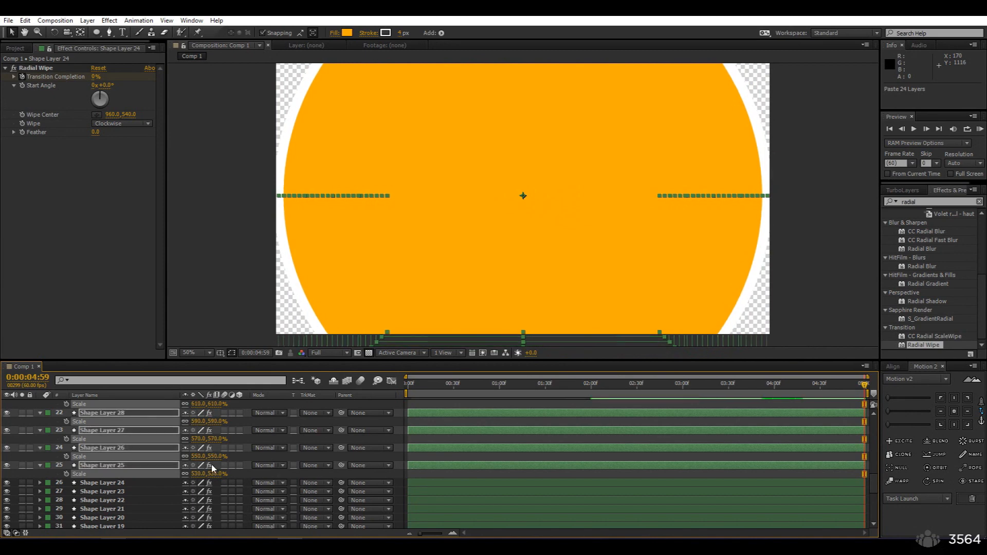
pyautogui.scroll(10, 128, 442)
pyautogui.press('s')
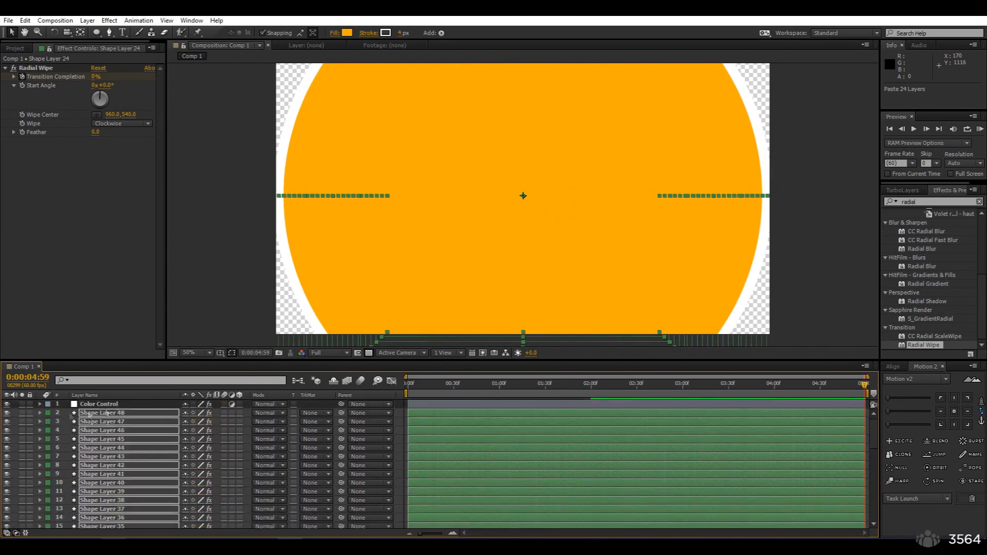
# Paste copies of the eight largest circle layers and show their Scale properties
pyautogui.hotkey('ctrl', 'v')
pyautogui.press('s')
pyautogui.scroll(-3, 134, 463)
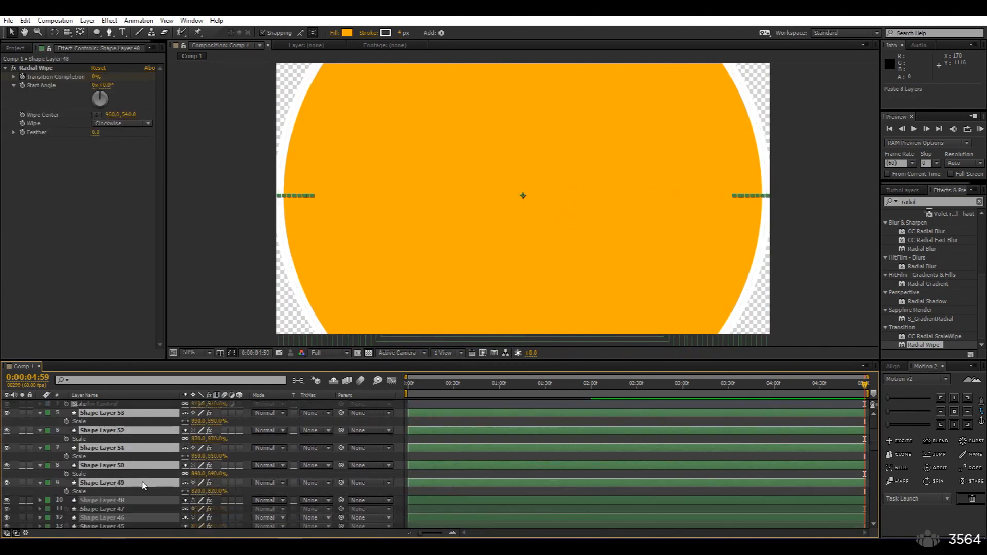
# Select Shape Layers 49 to 56 and raise their Scale together until Shape Layer 56 reaches 1090%
pyautogui.click(114, 482)
pyautogui.click(111, 475)
pyautogui.click(118, 458)
pyautogui.scroll(3, 113, 432)
pyautogui.keyDown('shift'); pyautogui.click(111, 414); pyautogui.keyUp('shift')
pyautogui.scroll(-4, 119, 427)
pyautogui.moveTo(201, 439); pyautogui.dragTo(266, 440)
pyautogui.scroll(4, 254, 415)
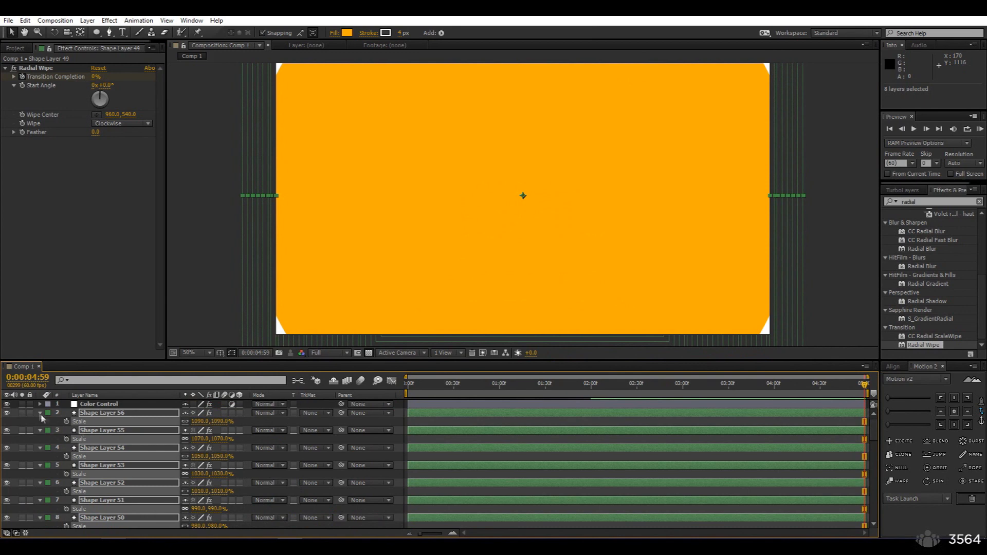
# Collapse the new layers' Scale properties, duplicate Shape Layer 56, and set the duplicate's Scale to 1100%
pyautogui.click(41, 414)
pyautogui.click(126, 405)
pyautogui.click(137, 413)
pyautogui.press('s')
pyautogui.press('s')
pyautogui.hotkey('ctrl', 'd')
pyautogui.write('s1100')
pyautogui.press('Return')
# Paste five more circle layers on top and raise their Scale together beyond the 1100% layer to cover the frame's corners
pyautogui.hotkey('ctrl', 'v')
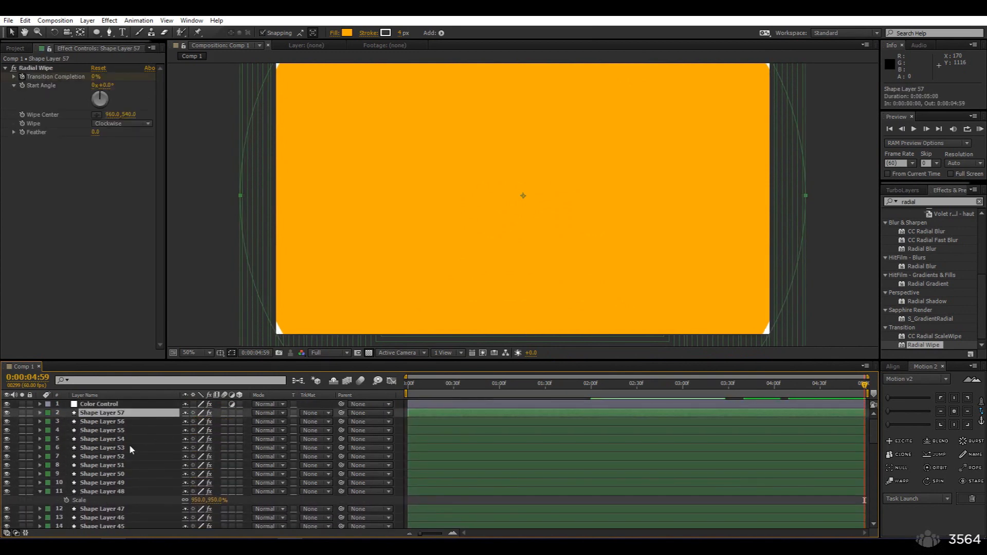
pyautogui.moveTo(216, 491); pyautogui.dragTo(236, 493)
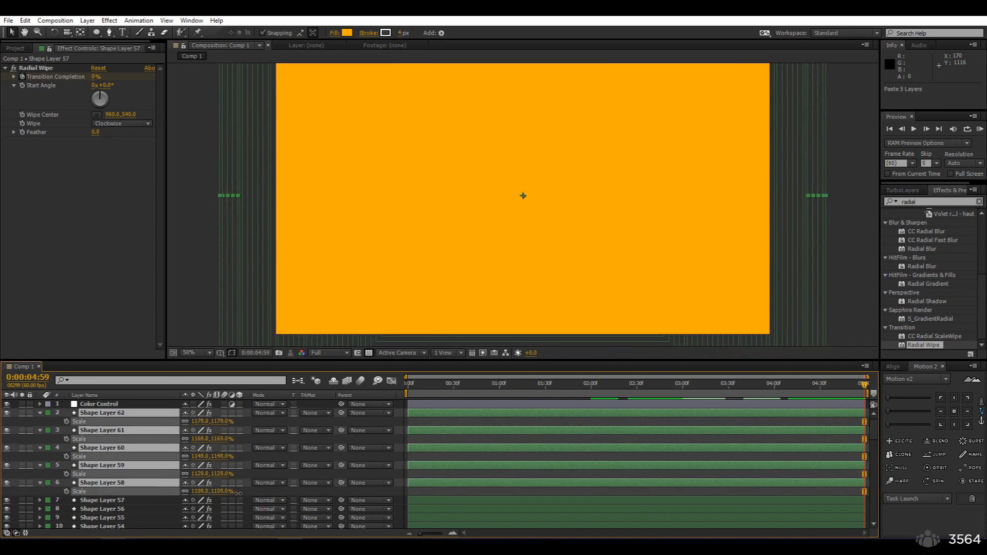
# Collapse the Scale properties of Shape Layers 58 to 62 and look through the whole layer stack
pyautogui.click(46, 414)
pyautogui.scroll(-6, 257, 452)
pyautogui.scroll(-2, 561, 232)
pyautogui.scroll(2, 561, 232)
pyautogui.scroll(-1, 561, 232)
pyautogui.scroll(1, 562, 233)
pyautogui.scroll(-1, 561, 232)
pyautogui.scroll(5, 129, 443)
pyautogui.click(40, 510)
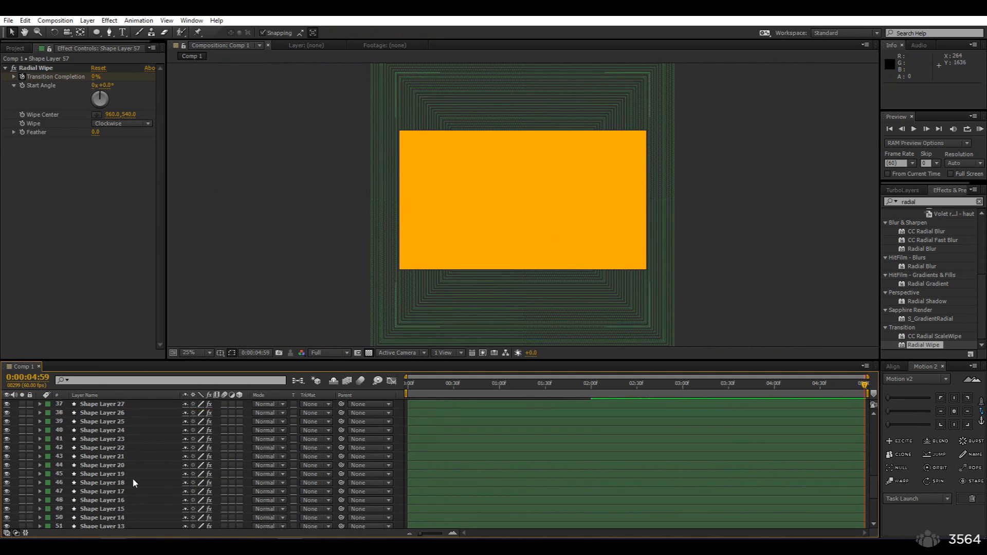
pyautogui.scroll(-9, 133, 482)
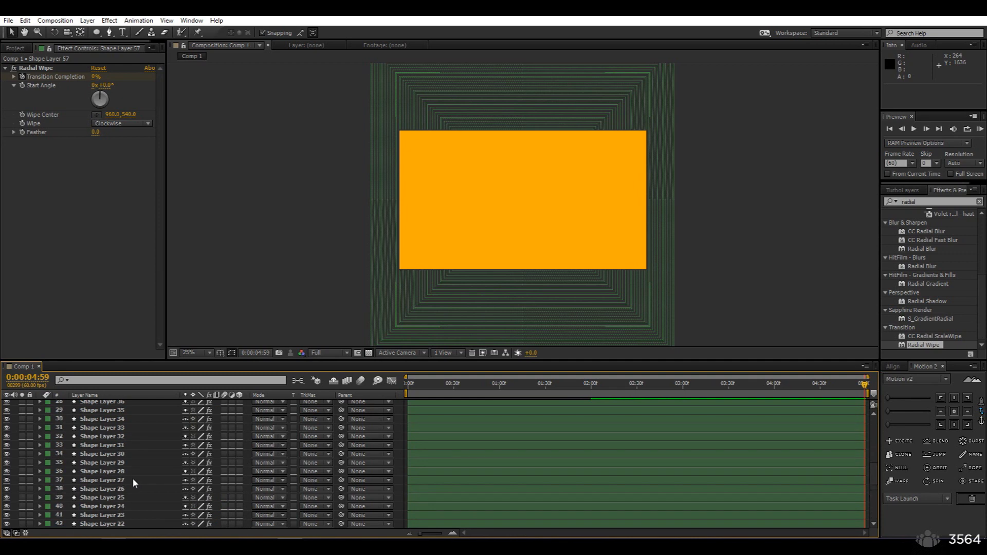
pyautogui.scroll(15, 152, 478)
pyautogui.scroll(-1, 119, 450)
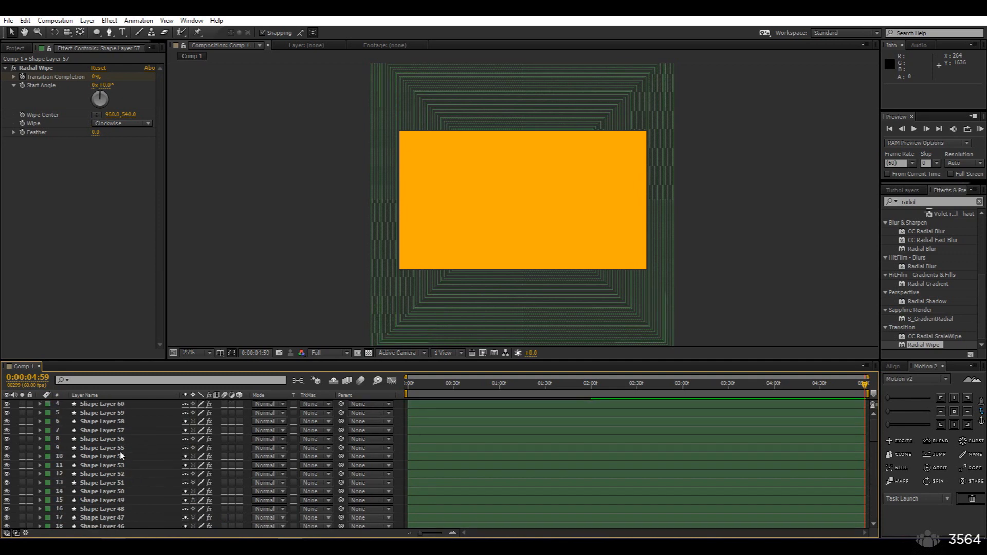
pyautogui.scroll(-8, 122, 456)
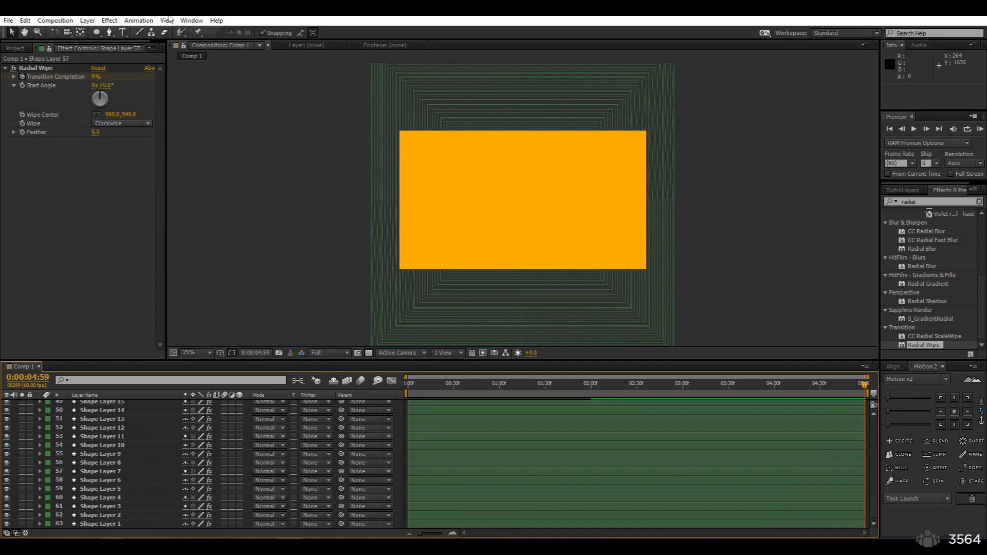
# Open the Dojo Shifter v1.3 script and dock it below the effect controls
pyautogui.click(192, 20)
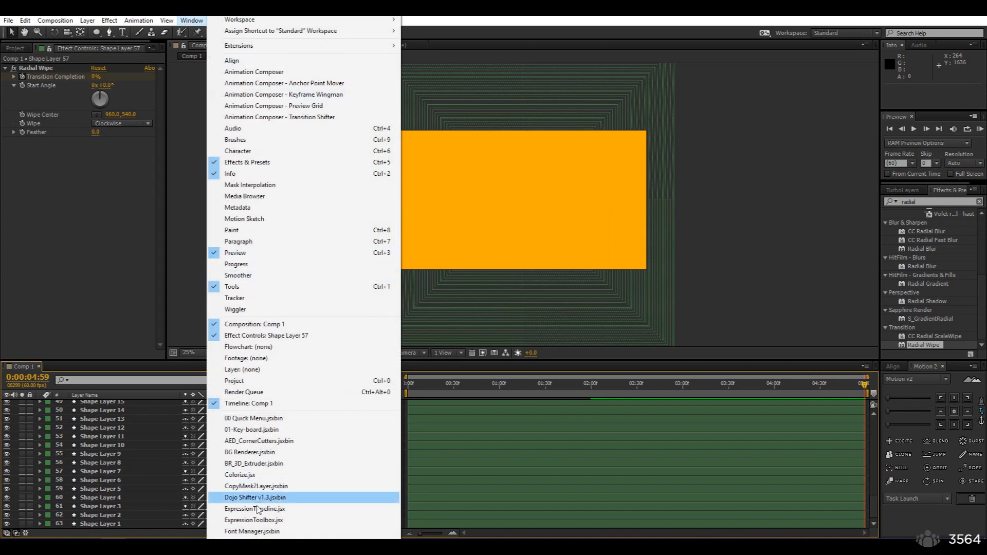
pyautogui.scroll(-2, 257, 509)
pyautogui.click(253, 475)
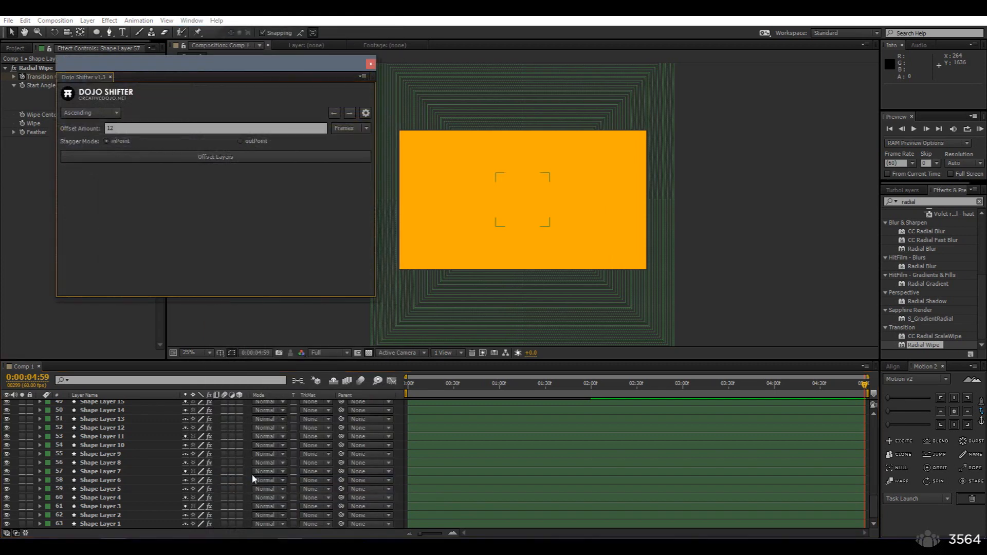
pyautogui.moveTo(172, 71); pyautogui.dragTo(249, 170)
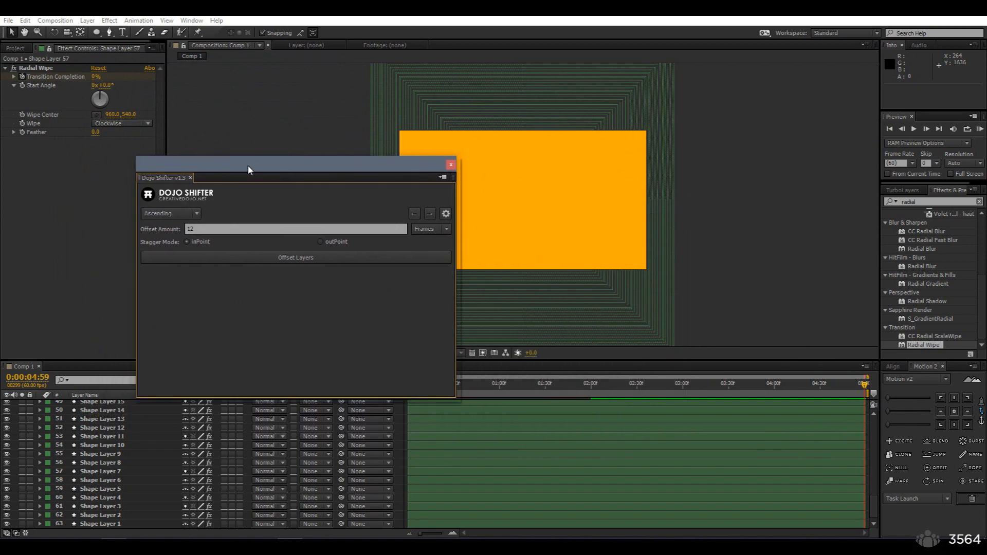
pyautogui.moveTo(172, 184); pyautogui.dragTo(78, 353)
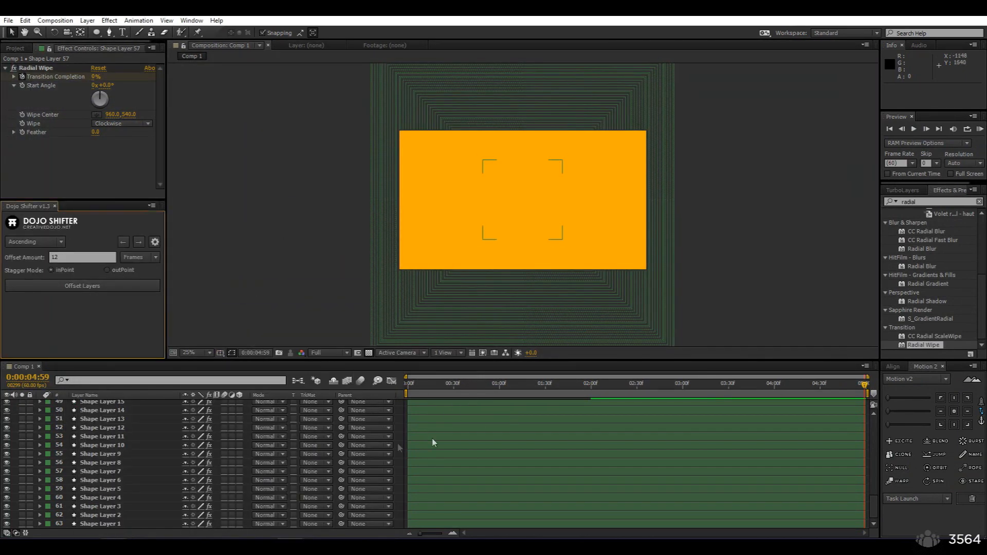
# Stagger Shape Layers 1 to 62 in ascending order by 2 frames on their in-points, and move them back to the composition start
pyautogui.scroll(3, 100, 451)
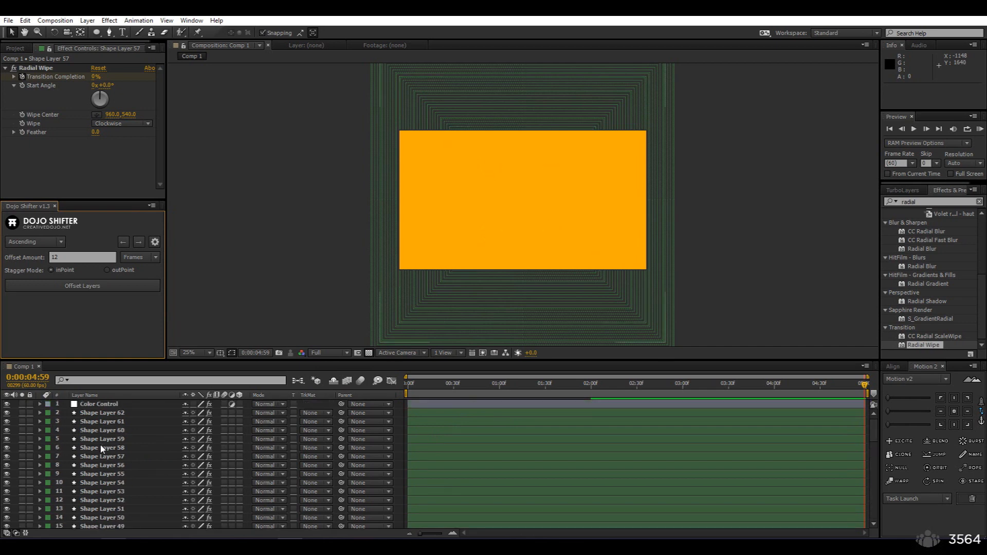
pyautogui.click(107, 414)
pyautogui.scroll(-1, 256, 513)
pyautogui.scroll(-1, 100, 518)
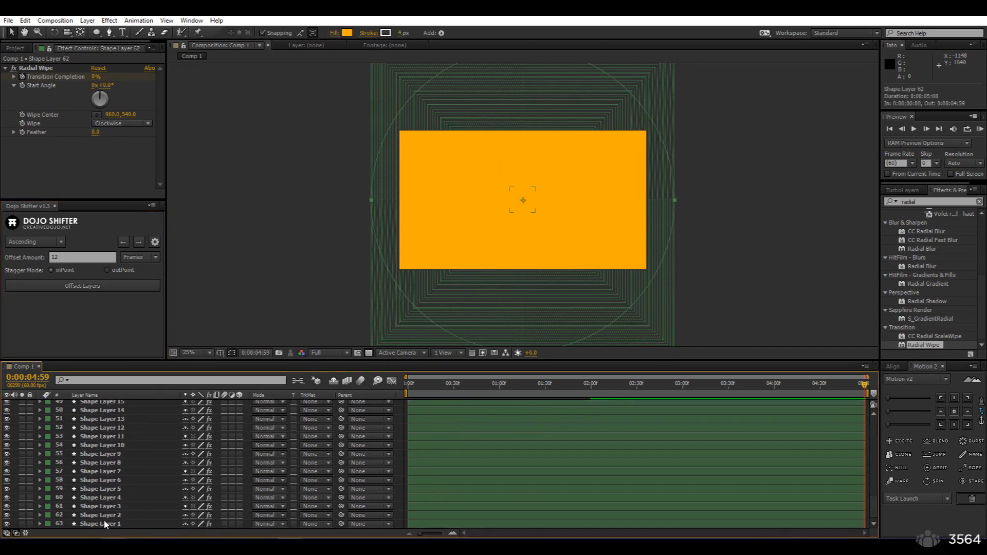
pyautogui.keyDown('shift'); pyautogui.click(108, 525); pyautogui.keyUp('shift')
pyautogui.click(72, 257)
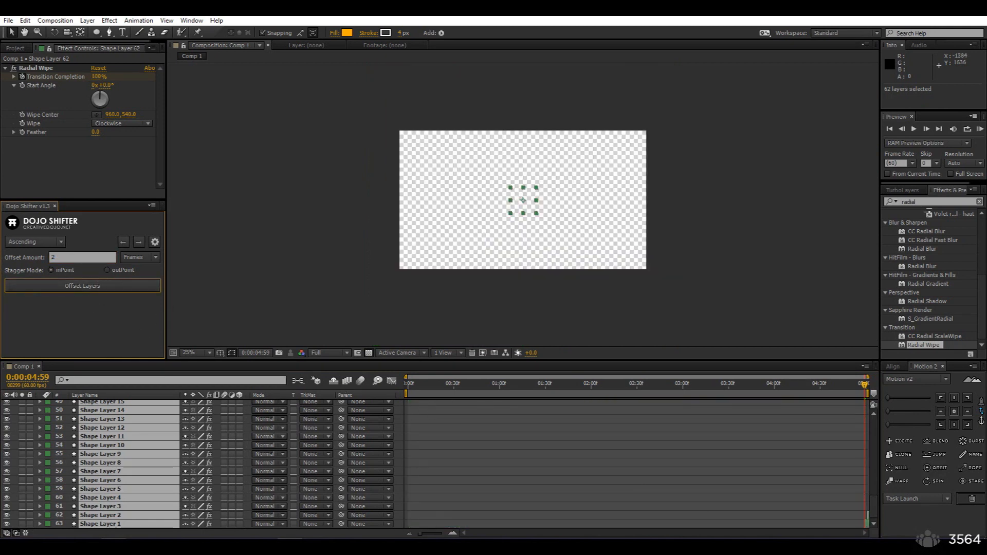
pyautogui.moveTo(798, 528); pyautogui.dragTo(410, 516)
pyautogui.click(407, 386)
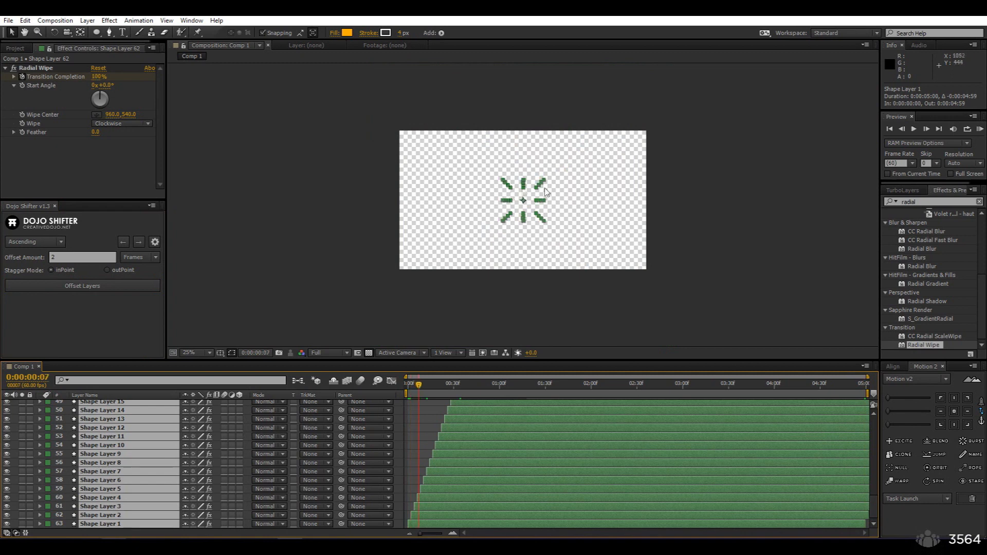
# Preview the staggered circle animation in the composition
pyautogui.click(708, 222)
pyautogui.scroll(2, 710, 223)
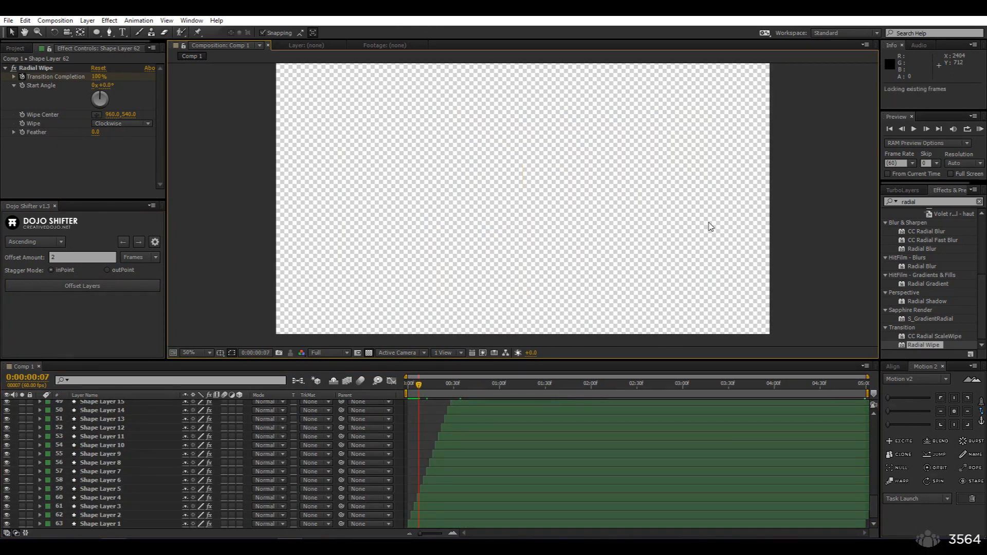
pyautogui.press('KP_0')
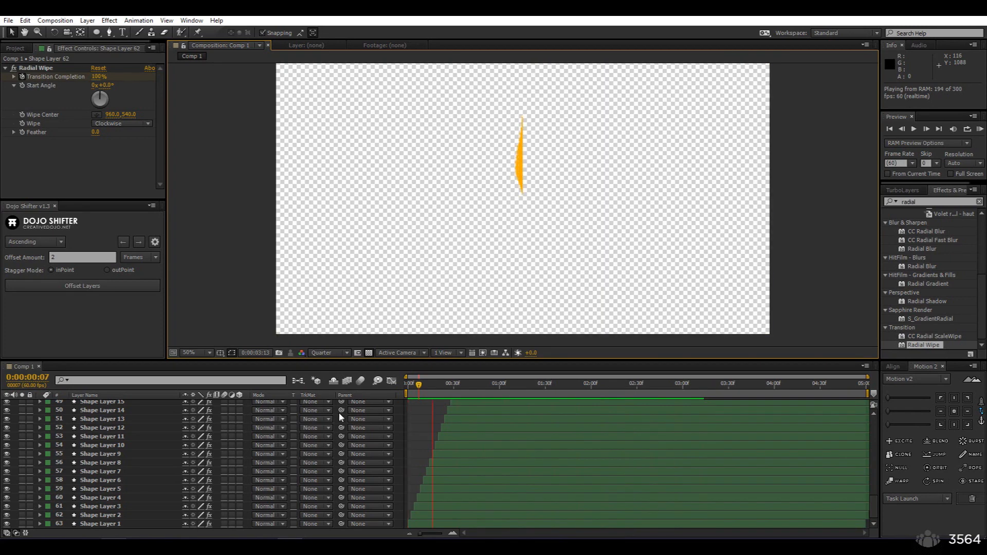
pyautogui.press('space')
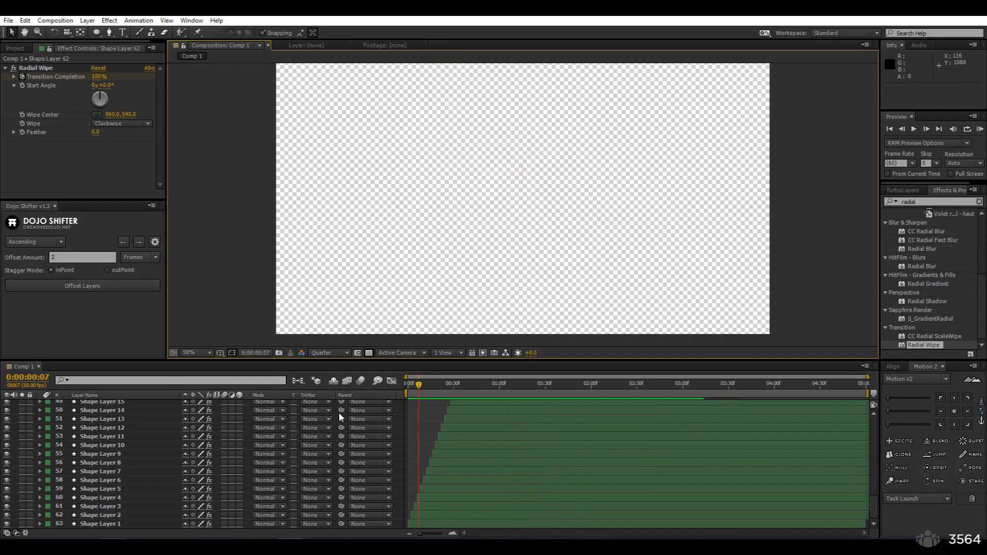
# Add a new adjustment layer above Color Control and apply the Hue/Saturation effect to it
pyautogui.scroll(15, 181, 450)
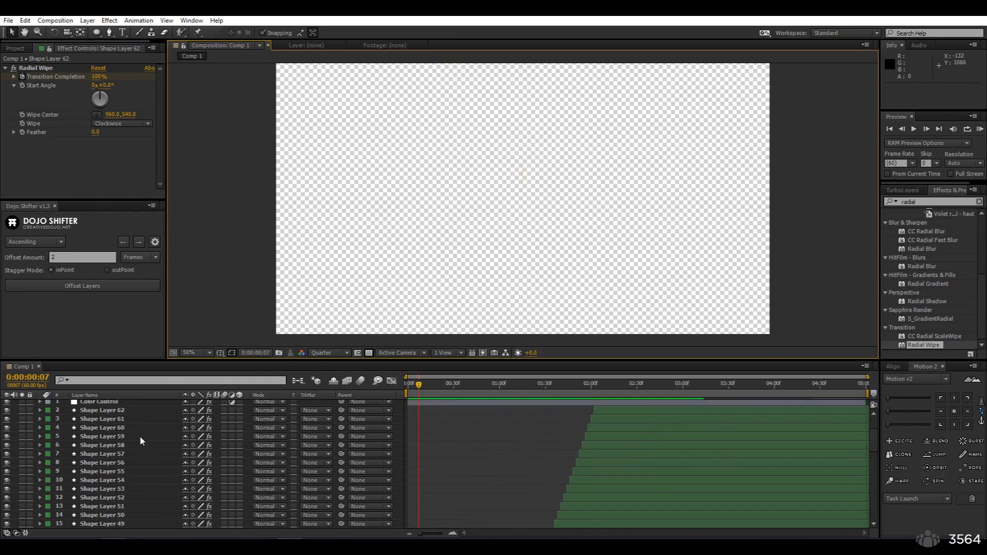
pyautogui.click(106, 404)
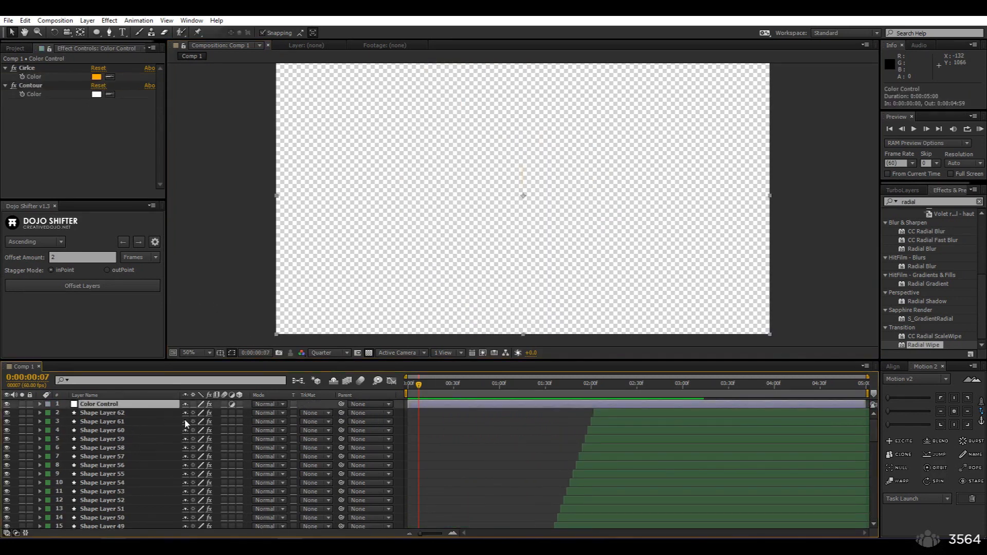
pyautogui.hotkey('ctrl', 'alt', 'y')
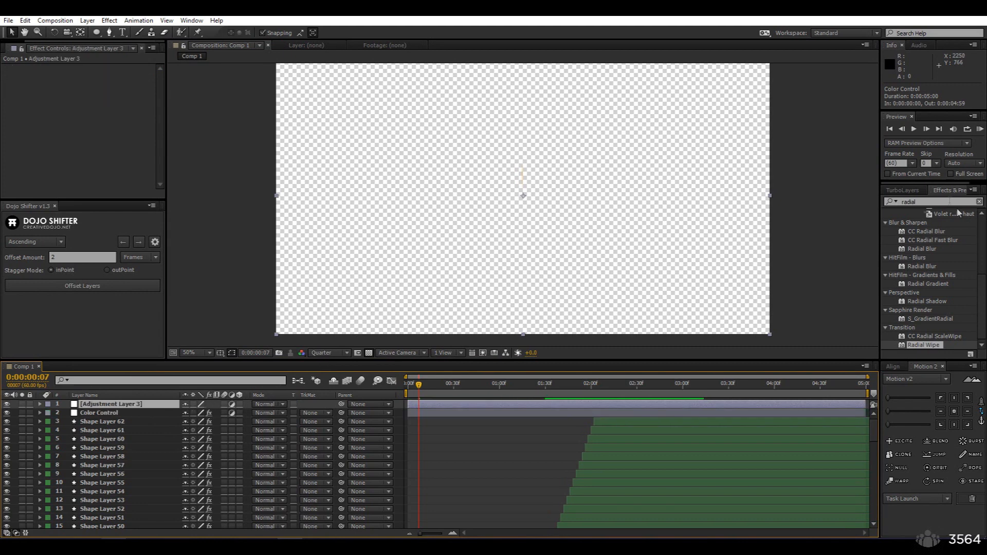
pyautogui.click(931, 202)
pyautogui.write('satur')
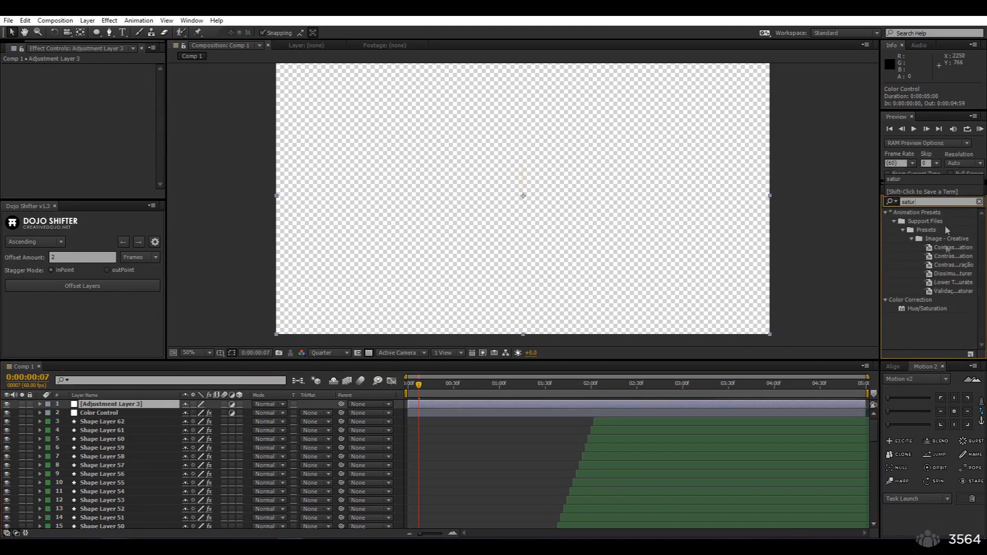
pyautogui.doubleClick(927, 309)
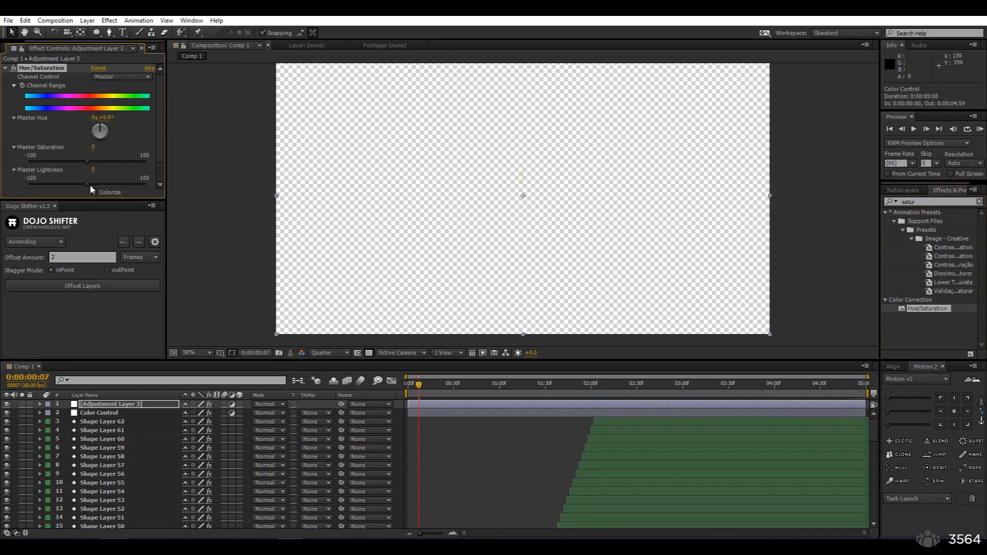
# Set the adjustment layer's Master Lightness to -5, judging it at a frame where the spiral is visible
pyautogui.moveTo(91, 184); pyautogui.dragTo(100, 184)
pyautogui.moveTo(482, 393); pyautogui.dragTo(556, 400)
pyautogui.click(96, 171)
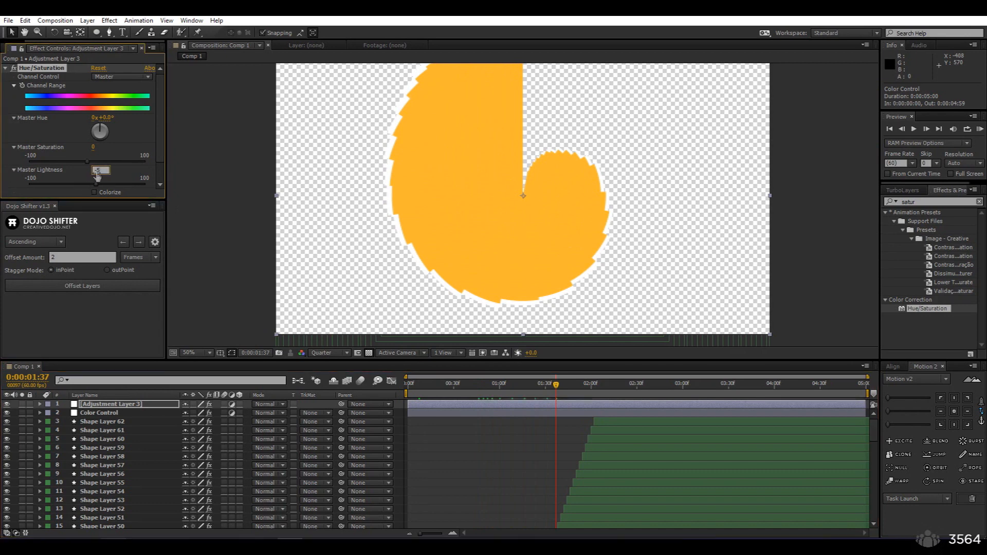
pyautogui.write('-5')
pyautogui.press('Return')
# Place the adjustment layer just above Shape Layer 10 and distribute copies of it above every tenth shape layer up to Shape Layer 60
pyautogui.moveTo(120, 423)
pyautogui.mouseDown()
pyautogui.moveTo(118, 529)
pyautogui.moveTo(121, 440)
pyautogui.mouseUp()
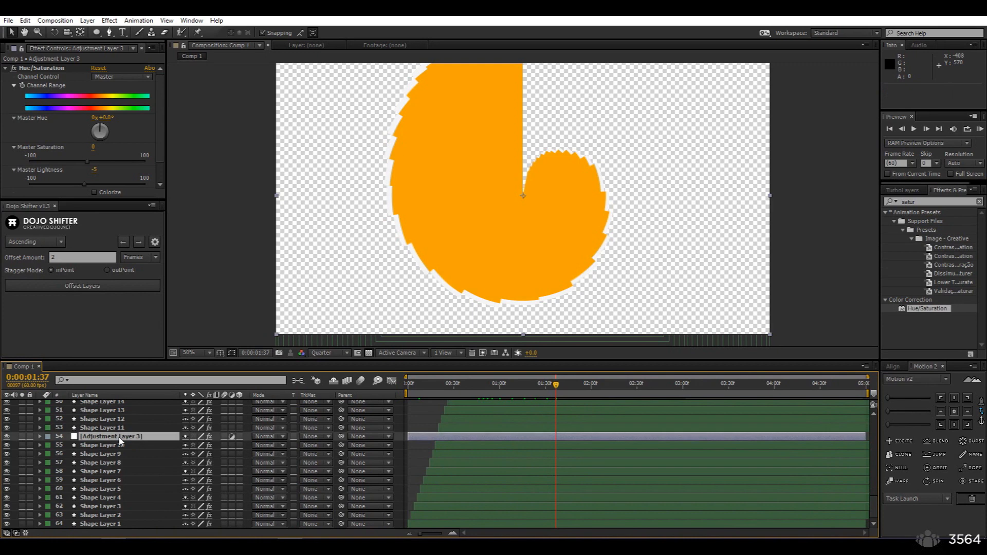
pyautogui.hotkey('ctrl', 'd')
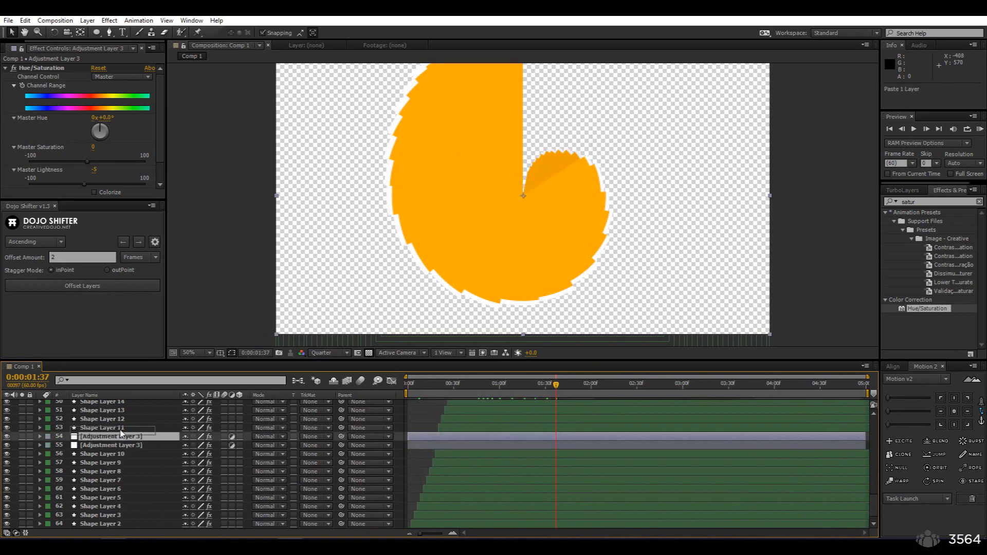
pyautogui.moveTo(122, 396); pyautogui.dragTo(122, 427)
pyautogui.hotkey('ctrl', 'v')
pyautogui.hotkey('ctrl', 'v')
pyautogui.hotkey('ctrl', 'v')
pyautogui.hotkey('ctrl', 'v')
pyautogui.click(456, 475)
pyautogui.moveTo(481, 384); pyautogui.dragTo(538, 387)
# Change the circle fill colour on the Color Control layer to a saturated blue
pyautogui.click(95, 406)
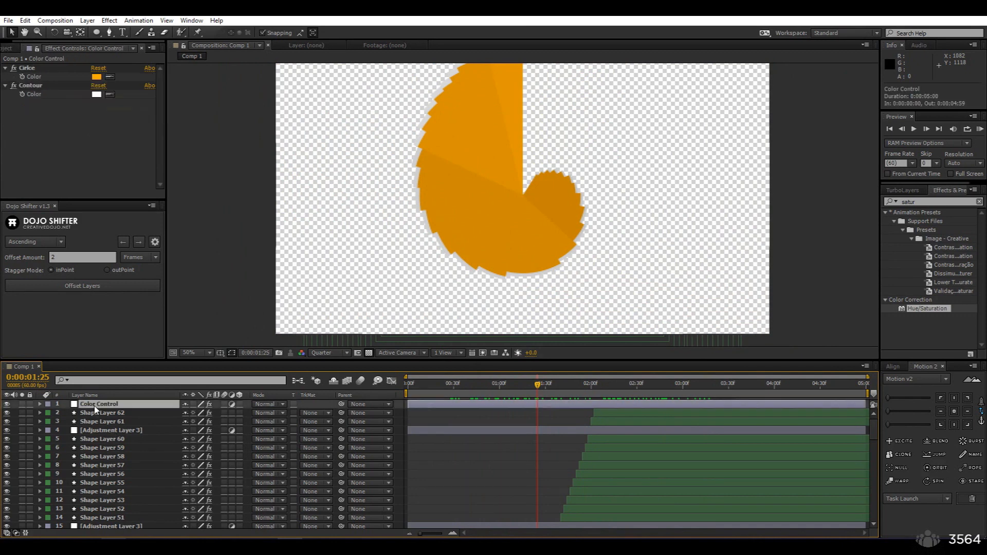
pyautogui.click(97, 77)
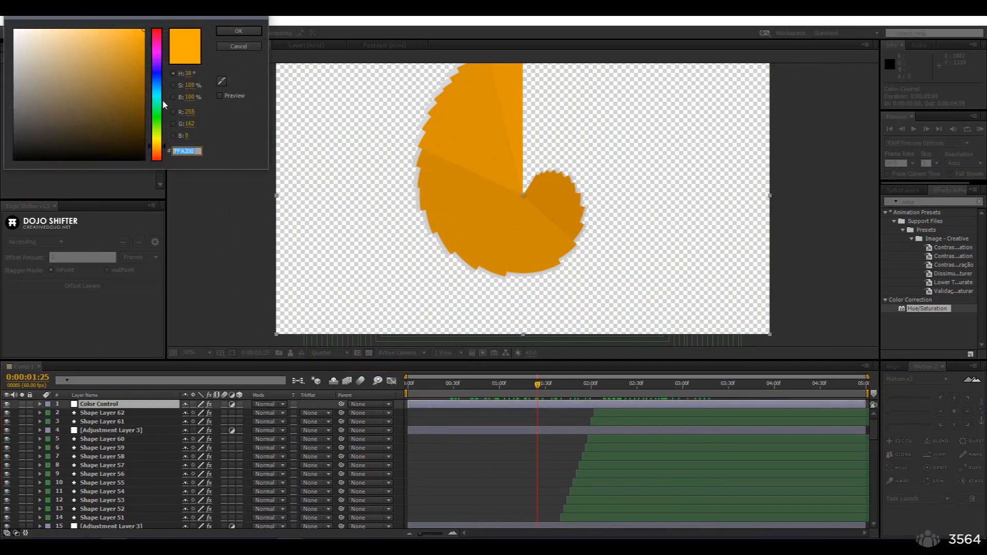
pyautogui.moveTo(161, 100); pyautogui.dragTo(160, 89)
pyautogui.click(237, 35)
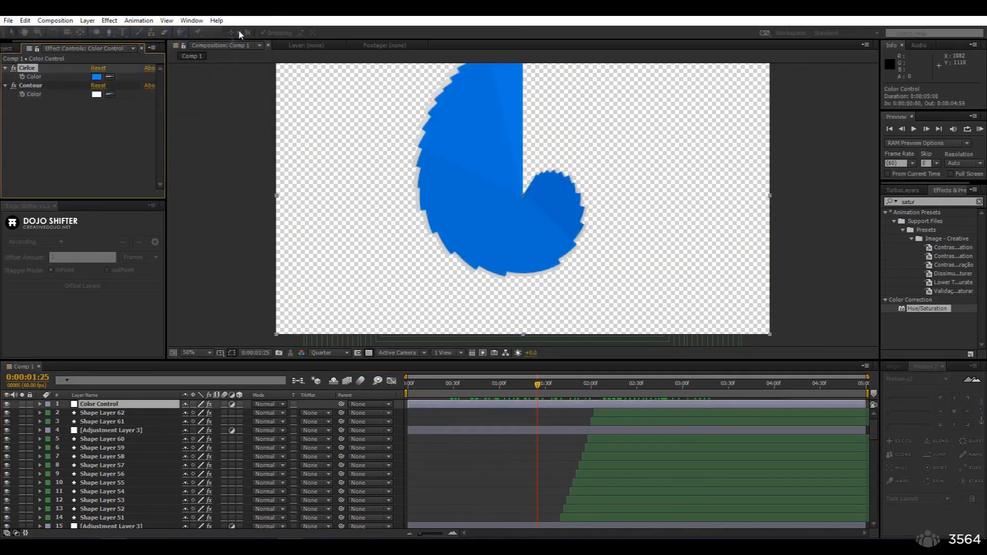
# Try grey ADADAD as the Contour colour and lighter blue 4CA4FF as the circle colour
pyautogui.click(97, 94)
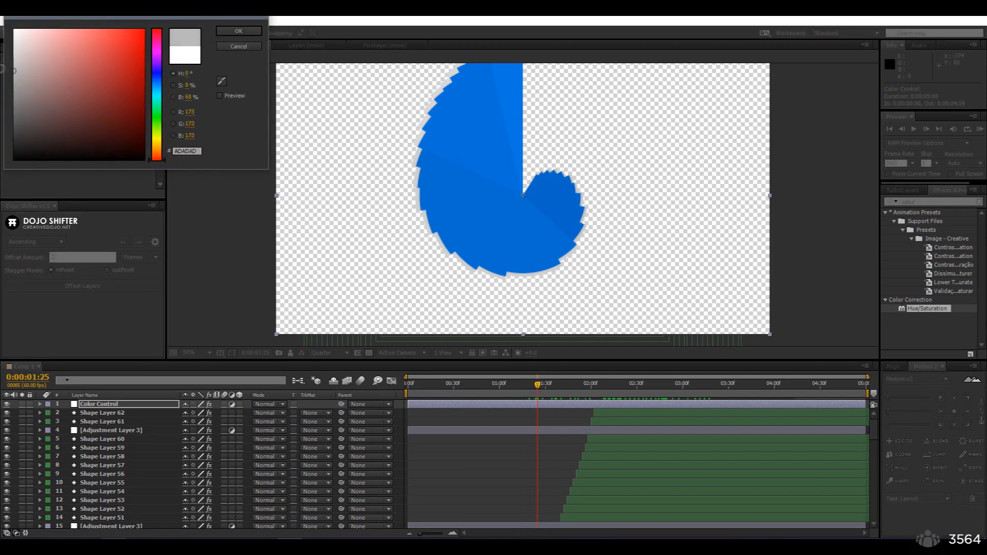
pyautogui.click(246, 32)
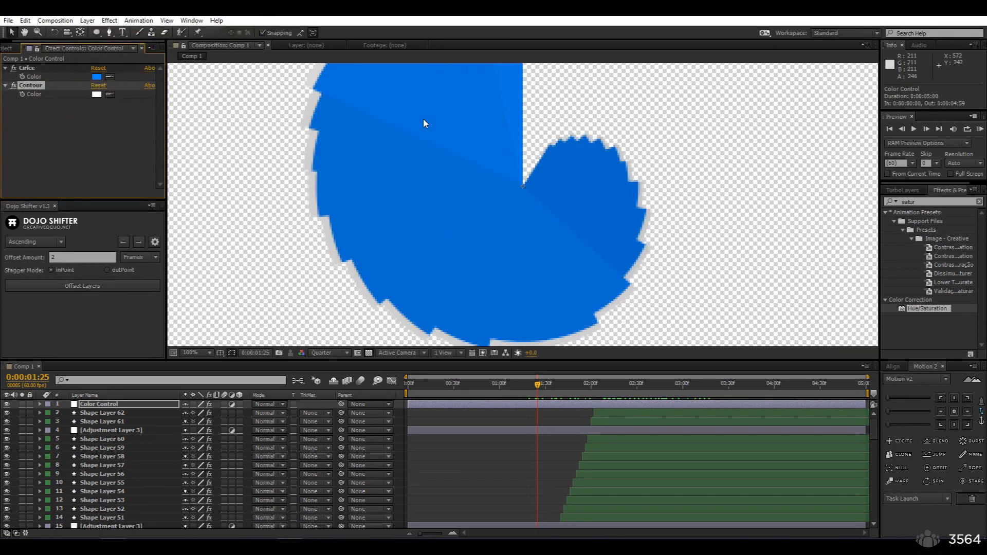
pyautogui.hotkey('ctrl', 'v')
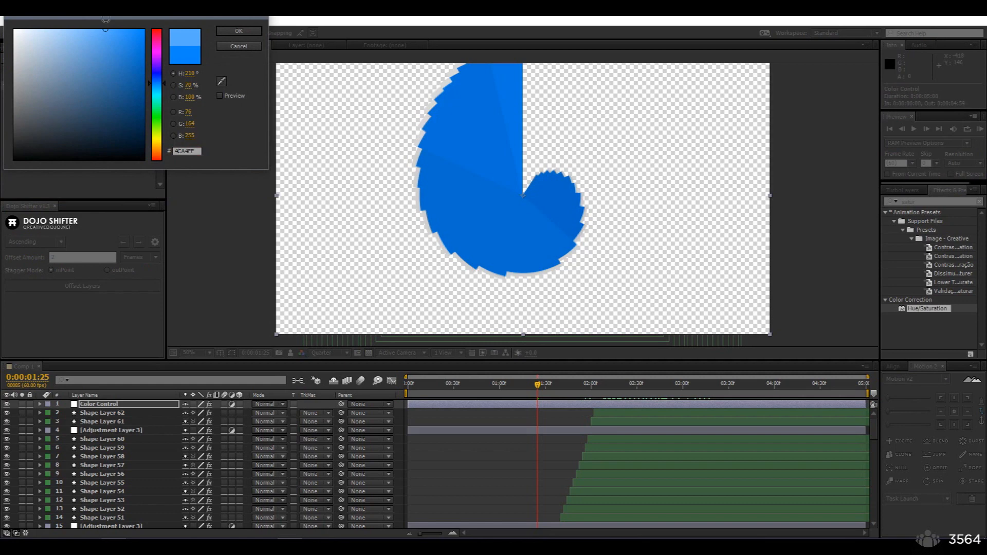
pyautogui.click(238, 31)
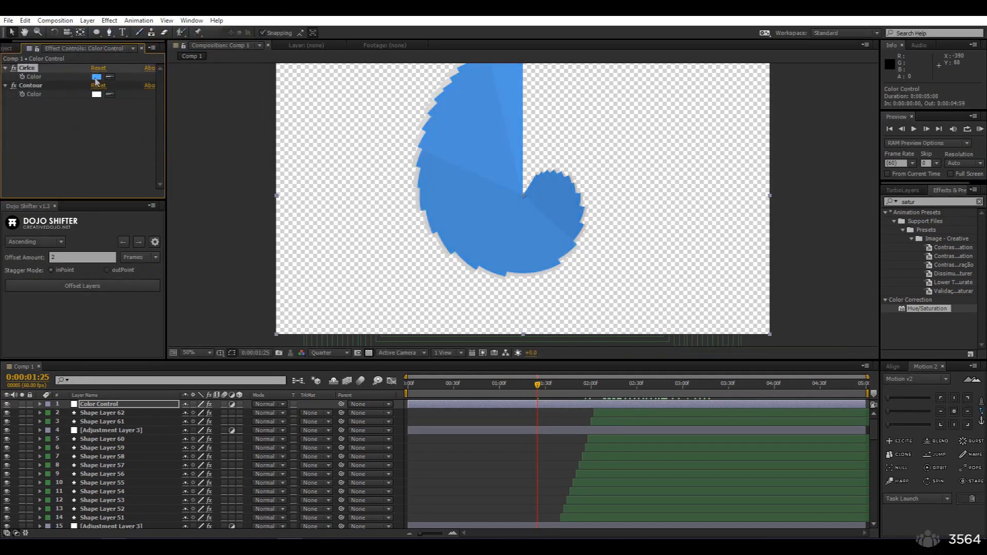
pyautogui.click(95, 78)
pyautogui.click(225, 32)
# Check the blue shaded transition at several points along the timeline
pyautogui.moveTo(576, 395); pyautogui.dragTo(633, 396)
pyautogui.click(673, 394)
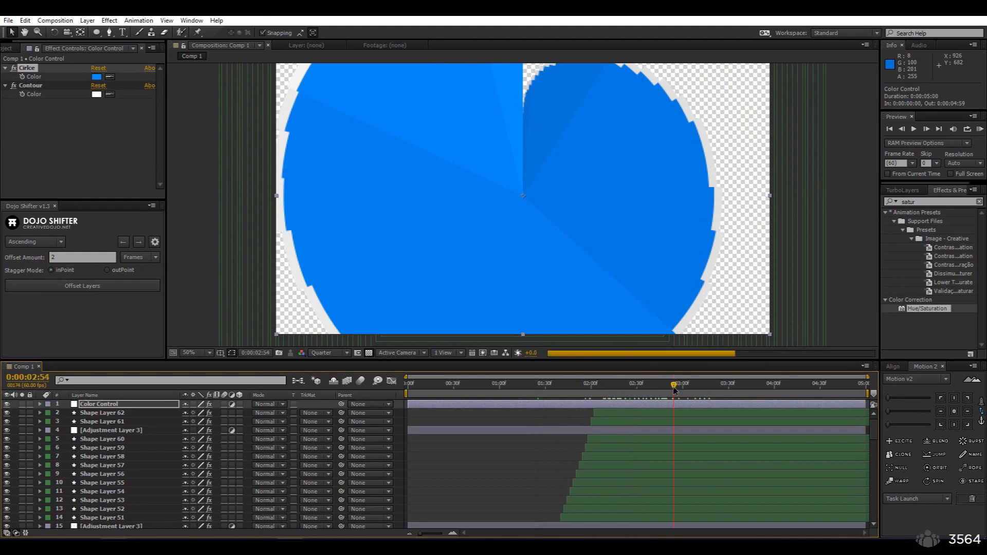
pyautogui.click(550, 384)
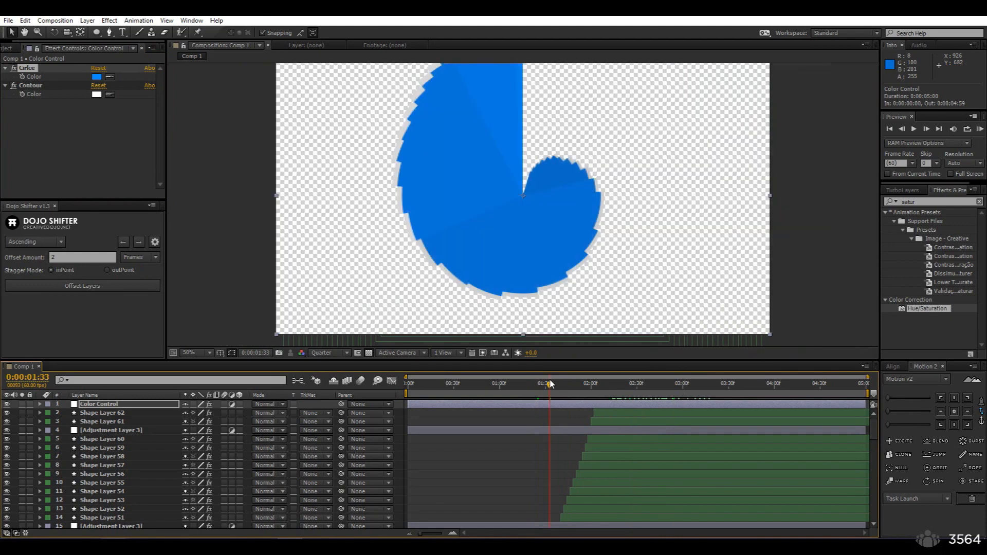
pyautogui.press(',')
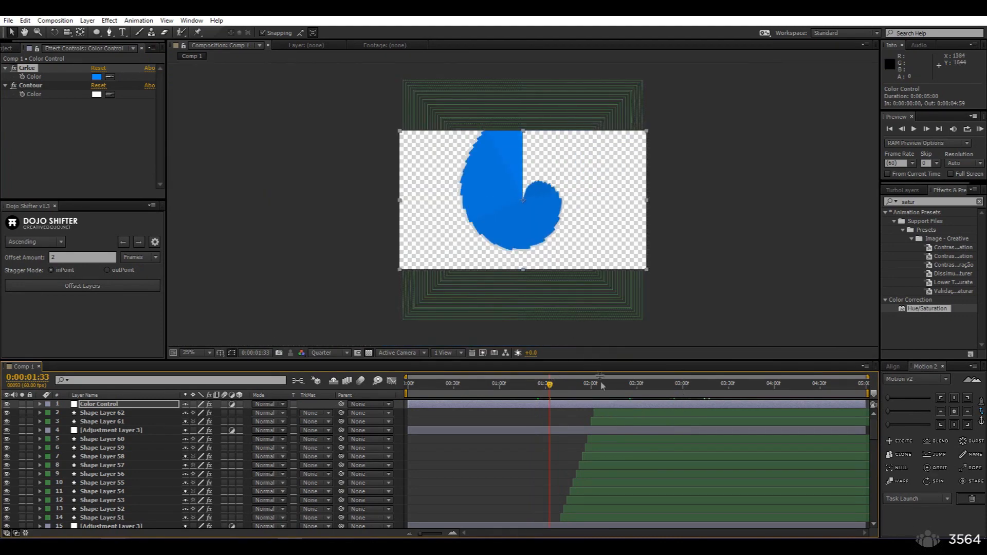
pyautogui.click(633, 390)
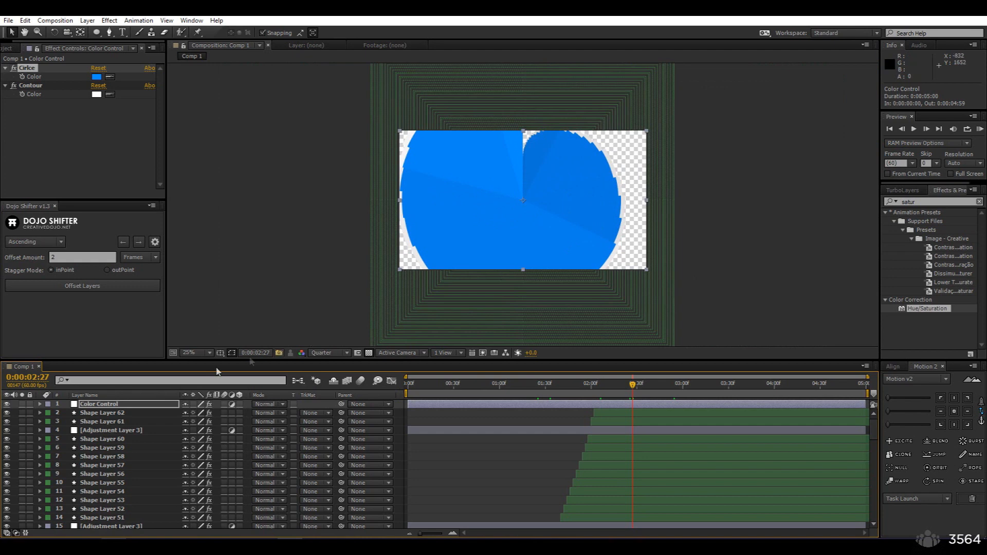
# Create a new composition from Comp 1 and move the current time to 0:00:01:21
pyautogui.click(14, 49)
pyautogui.rightClick(29, 153)
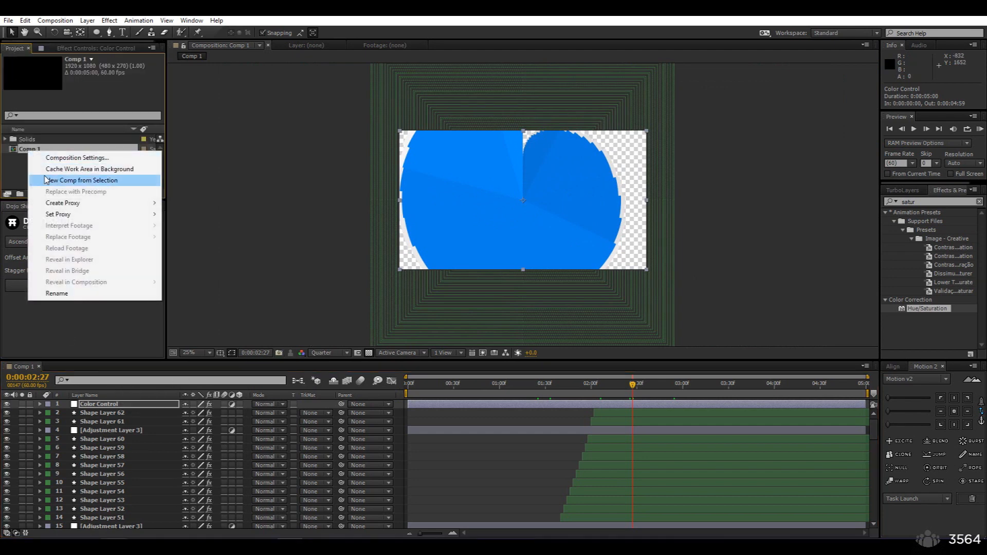
pyautogui.click(61, 181)
pyautogui.moveTo(423, 383); pyautogui.dragTo(532, 383)
pyautogui.press('.')
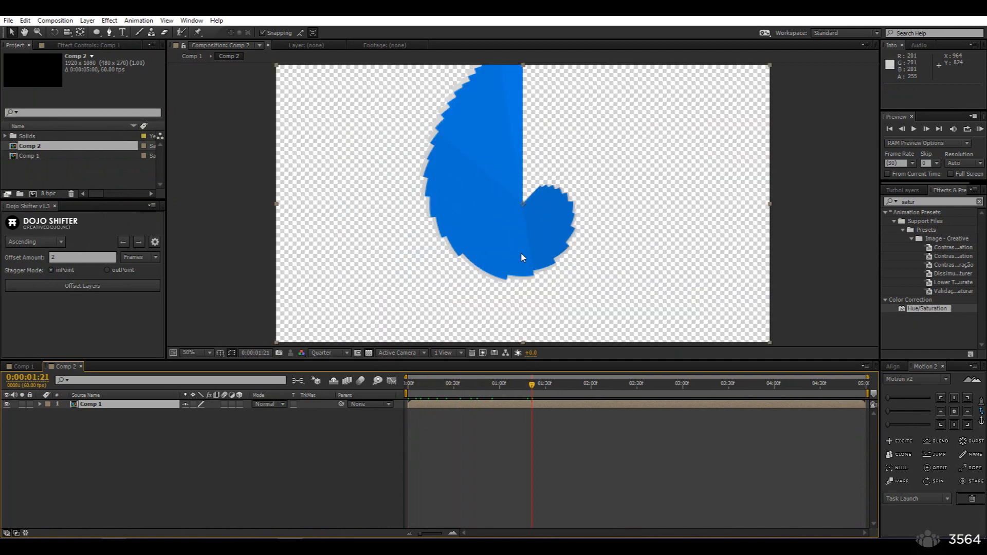
# Duplicate the Comp 1 layer, scale the copy to 110%, and place it beneath the original
pyautogui.click(106, 409)
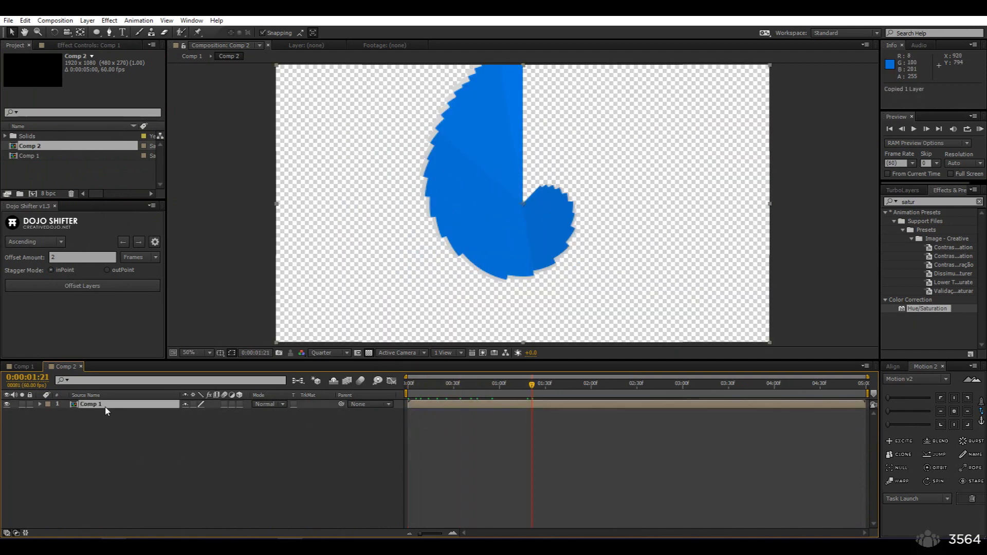
pyautogui.hotkey('ctrl', 'c')
pyautogui.hotkey('ctrl', 'v')
pyautogui.press('s')
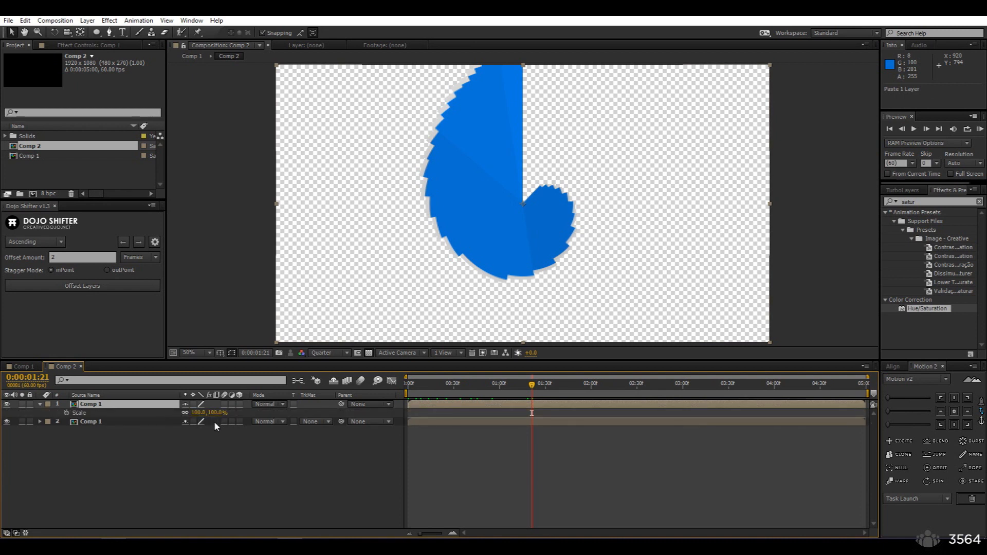
pyautogui.click(198, 413)
pyautogui.press('Return')
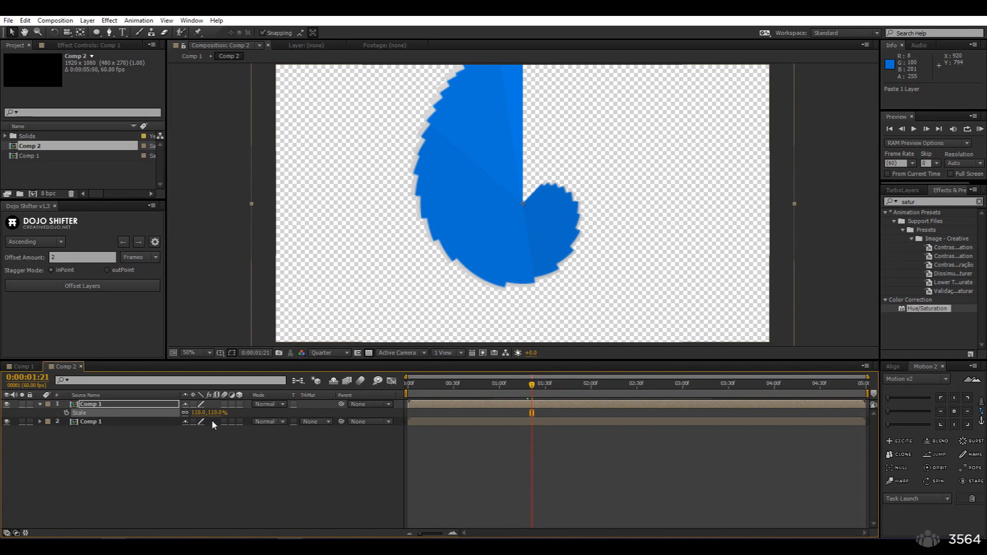
pyautogui.moveTo(123, 406); pyautogui.dragTo(134, 427)
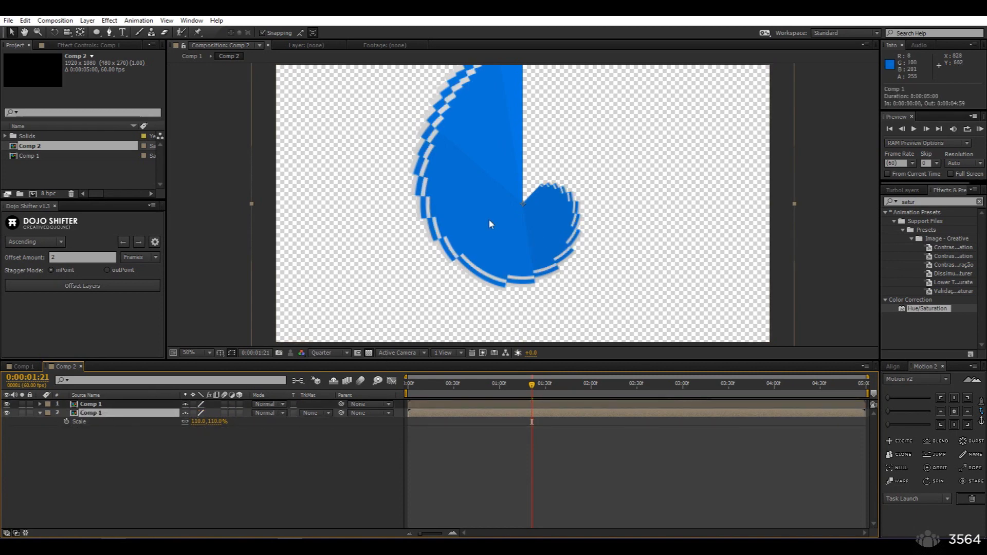
pyautogui.press('.')
# Show the scale of the upper Comp 1 layer as well and set the lower copy's scale to 150%
pyautogui.click(105, 405)
pyautogui.press('s')
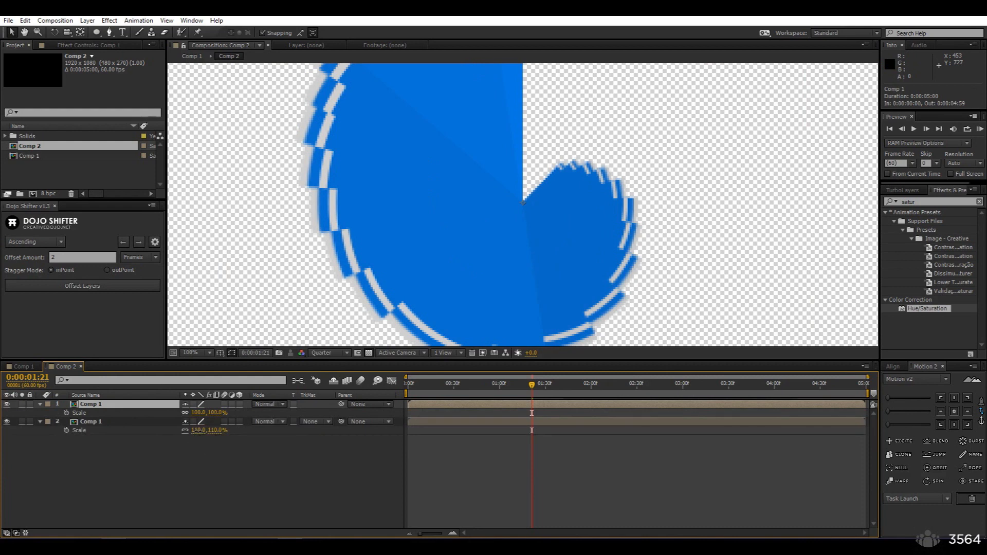
pyautogui.write('150')
pyautogui.press('Return')
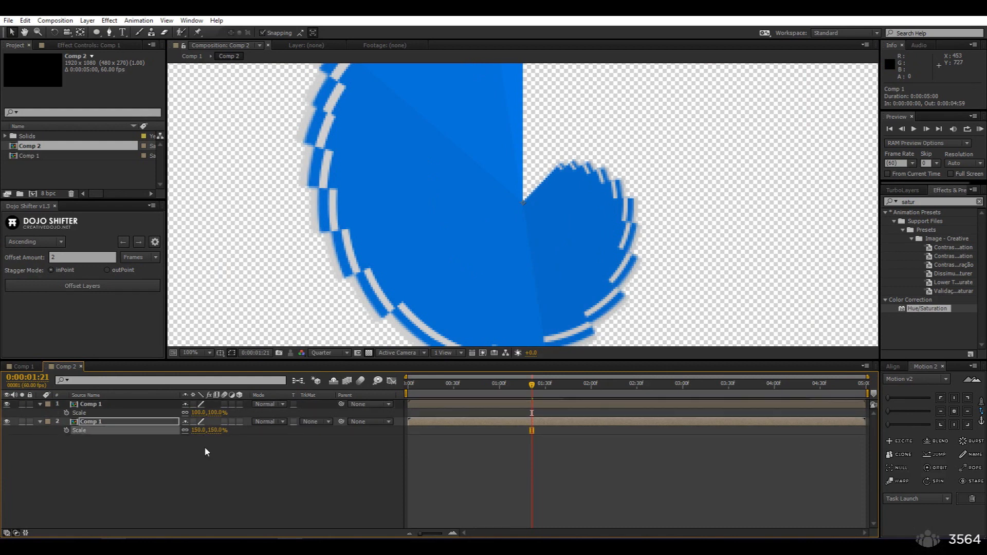
pyautogui.press(',')
pyautogui.press(',')
pyautogui.press('.')
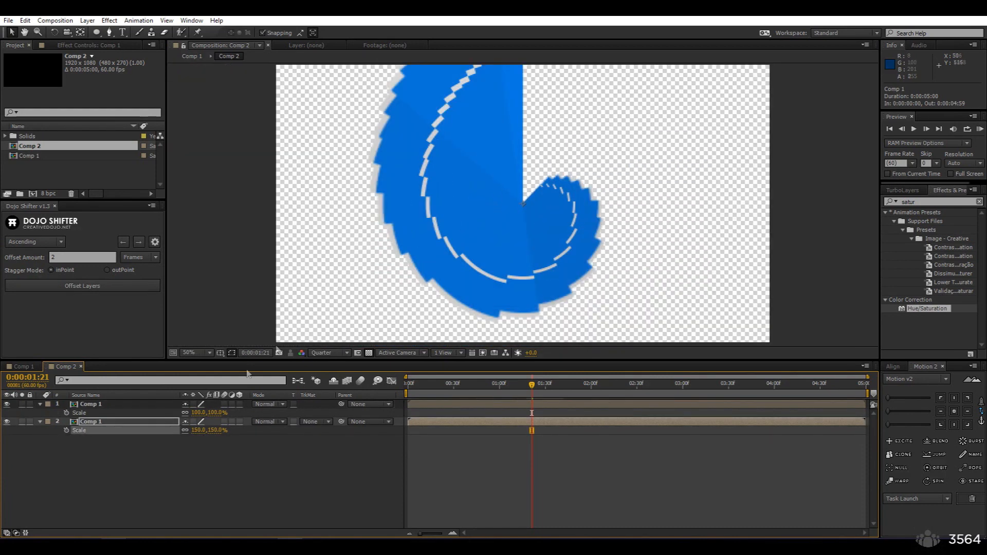
# Move the 150% copy to the top of the layer stack
pyautogui.click(205, 448)
pyautogui.click(103, 422)
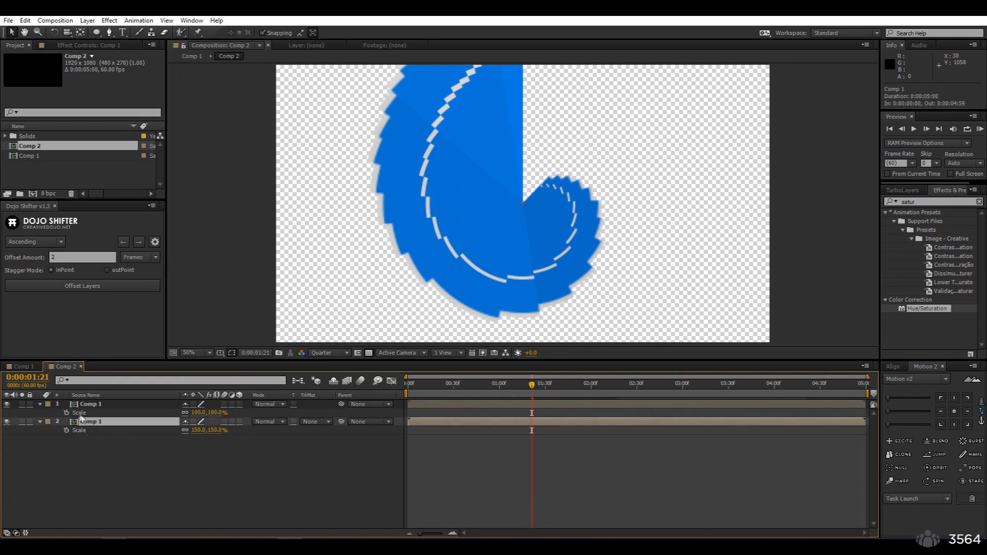
pyautogui.click(40, 404)
pyautogui.moveTo(81, 413); pyautogui.dragTo(83, 403)
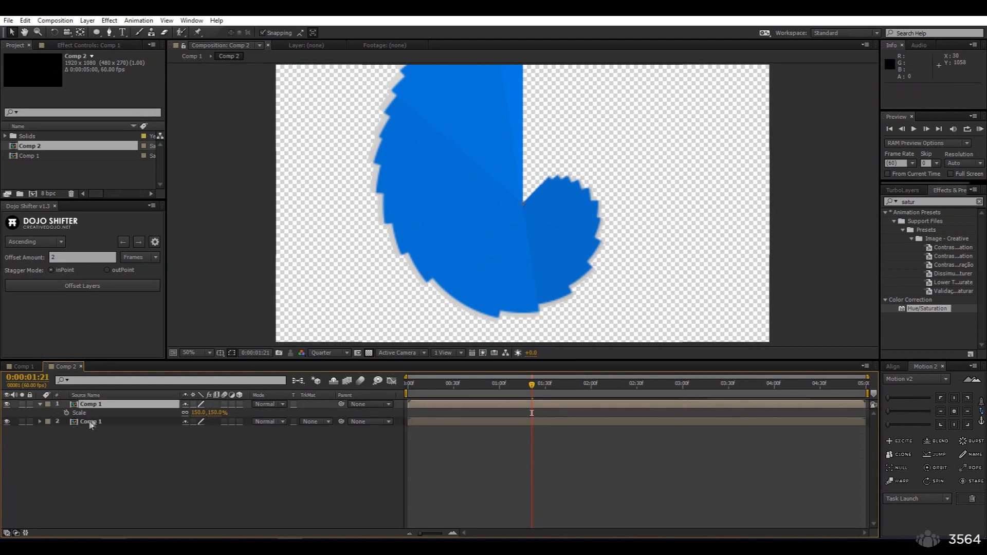
# Reveal the original layer's scale, duplicate the 150% copy, and scale the new copy to 200%
pyautogui.click(86, 422)
pyautogui.press('s')
pyautogui.click(88, 404)
pyautogui.hotkey('ctrl', 'c')
pyautogui.hotkey('ctrl', 'v')
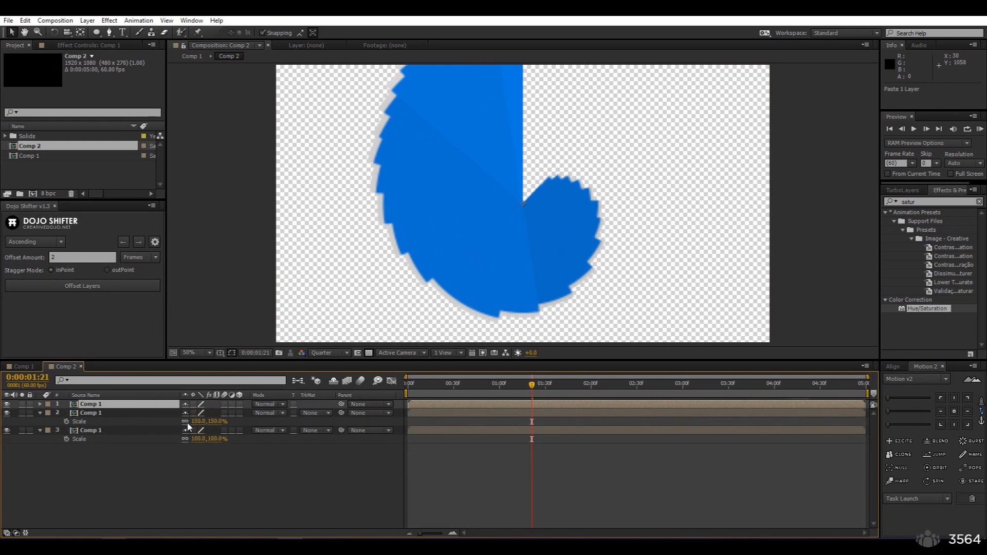
pyautogui.click(198, 412)
pyautogui.write('200')
pyautogui.press('Return')
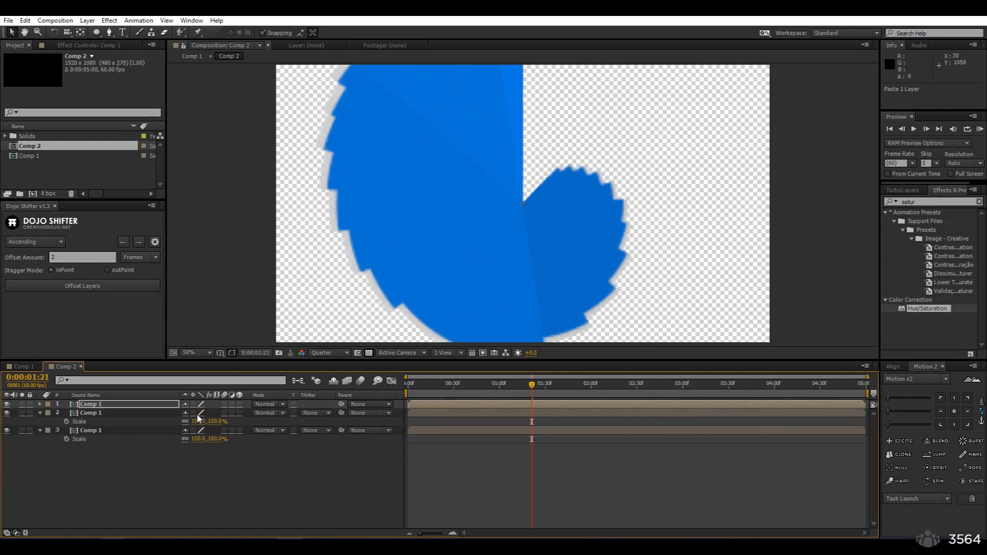
# Duplicate the 200% copy and set the new layer's scale to 250%
pyautogui.press('s')
pyautogui.hotkey('ctrl', 'd')
pyautogui.click(198, 413)
pyautogui.write('2')
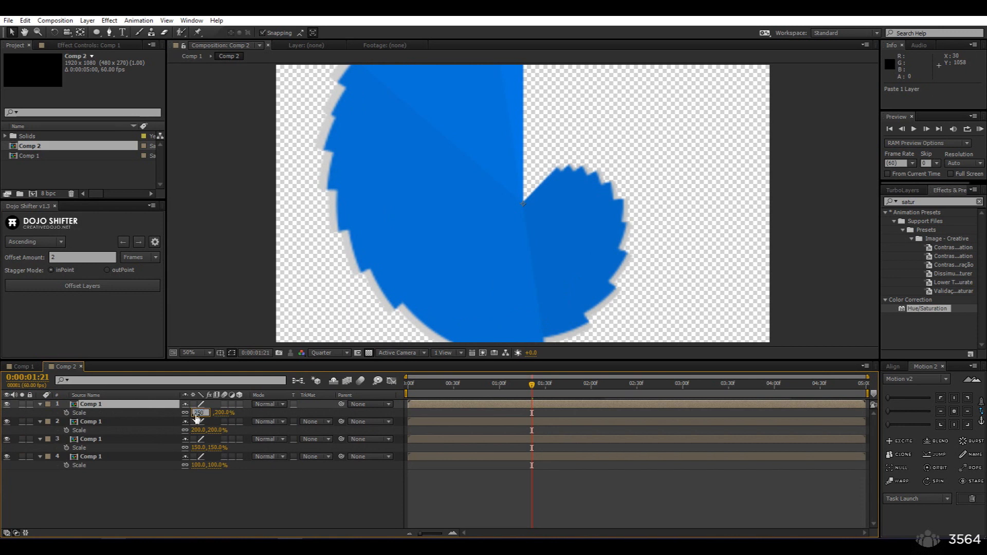
pyautogui.write('50')
pyautogui.press('Return')
# Duplicate the 250% copy and set the new layer's scale to 300%
pyautogui.click(139, 405)
pyautogui.hotkey('ctrl', 'd')
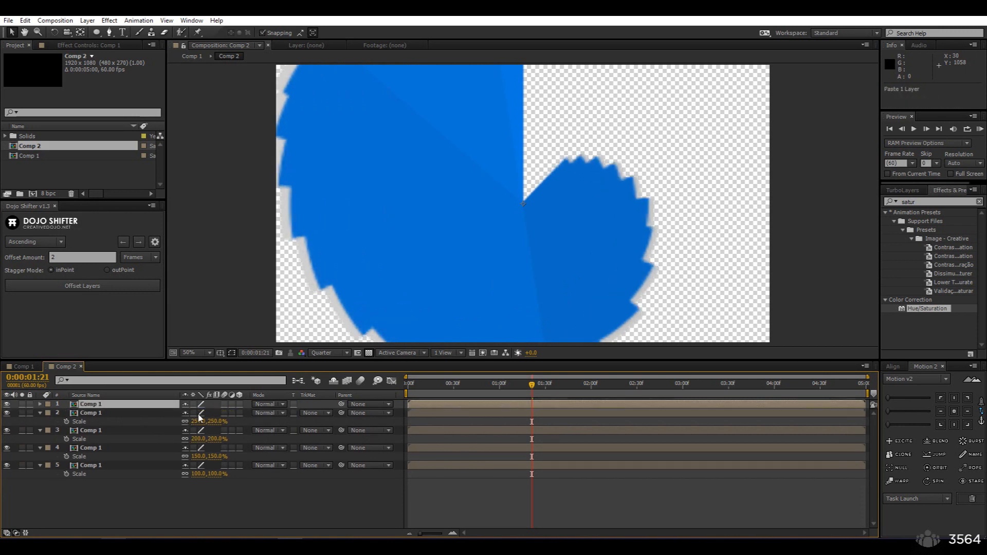
pyautogui.click(198, 413)
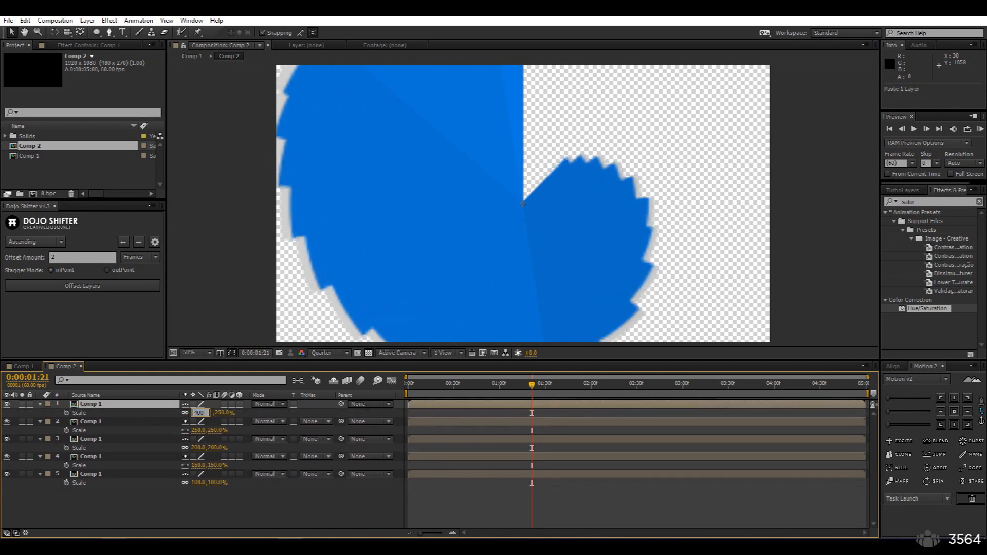
pyautogui.write('300')
pyautogui.press('Return')
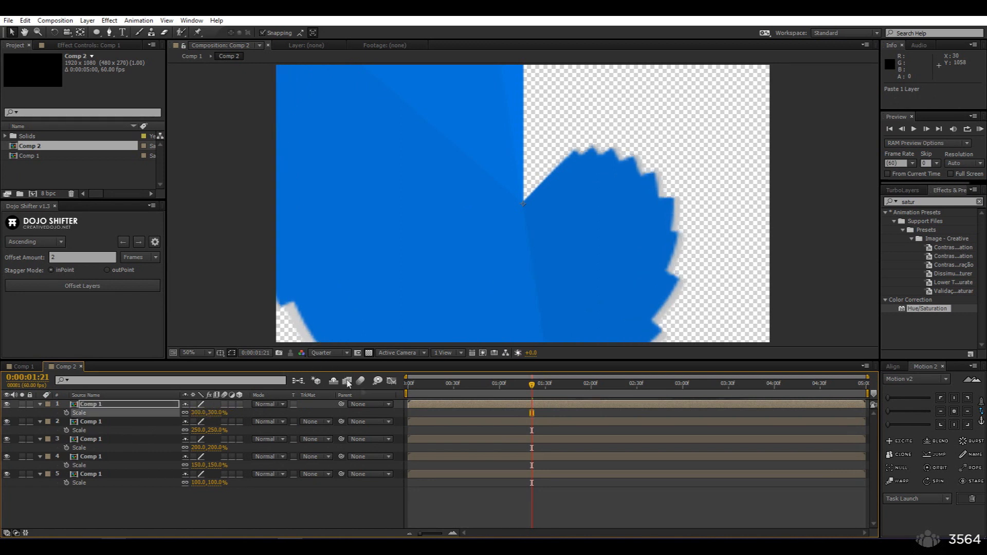
# Set the composition preview to Full resolution and preview the stacked copies
pyautogui.press('space')
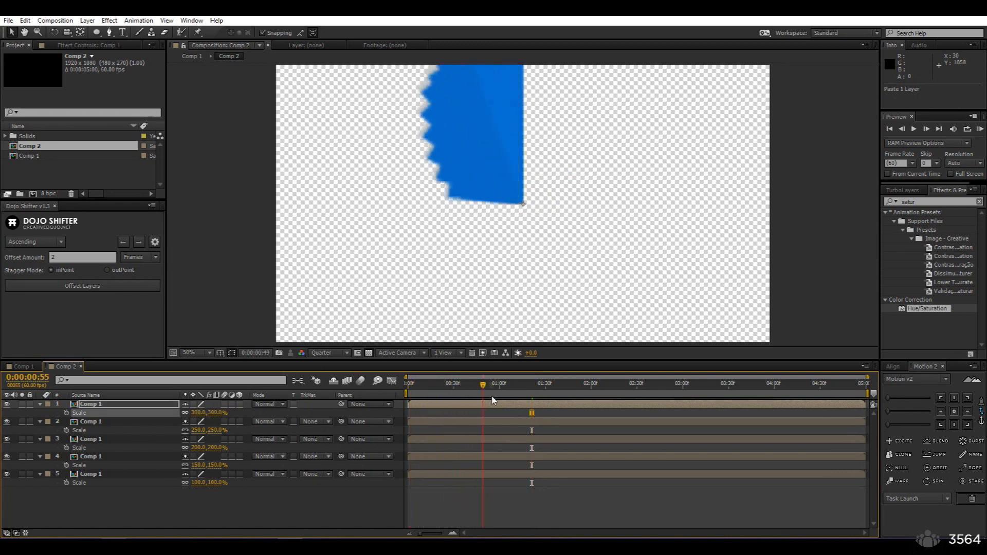
pyautogui.click(314, 353)
pyautogui.click(331, 379)
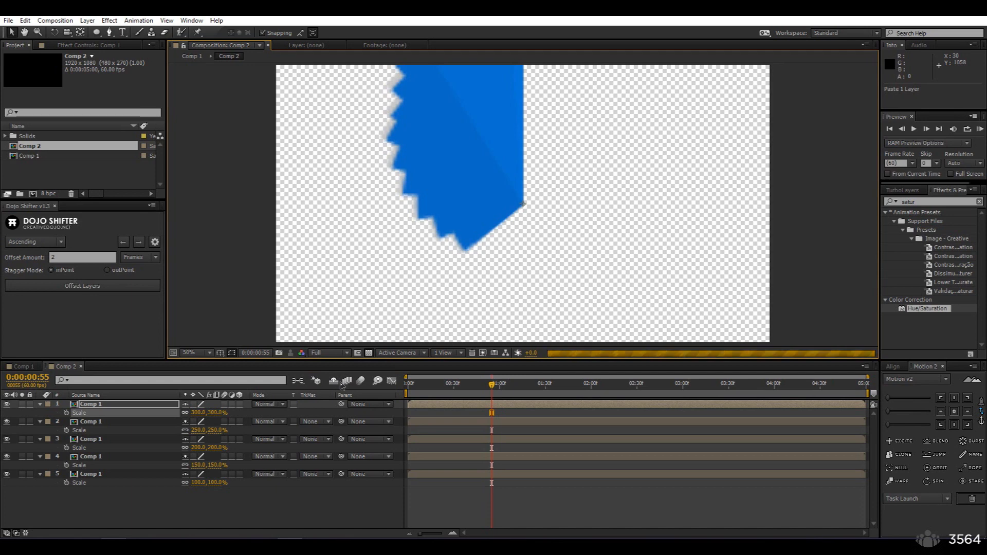
pyautogui.press('KP_0')
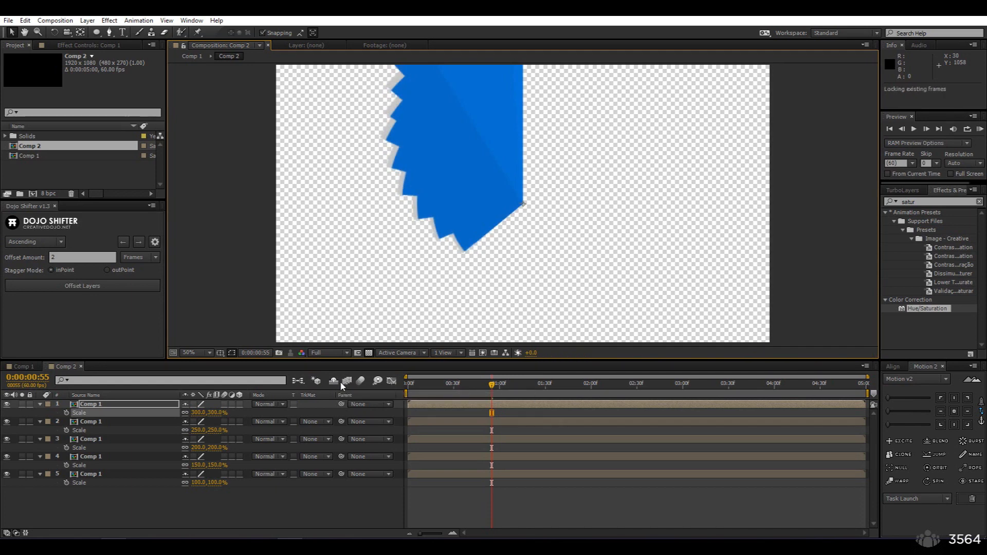
# Reorder the Comp 1 copies so the 100% layer is first and the 150% layer second
pyautogui.moveTo(101, 404); pyautogui.dragTo(106, 509)
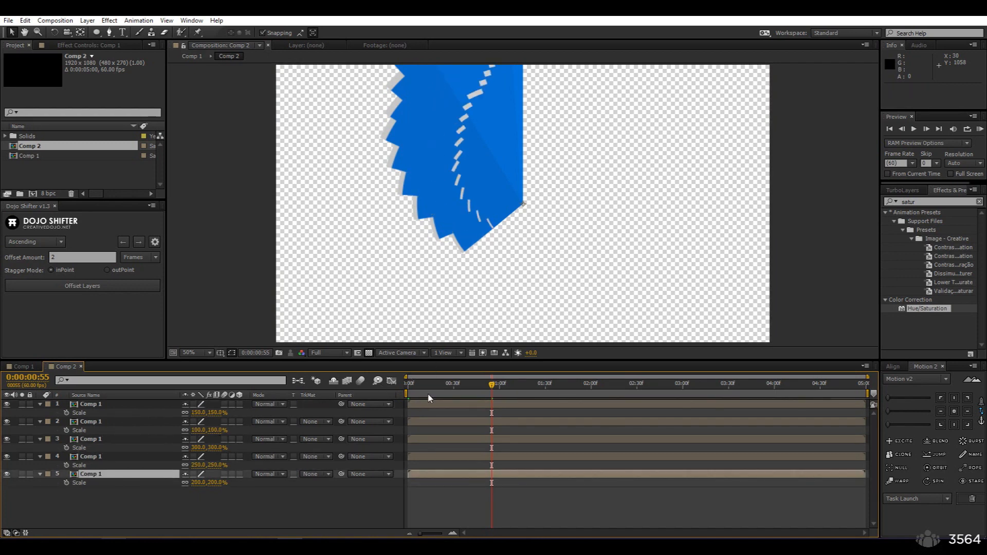
pyautogui.click(425, 385)
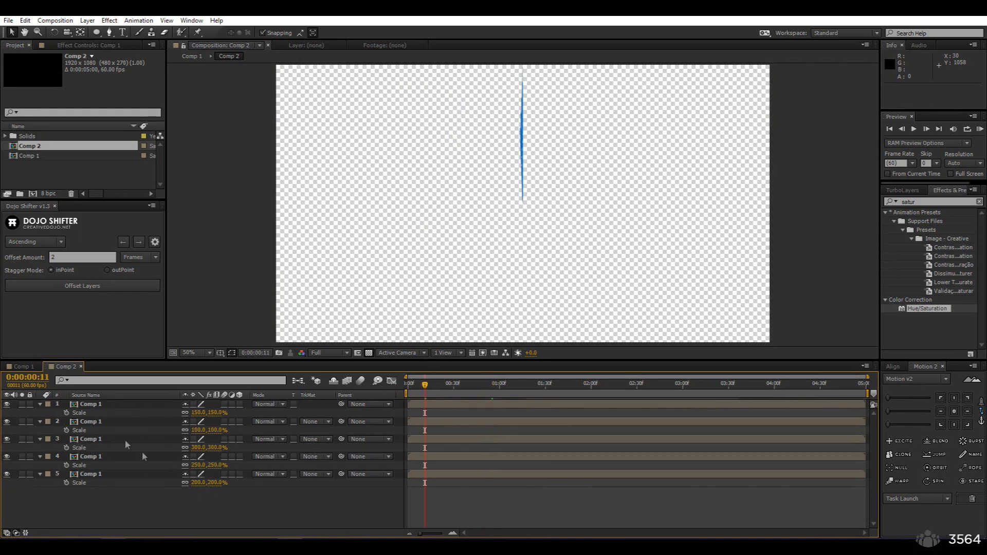
pyautogui.moveTo(98, 421); pyautogui.dragTo(127, 406)
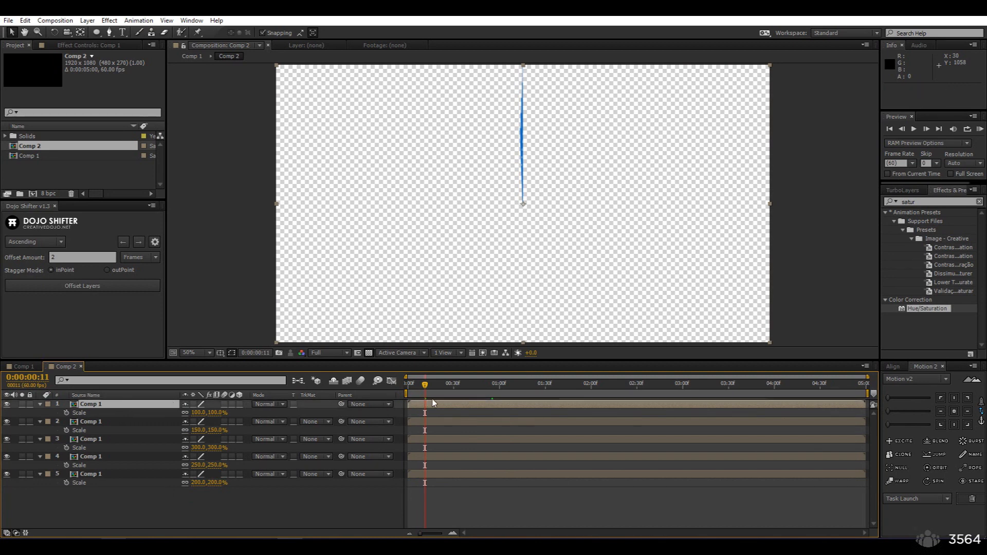
# Check the partly reordered rings at several points between 0:00:00:56 and 0:00:02:00
pyautogui.click(492, 386)
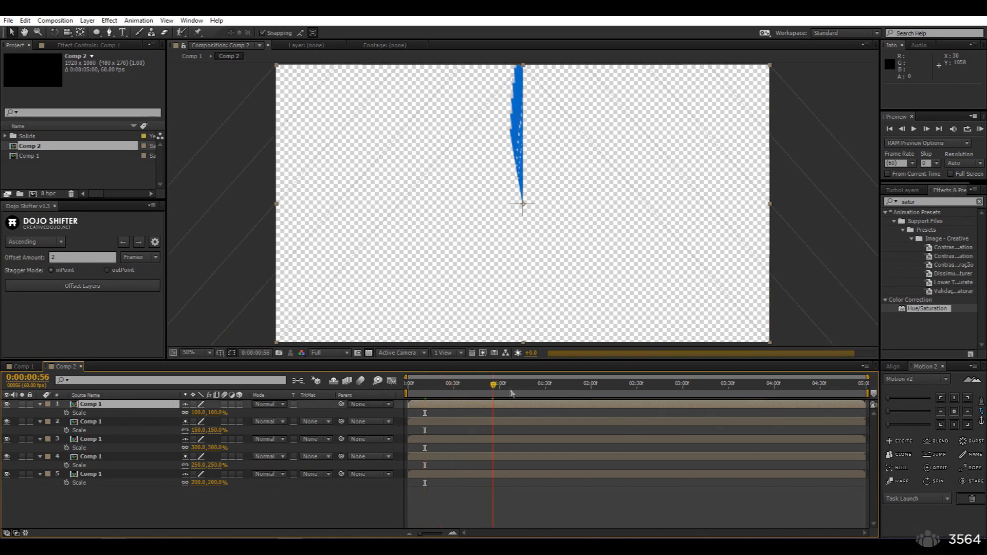
pyautogui.click(528, 398)
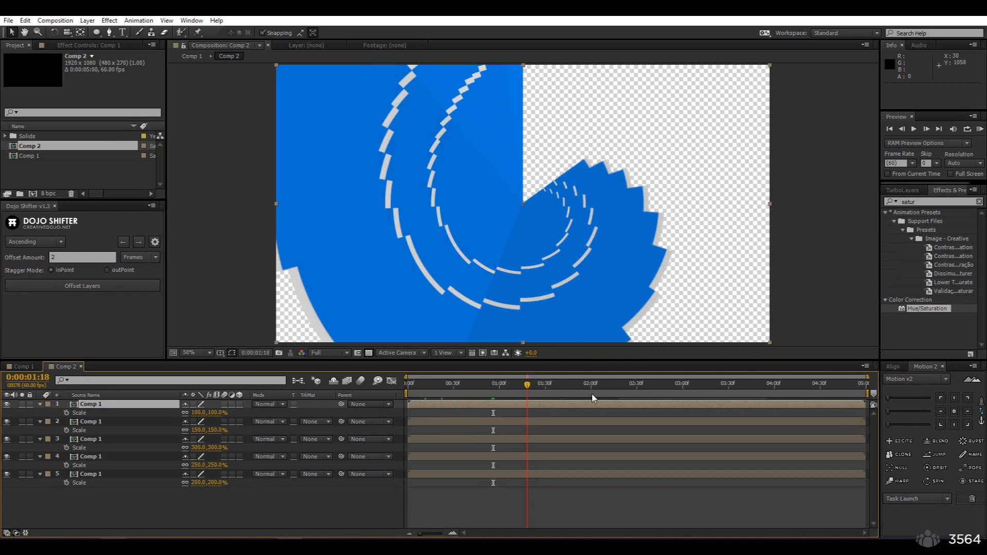
pyautogui.click(592, 396)
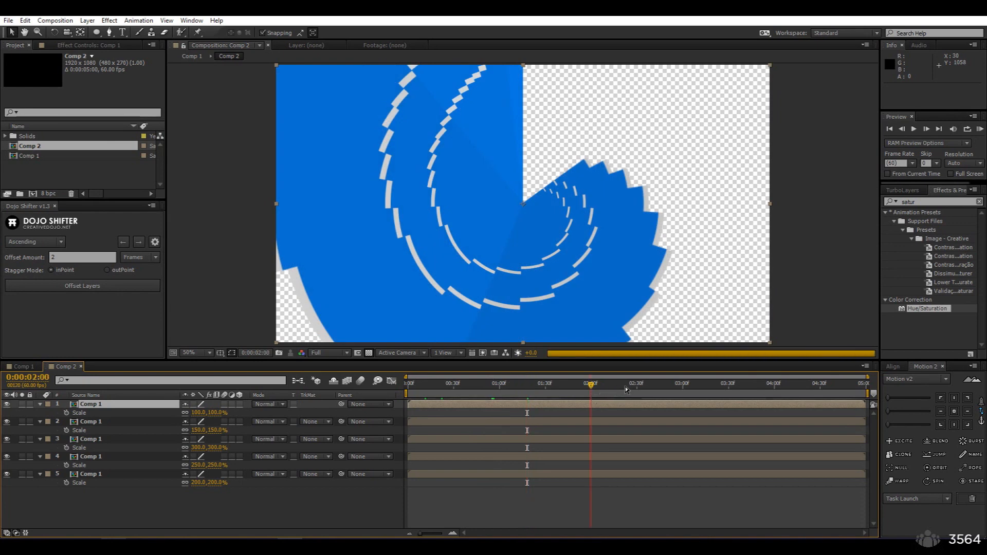
pyautogui.press(',')
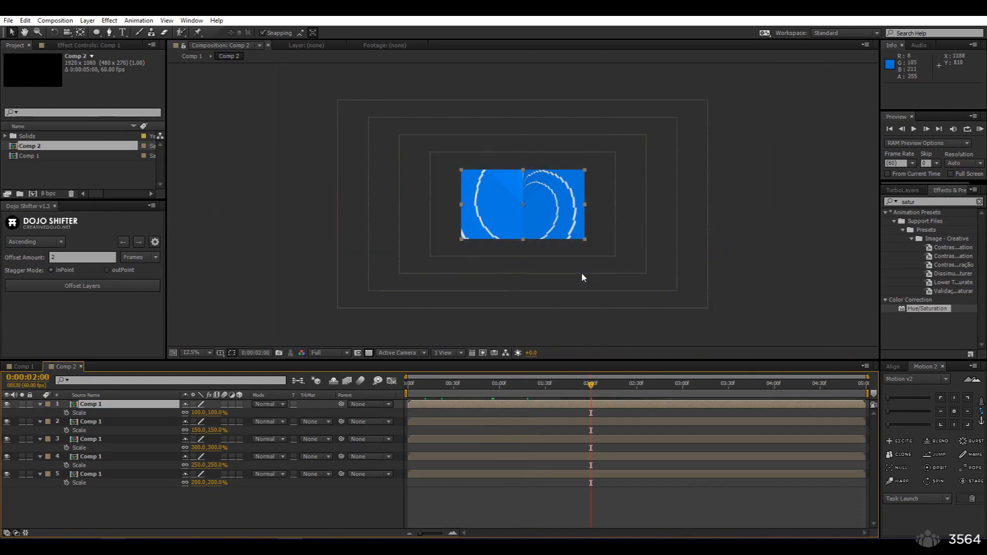
pyautogui.press('.')
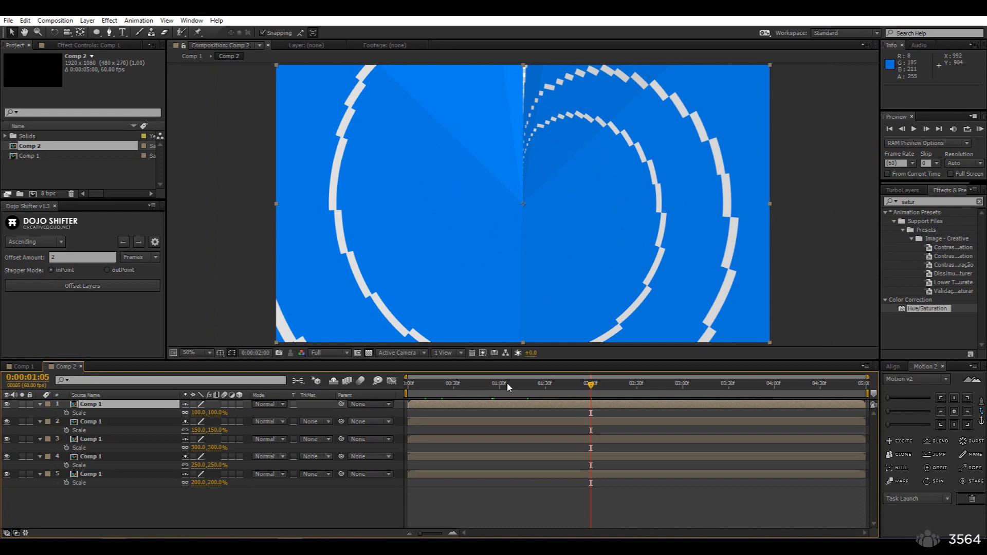
pyautogui.click(507, 383)
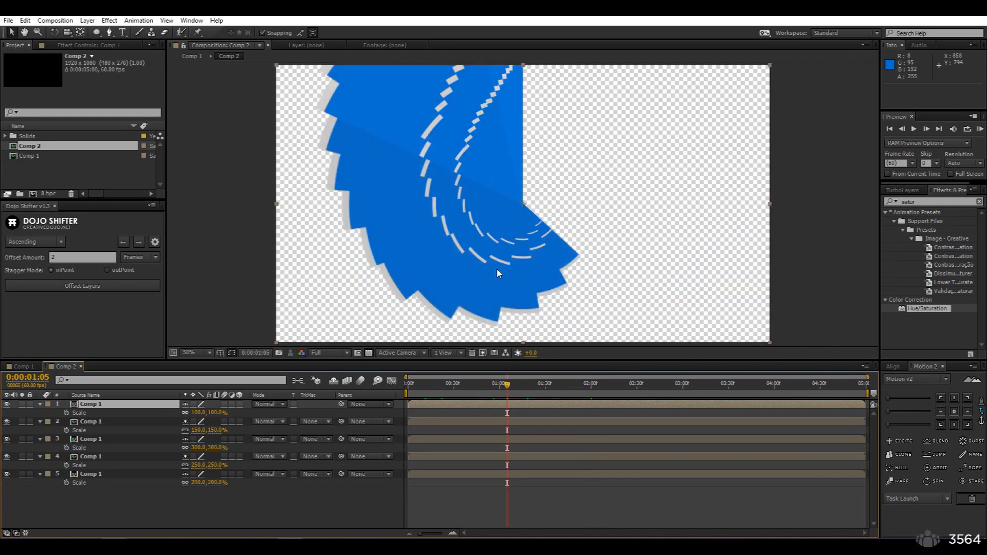
pyautogui.press(',')
pyautogui.press('.')
# Move the 200% copy to third place and the 300% copy to the bottom of the stack
pyautogui.moveTo(128, 477); pyautogui.dragTo(105, 430)
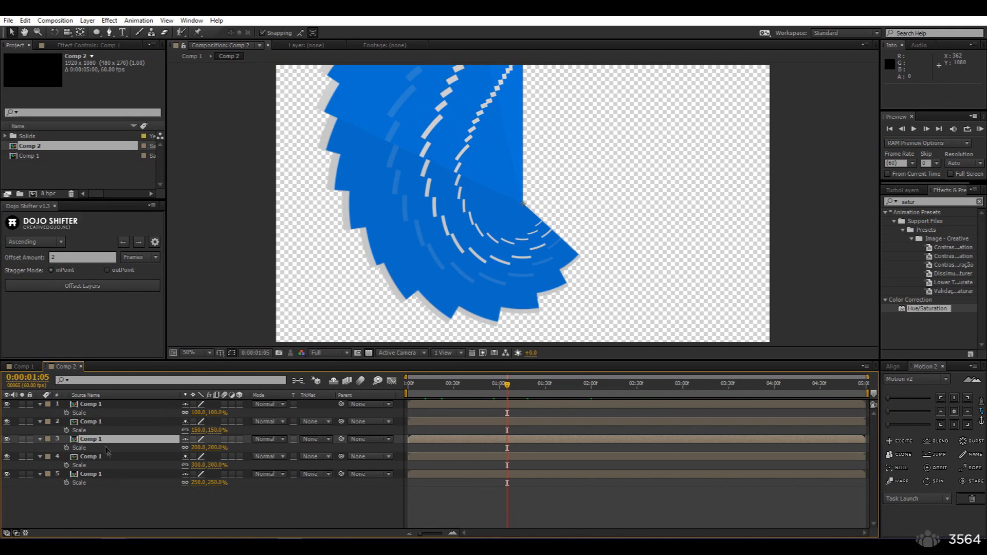
pyautogui.moveTo(90, 478); pyautogui.dragTo(93, 457)
pyautogui.click(125, 507)
# Preview the ringed spiral transition and set the preview resolution to Quarter
pyautogui.press('space')
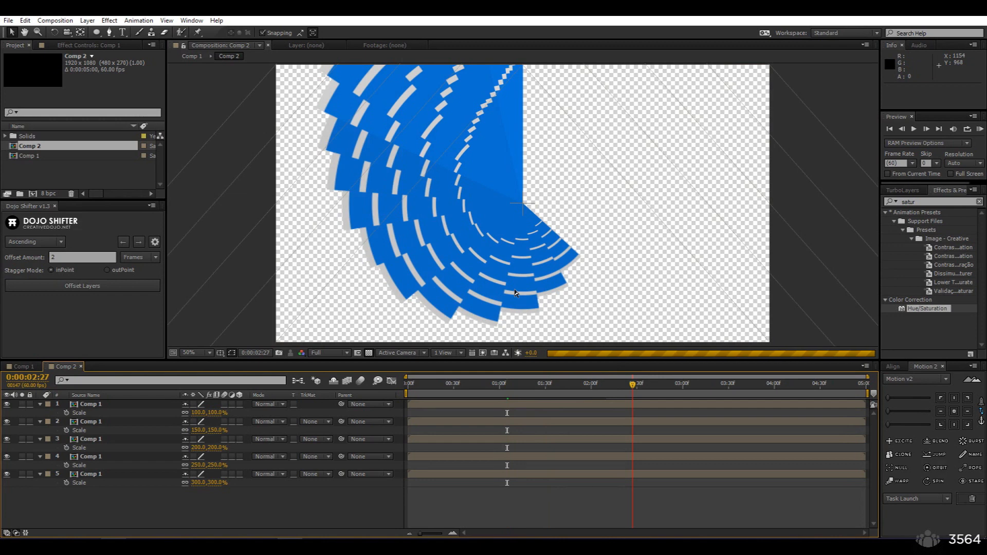
pyautogui.scroll(-2, 571, 270)
pyautogui.scroll(2, 570, 271)
pyautogui.click(318, 353)
pyautogui.click(342, 412)
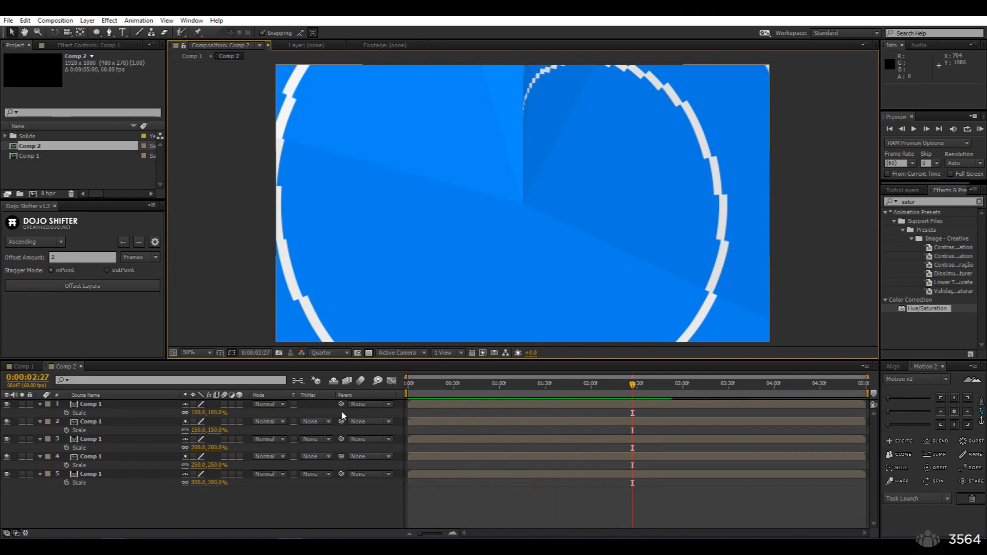
# Collapse the scale properties of all five Comp 1 layers
pyautogui.click(40, 404)
pyautogui.click(40, 413)
pyautogui.click(40, 422)
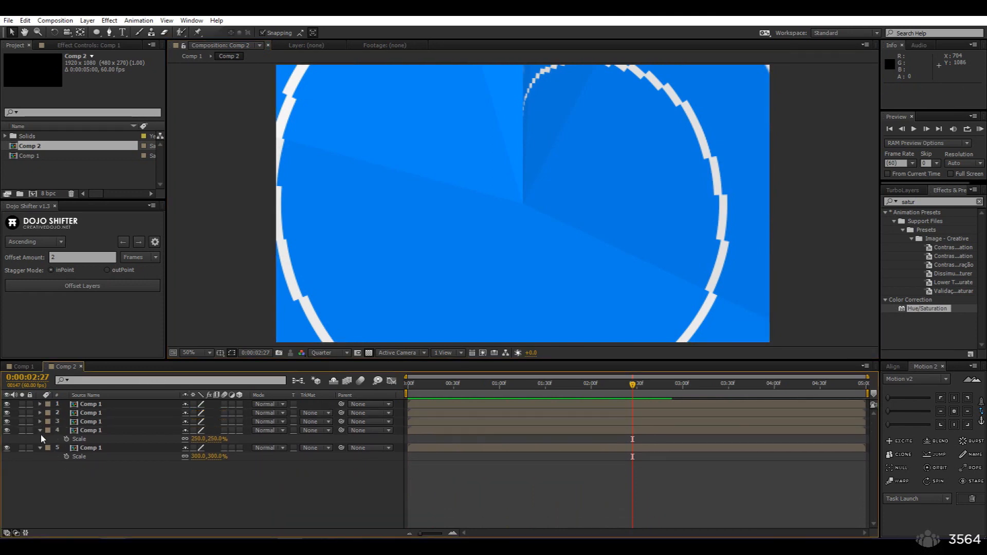
pyautogui.click(40, 431)
pyautogui.click(39, 439)
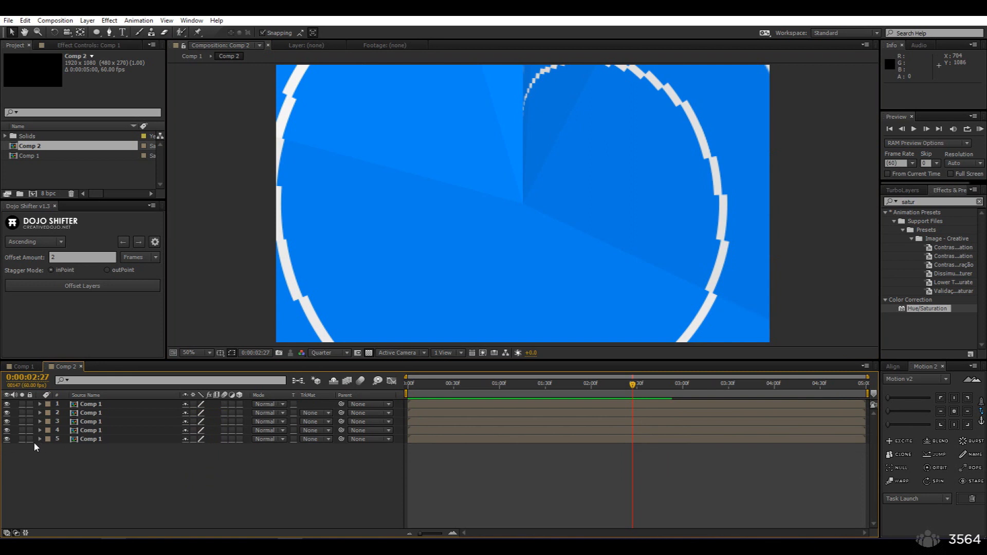
# Add an adjustment layer above the five Comp 1 layers and apply the Transform effect to it
pyautogui.hotkey('ctrl', 'alt', 'y')
pyautogui.click(943, 205)
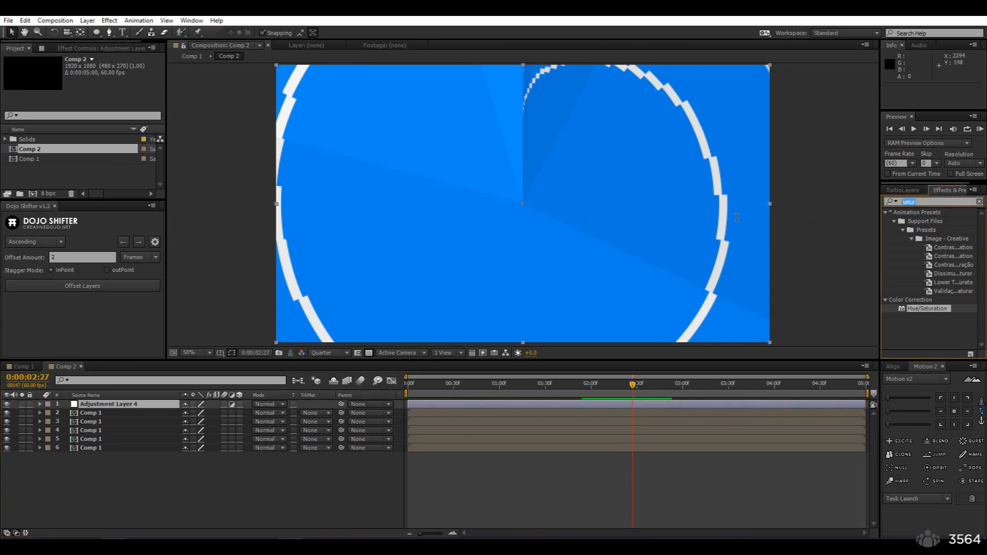
pyautogui.write('transfor')
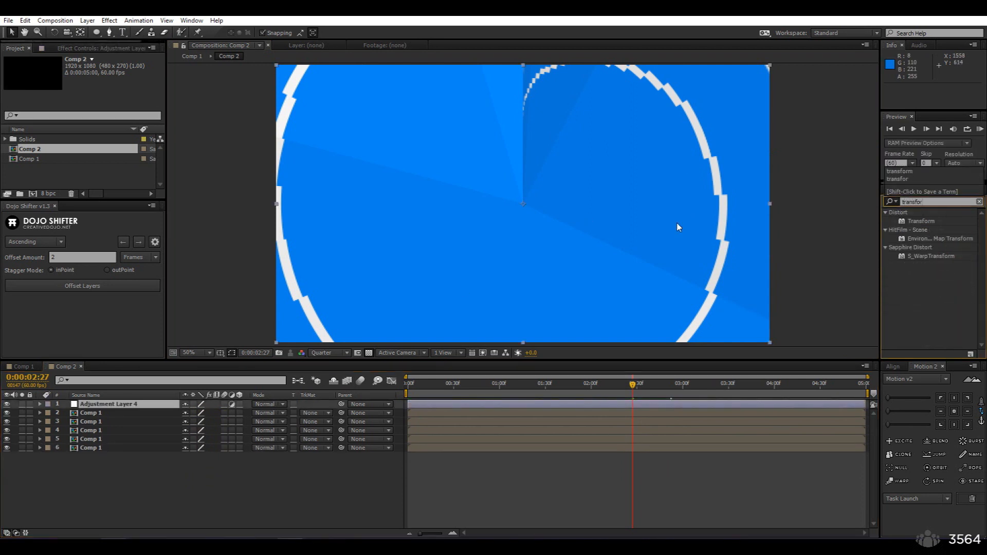
pyautogui.doubleClick(921, 221)
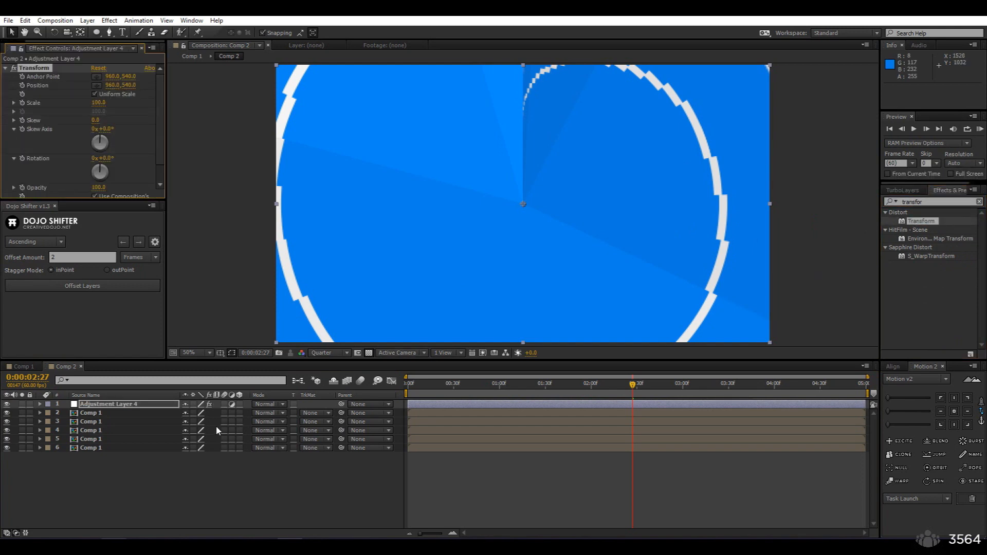
# Parent all five Comp 1 layers to the adjustment layer
pyautogui.moveTo(106, 484); pyautogui.dragTo(96, 418)
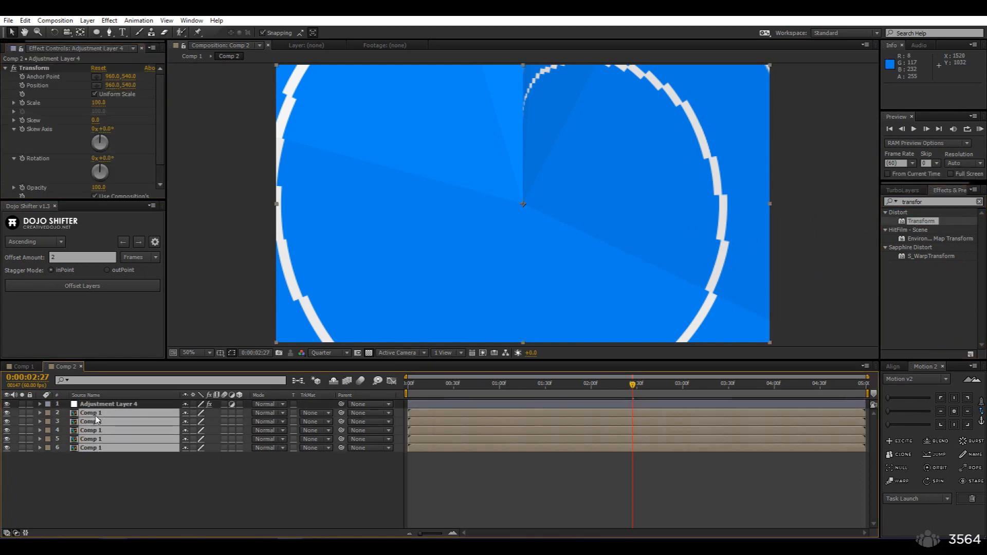
pyautogui.click(360, 422)
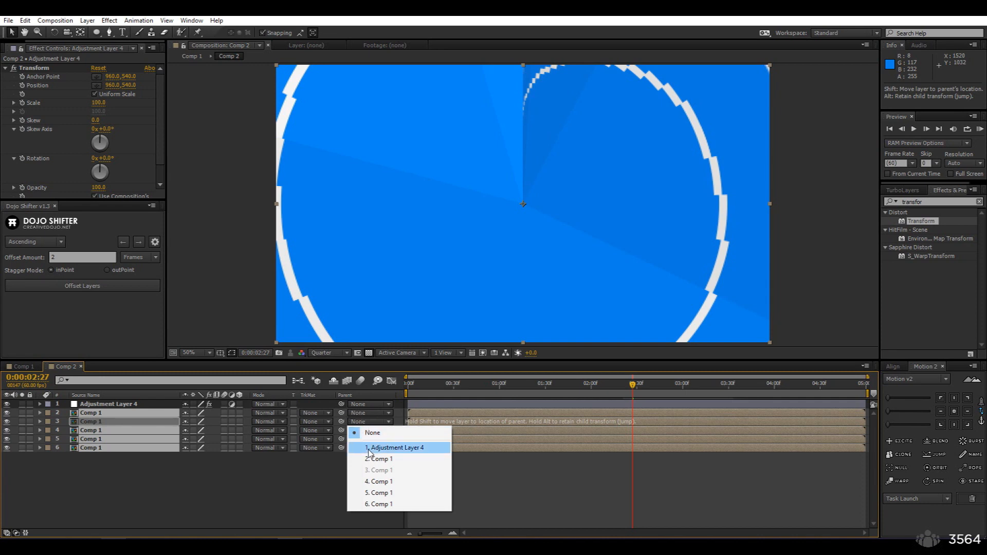
pyautogui.click(394, 451)
pyautogui.click(174, 491)
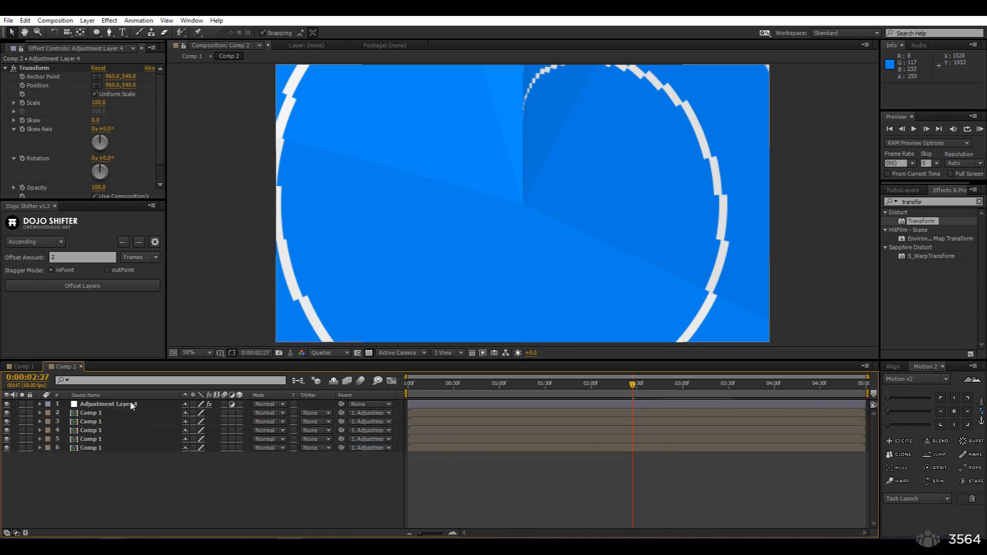
# Close the Dojo Shifter panel and try rotating the image with the adjustment layer's Transform effect
pyautogui.click(129, 404)
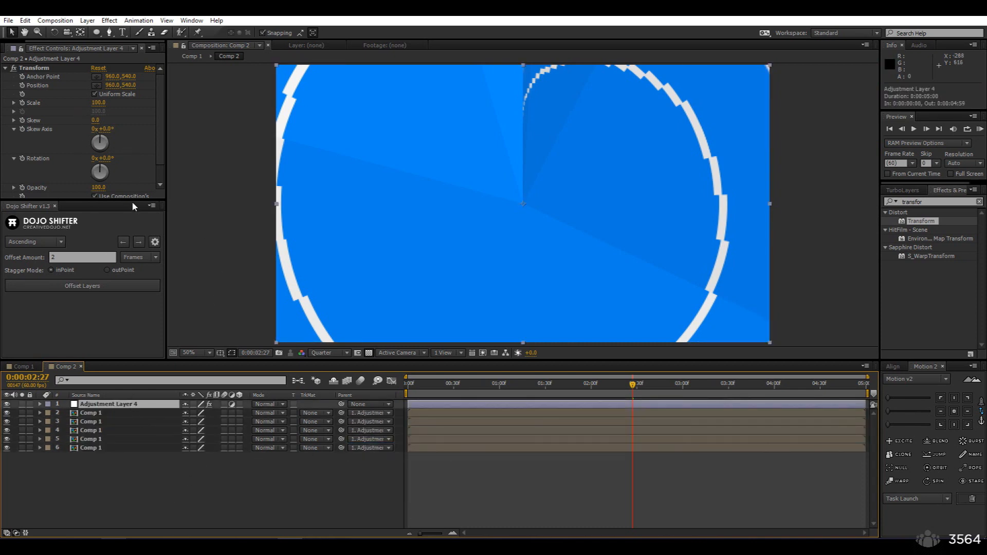
pyautogui.click(55, 207)
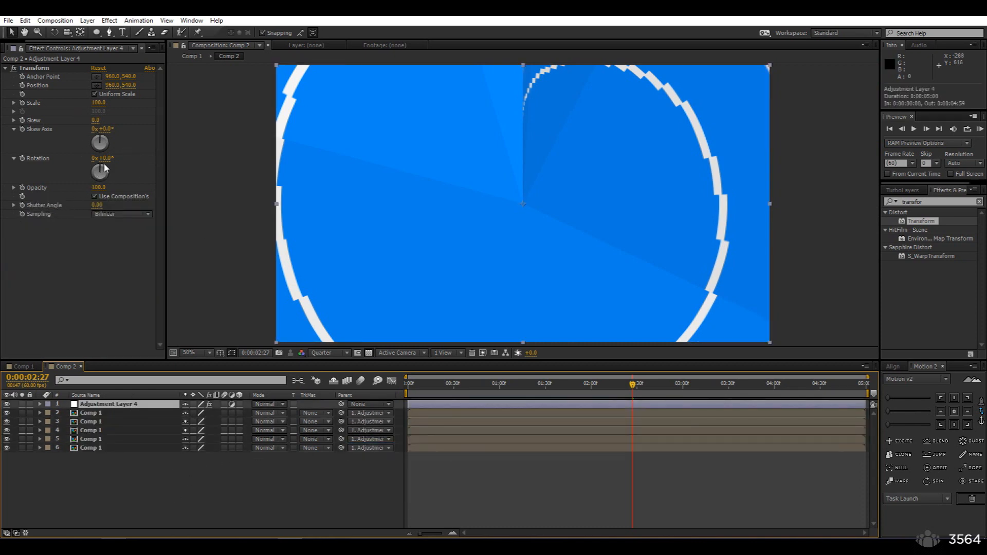
pyautogui.moveTo(107, 164); pyautogui.dragTo(910, 264)
pyautogui.hotkey('ctrl', 'z')
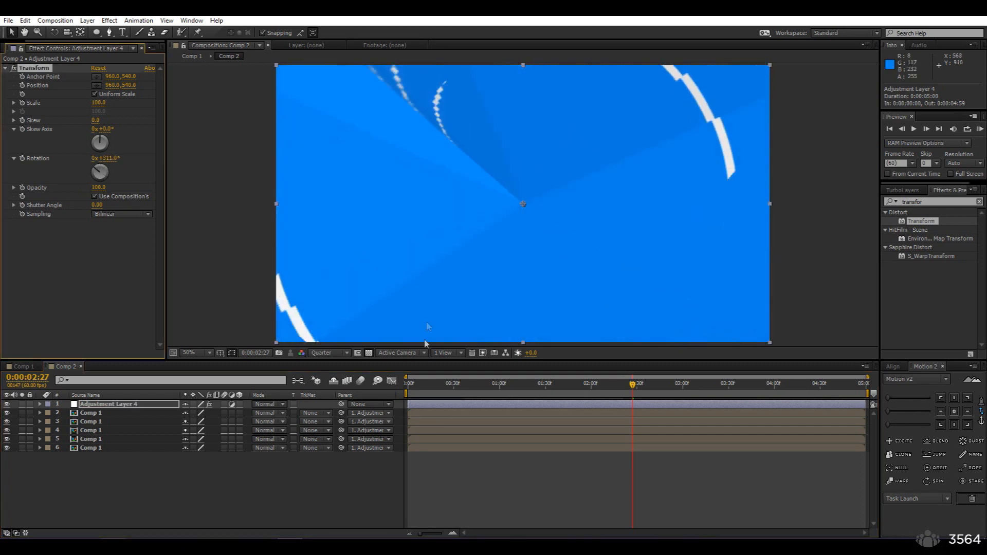
# Keyframe the Transform effect's rotation from the first frame to one full revolution at 0:00:04:00 and preview it
pyautogui.press('Home')
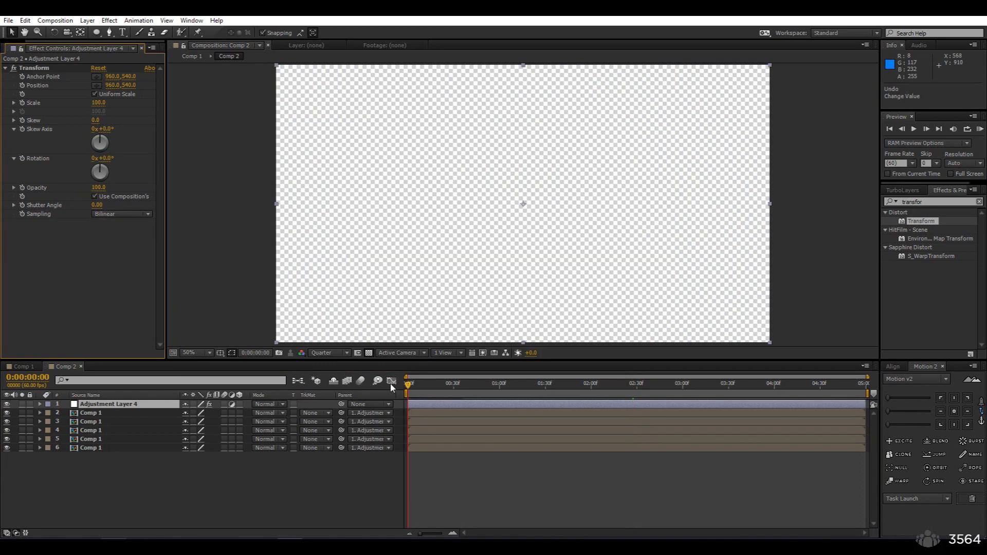
pyautogui.click(22, 158)
pyautogui.moveTo(480, 394); pyautogui.dragTo(845, 404)
pyautogui.moveTo(761, 399)
pyautogui.mouseDown()
pyautogui.moveTo(733, 399)
pyautogui.moveTo(772, 398)
pyautogui.mouseUp()
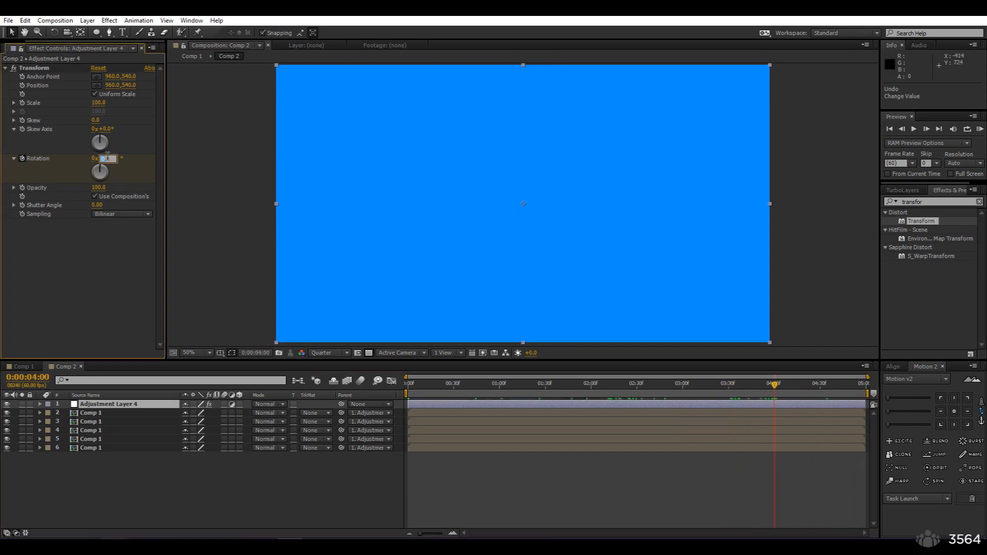
pyautogui.press('Return')
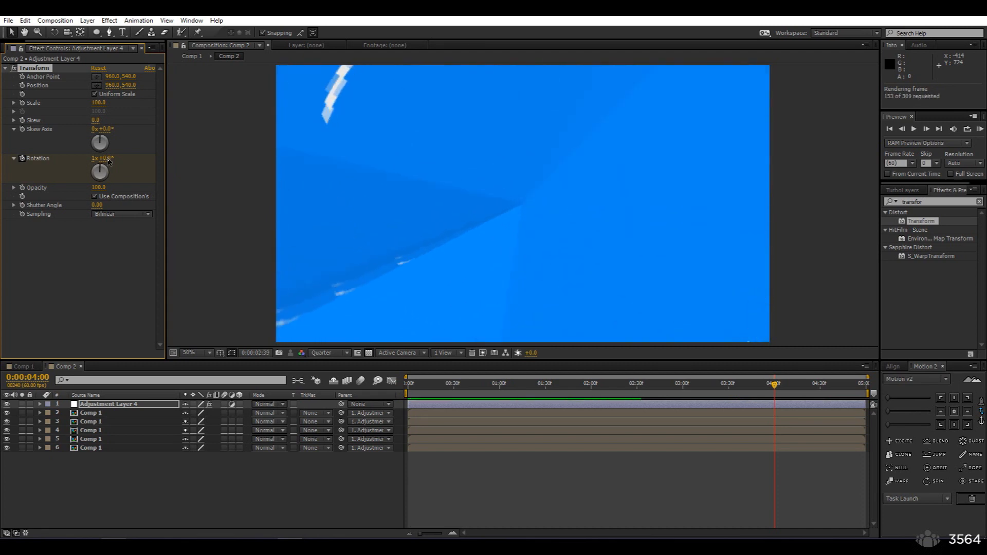
pyautogui.press('space')
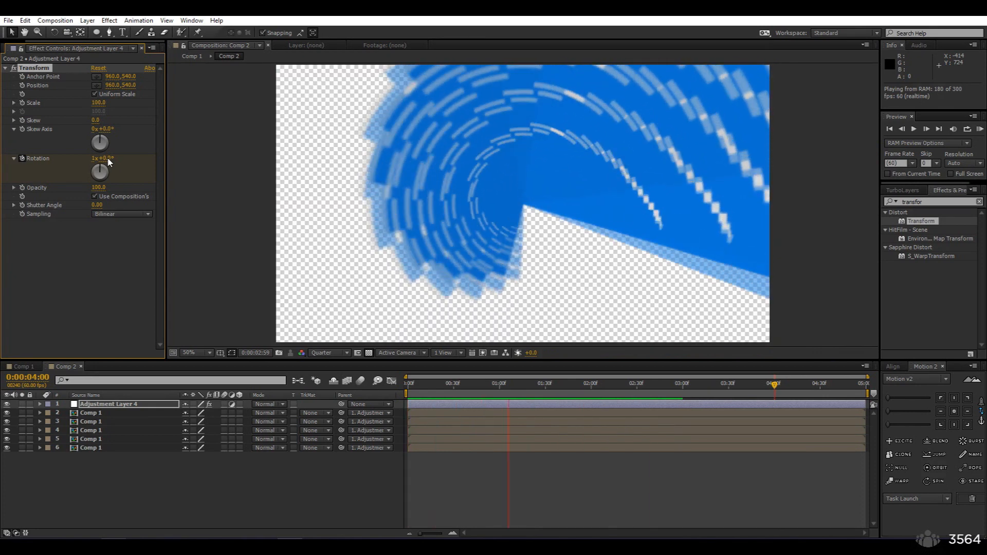
pyautogui.press('space')
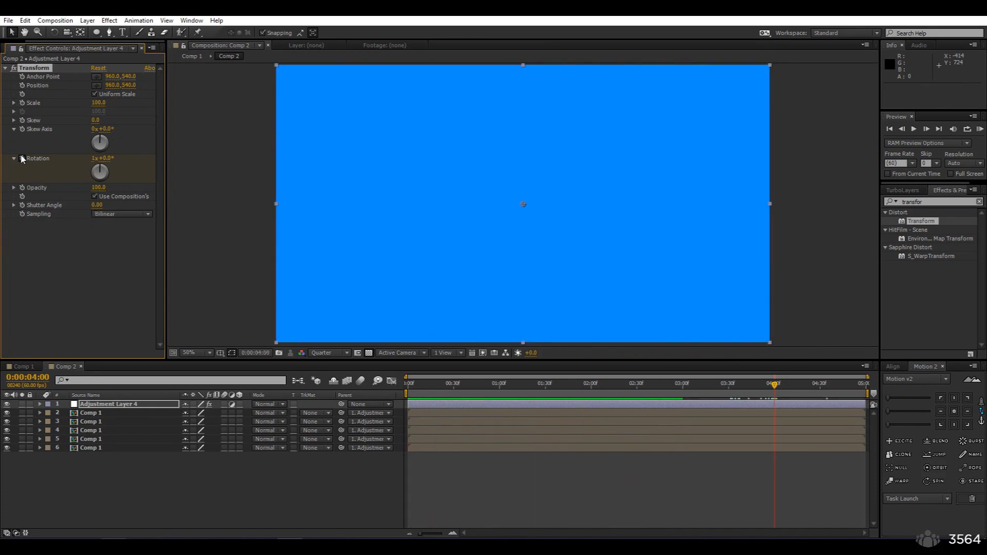
pyautogui.press('KP_0')
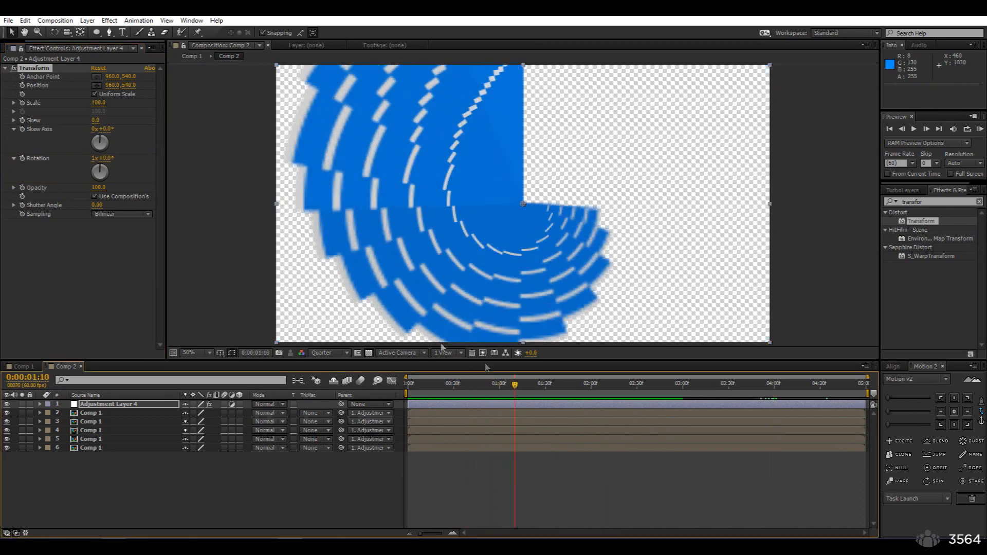
# Redo the rotation animation from the first frame, setting the rotation to 1x+180° at 0:00:03:29
pyautogui.moveTo(106, 176); pyautogui.dragTo(37, 188)
pyautogui.hotkey('ctrl', 'z')
pyautogui.click(411, 389)
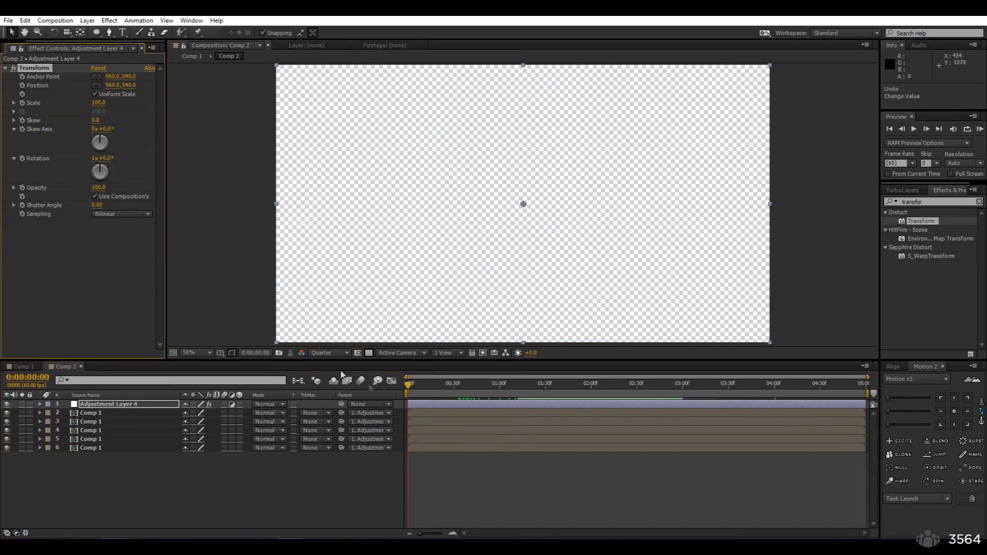
pyautogui.moveTo(431, 395); pyautogui.dragTo(727, 409)
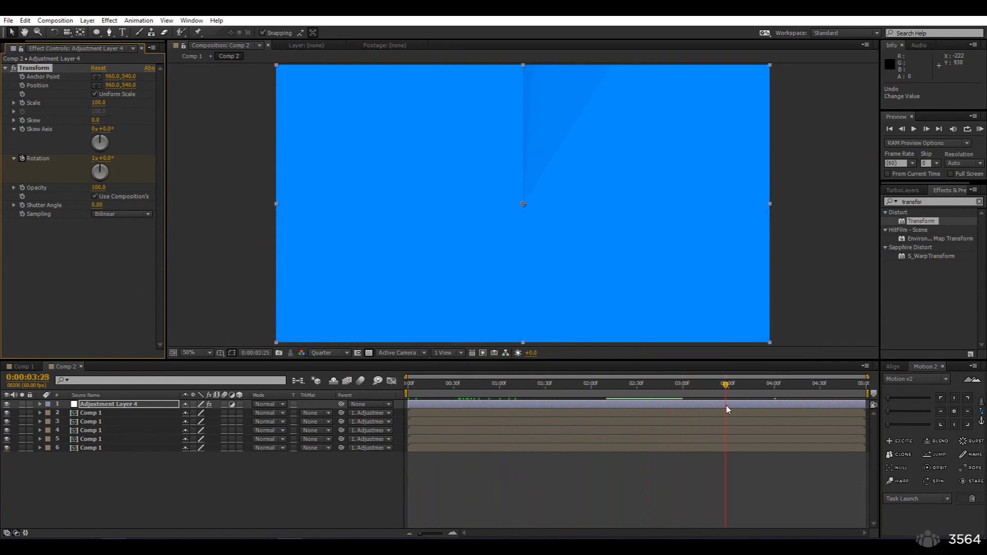
pyautogui.moveTo(114, 157); pyautogui.dragTo(374, 246)
pyautogui.hotkey('ctrl', 'z')
pyautogui.moveTo(106, 158); pyautogui.dragTo(153, 181)
pyautogui.click(106, 160)
pyautogui.write('180')
pyautogui.press('Return')
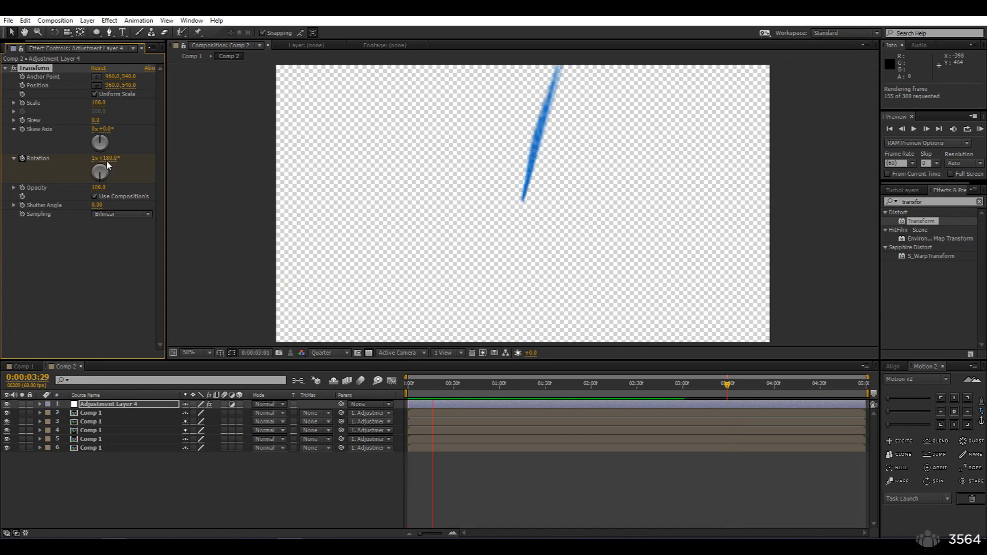
# Preview the animation with a 0x+180° end rotation, and change the rotation at 0:00:03:29 to -100°
pyautogui.click(328, 132)
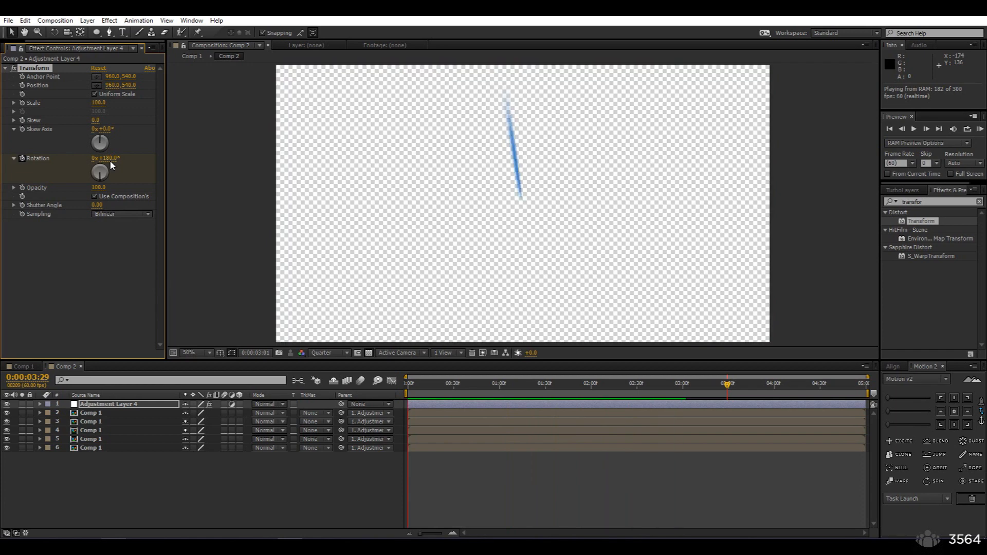
pyautogui.press('space')
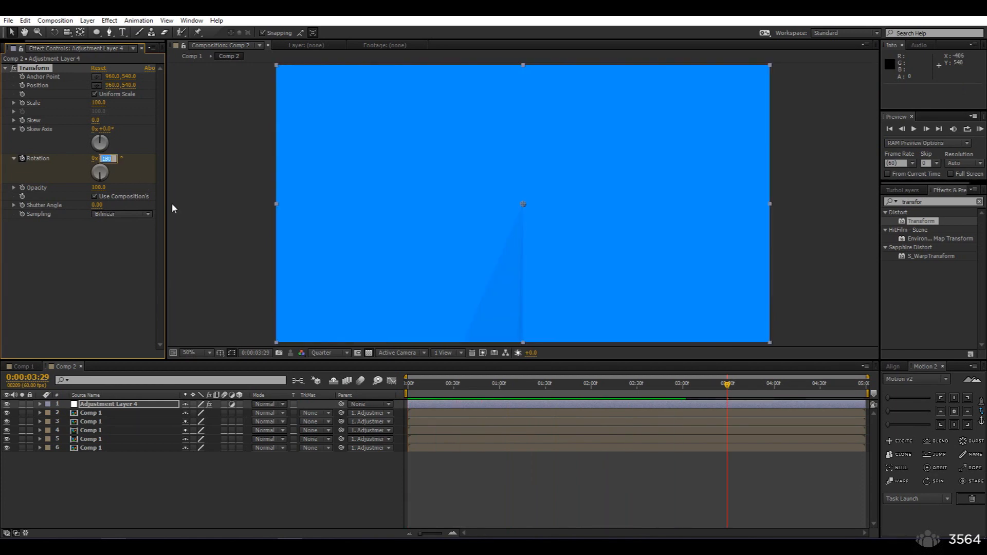
pyautogui.write('-100')
pyautogui.press('Return')
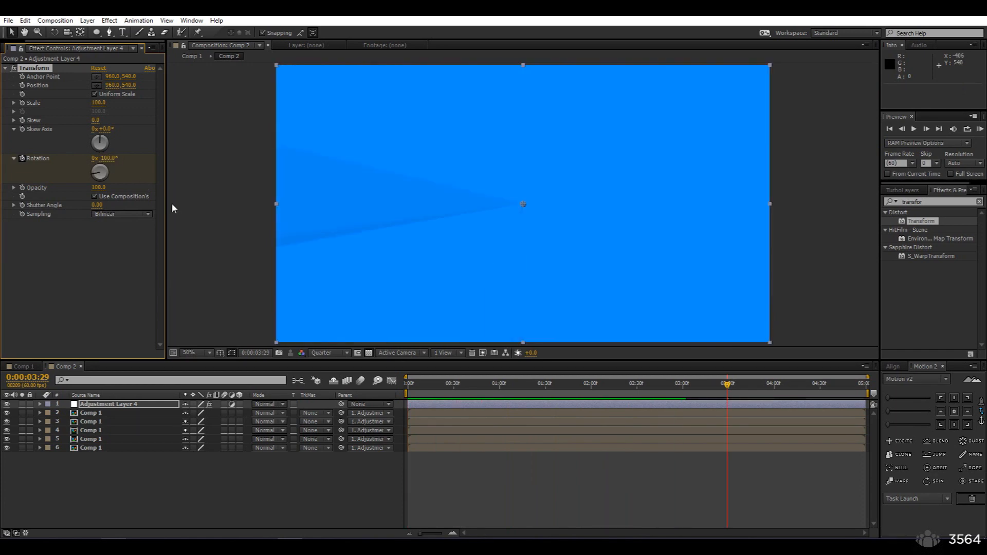
pyautogui.press('Return')
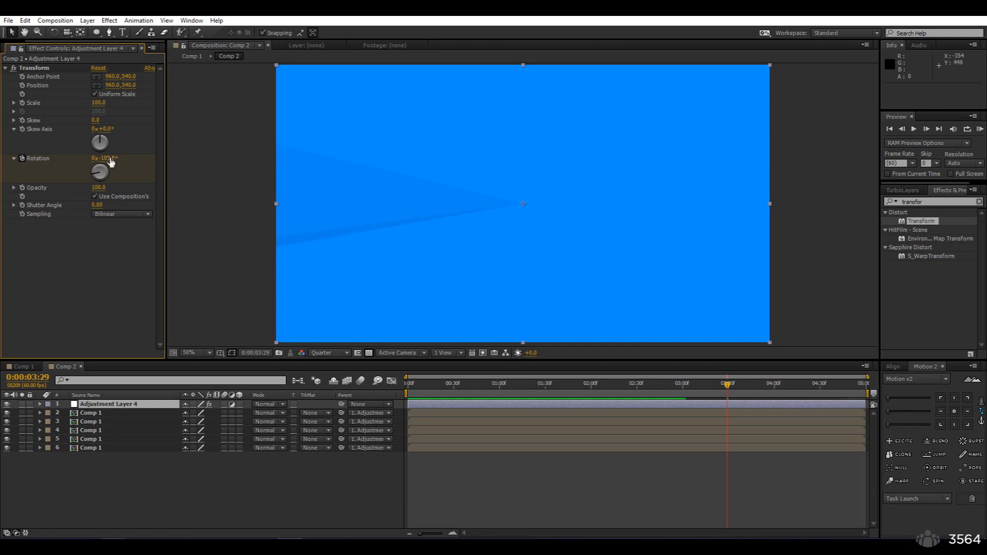
# Set the Transform effect's rotation at 0:00:03:29 to -90° and preview the spiral
pyautogui.click(110, 159)
pyautogui.write('-90')
pyautogui.press('Return')
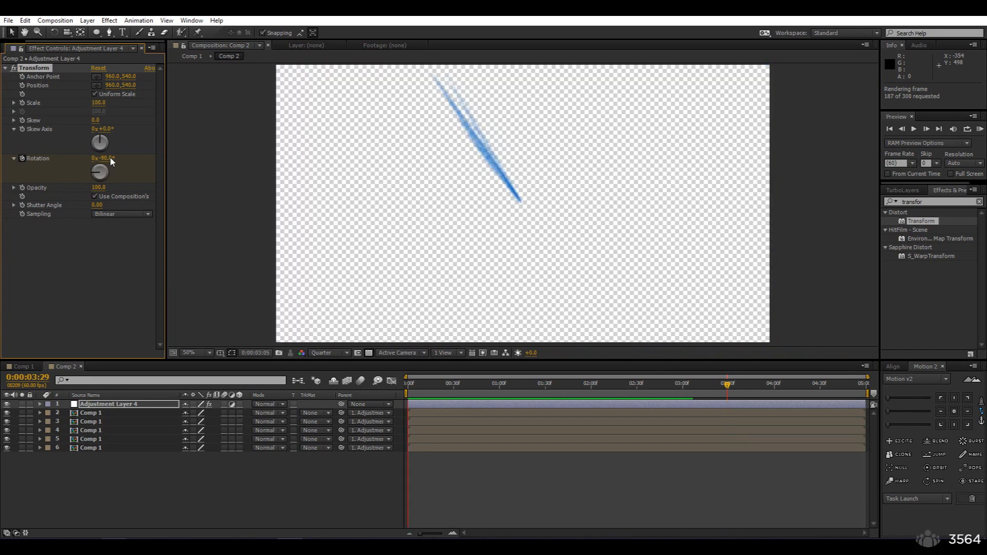
pyautogui.press('space')
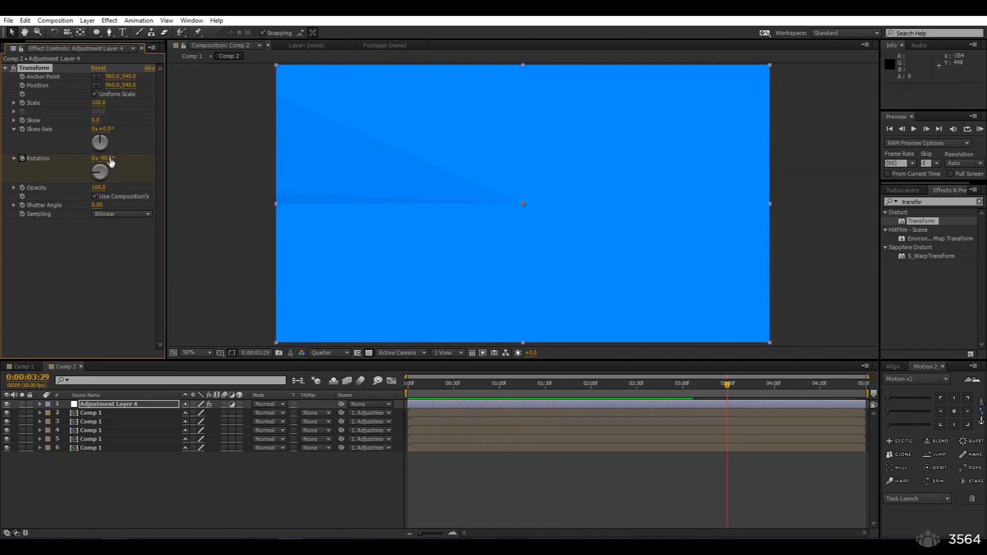
# Try a fresh Transform effect in place of the keyframed one at 0:00:01:59, and delete the adjustment layer
pyautogui.press('Delete')
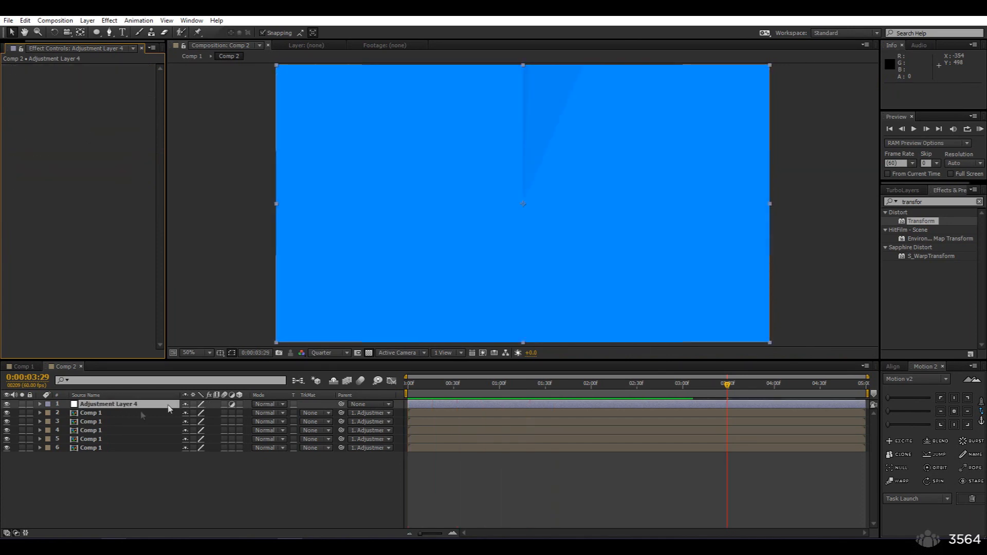
pyautogui.moveTo(518, 393); pyautogui.dragTo(590, 393)
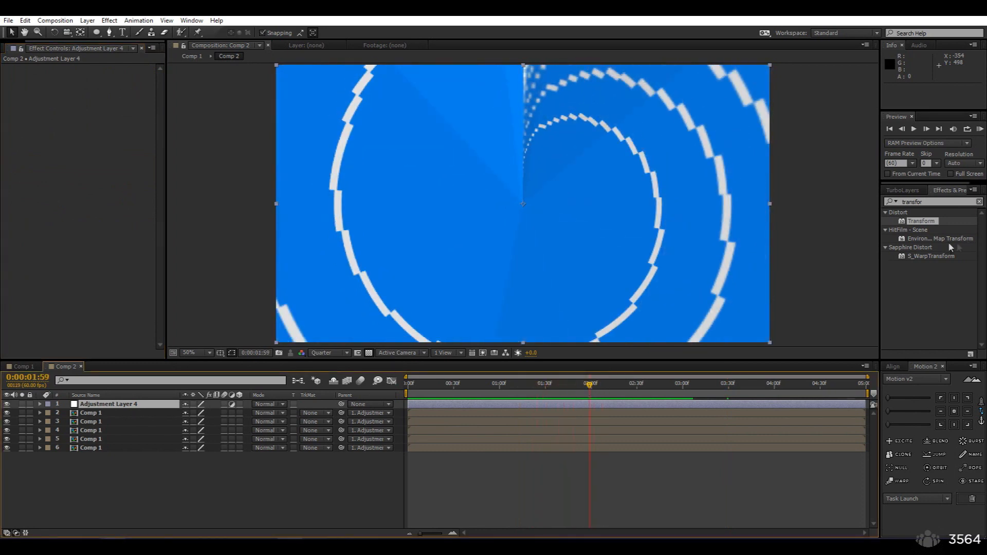
pyautogui.doubleClick(923, 222)
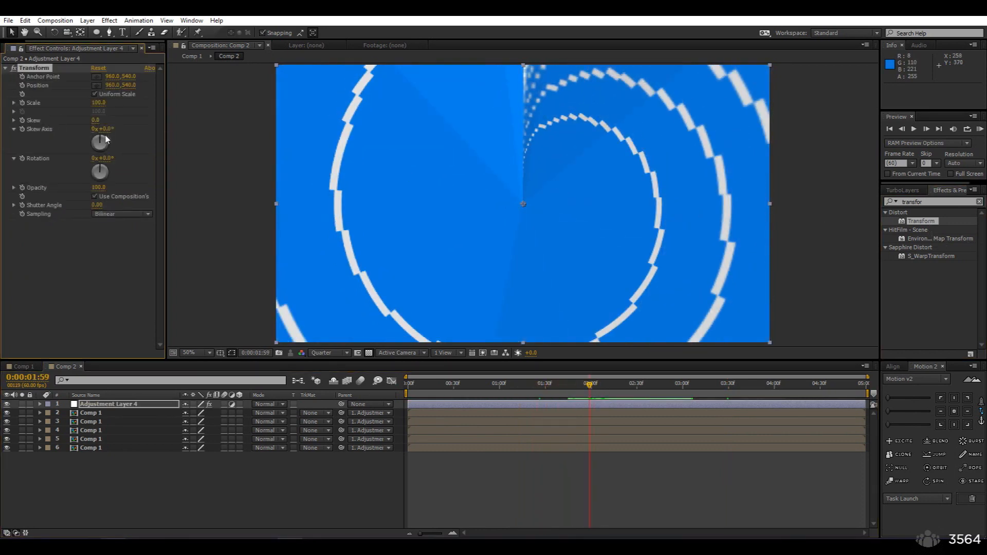
pyautogui.moveTo(98, 158); pyautogui.dragTo(195, 158)
pyautogui.press('Delete')
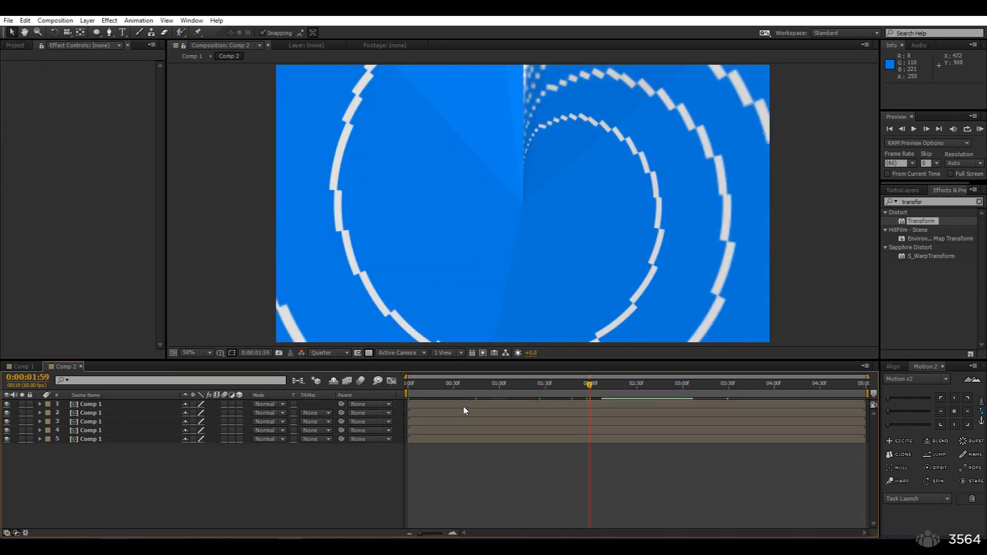
# Inspect the opening frames of the spiral inside Comp 1 and return to Comp 2 with the project items shown
pyautogui.press('KP_0')
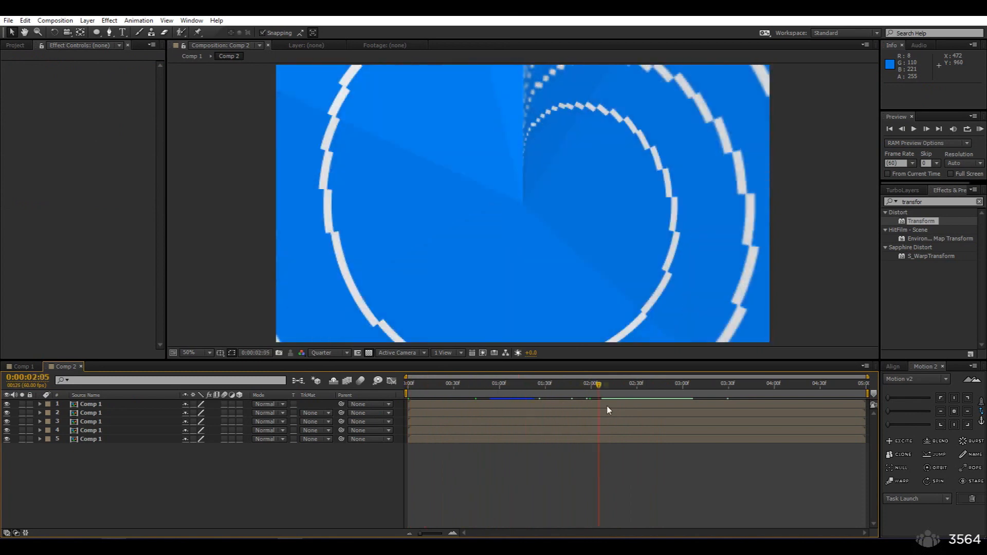
pyautogui.doubleClick(72, 440)
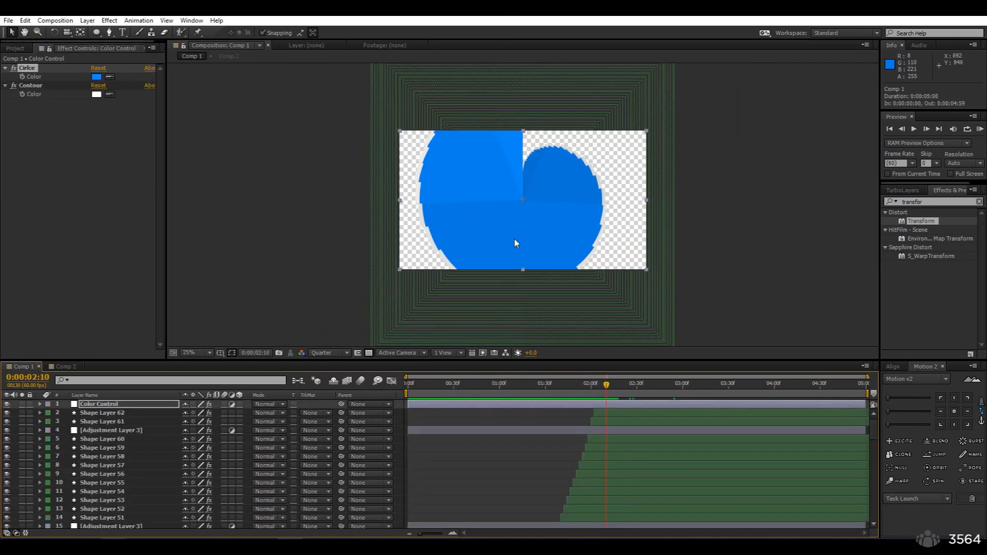
pyautogui.click(405, 387)
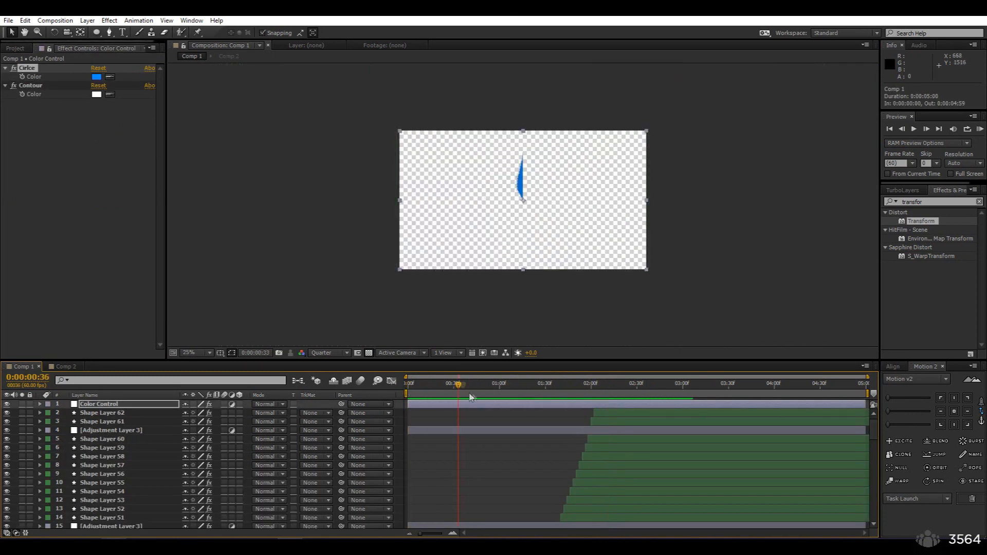
pyautogui.moveTo(470, 394); pyautogui.dragTo(305, 392)
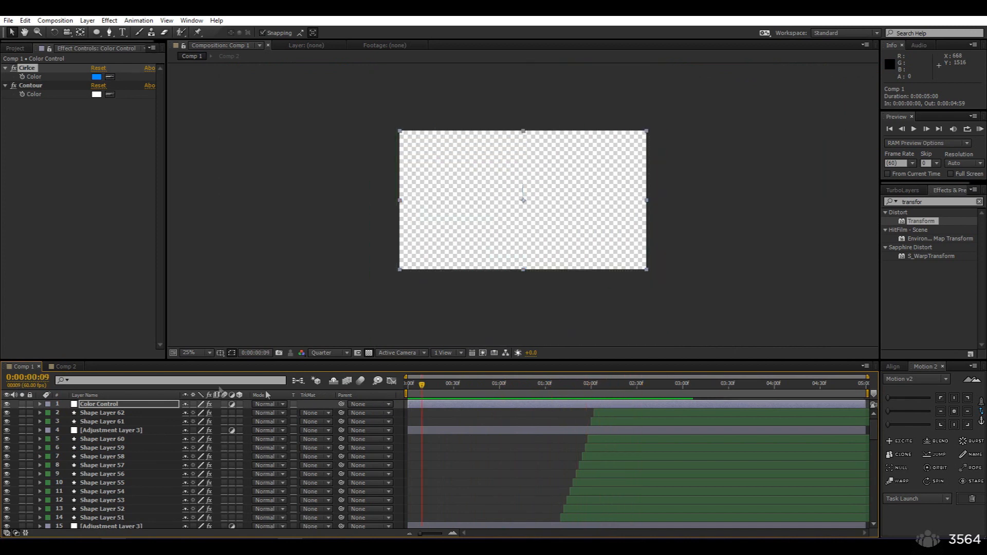
pyautogui.click(64, 366)
pyautogui.click(15, 45)
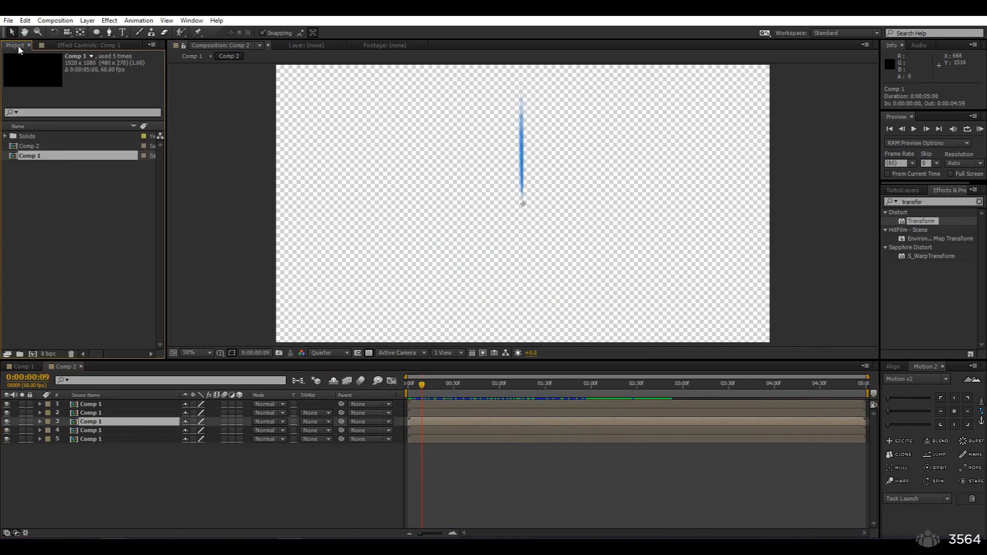
# Examine the spiral's motion in Comp 2 between about 0:00:01:32 and 0:00:02:14 at different zoom levels
pyautogui.moveTo(447, 383); pyautogui.dragTo(560, 396)
pyautogui.scroll(-2, 513, 218)
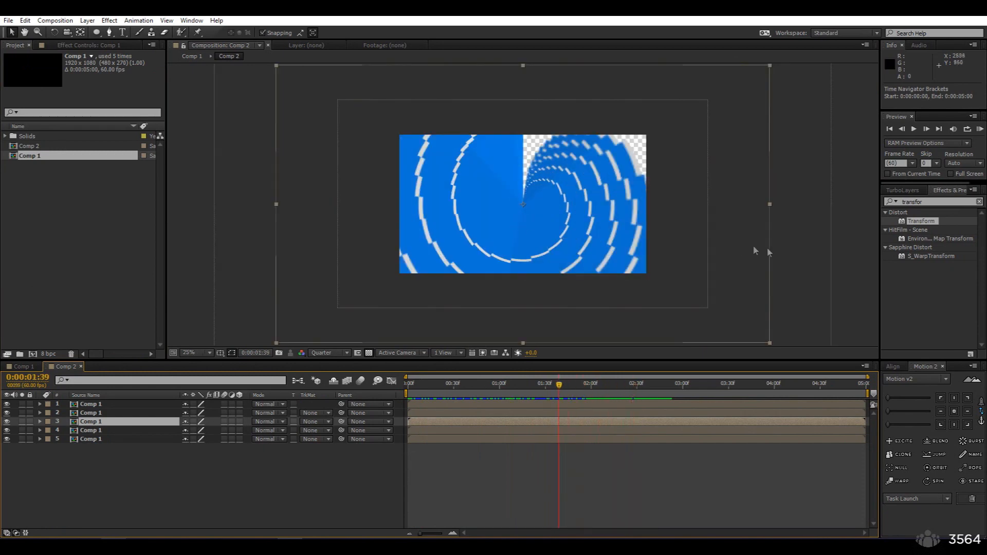
pyautogui.click(627, 286)
pyautogui.moveTo(446, 385); pyautogui.dragTo(548, 404)
pyautogui.rightClick(160, 488)
pyautogui.moveTo(194, 384)
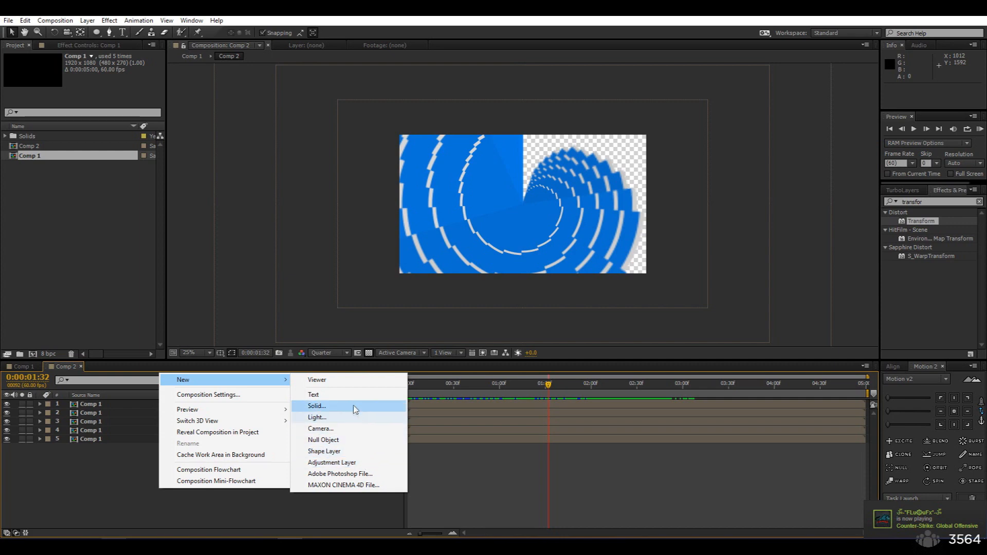
pyautogui.click(576, 431)
pyautogui.click(612, 385)
pyautogui.press('.')
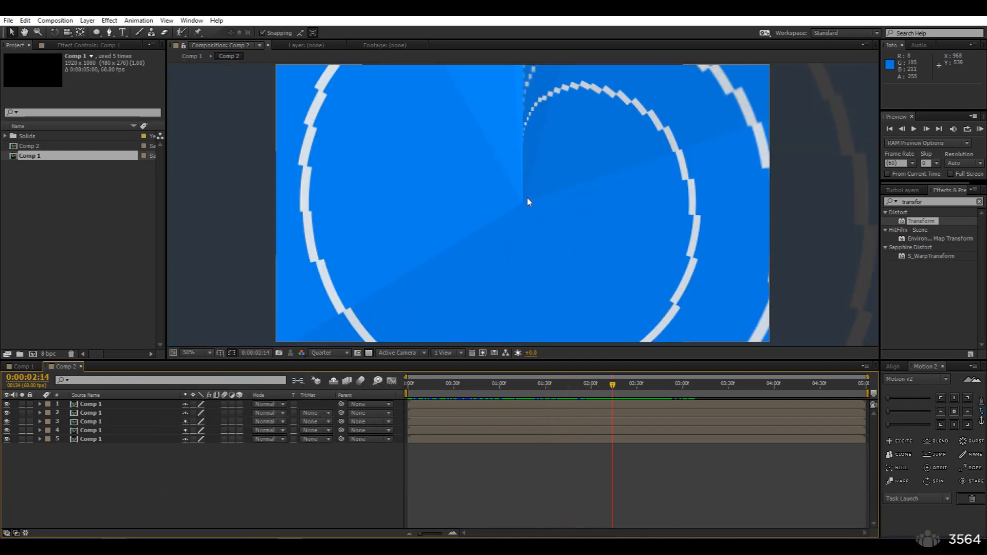
# Add a shape layer at 0:00:02:59, draw a central ellipse about 354 × 264 px, and centre its anchor point
pyautogui.moveTo(615, 399); pyautogui.dragTo(685, 413)
pyautogui.rightClick(260, 502)
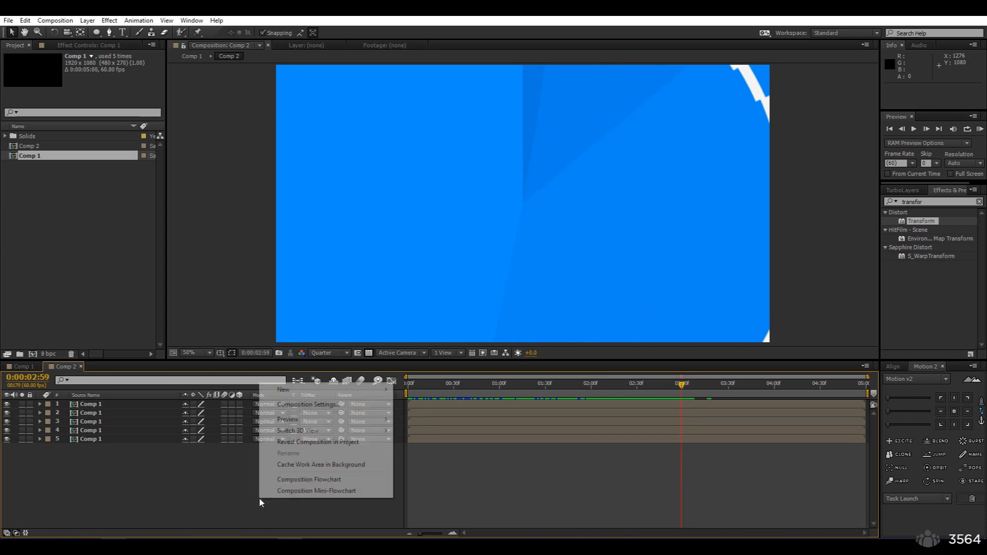
pyautogui.moveTo(300, 389)
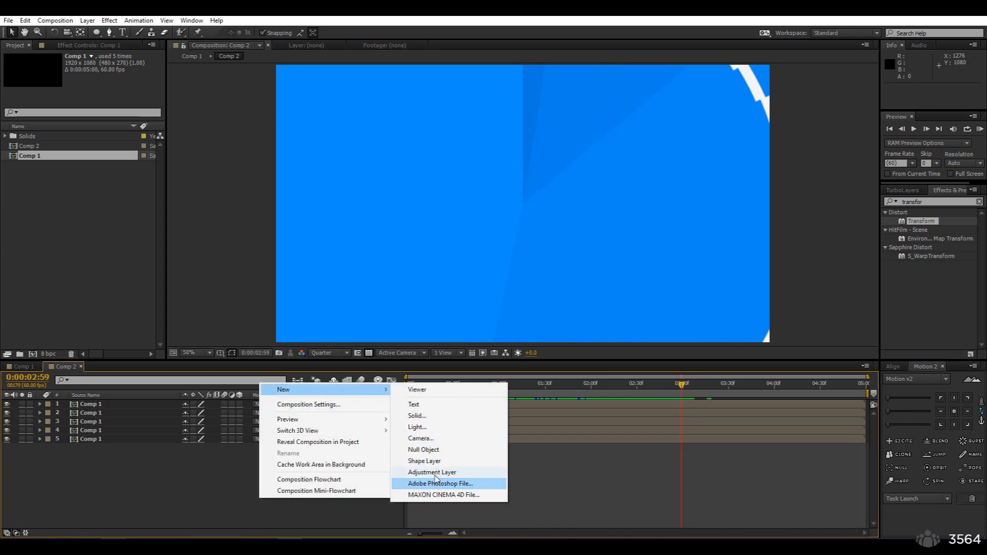
pyautogui.click(446, 462)
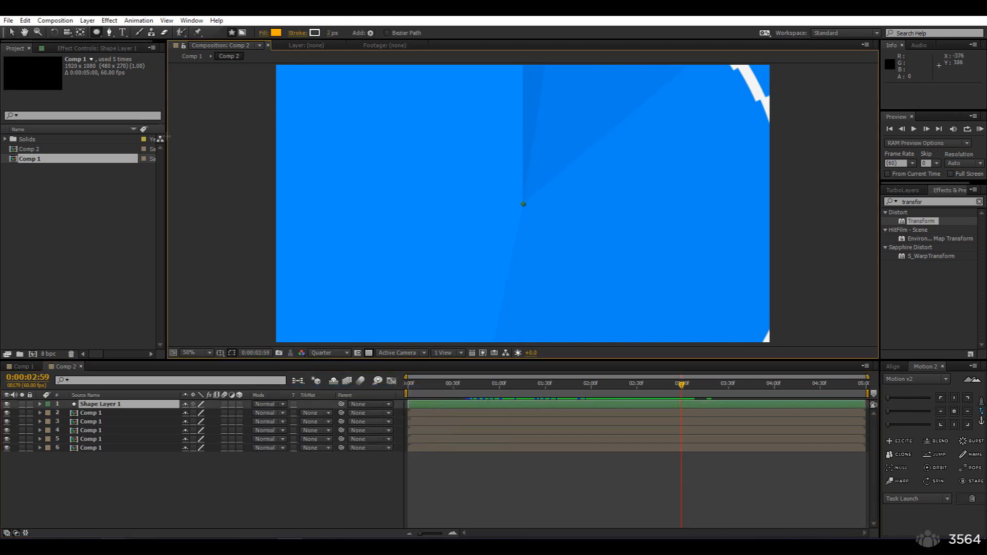
pyautogui.moveTo(472, 164); pyautogui.dragTo(565, 233)
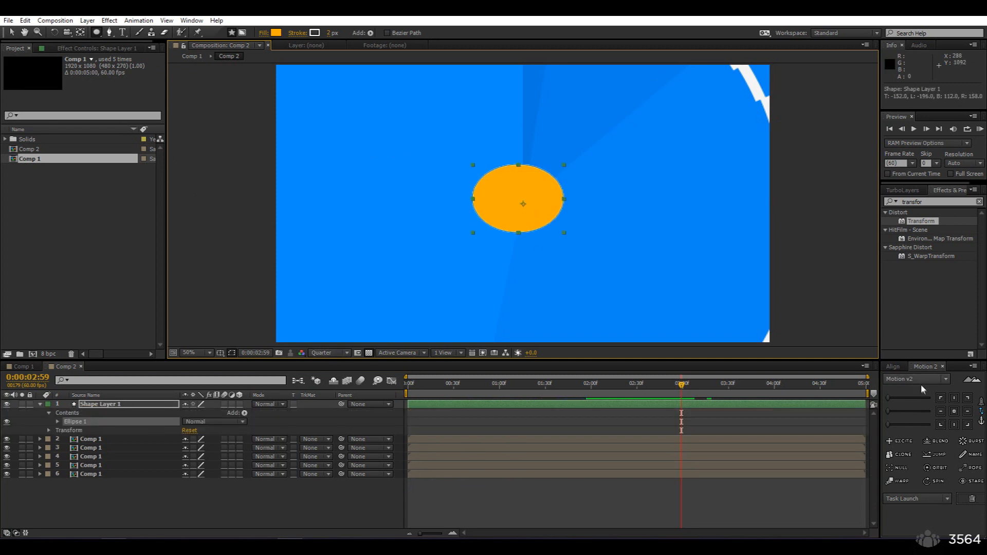
pyautogui.click(955, 413)
# Set the ellipse path's size to 200 × 200
pyautogui.click(57, 422)
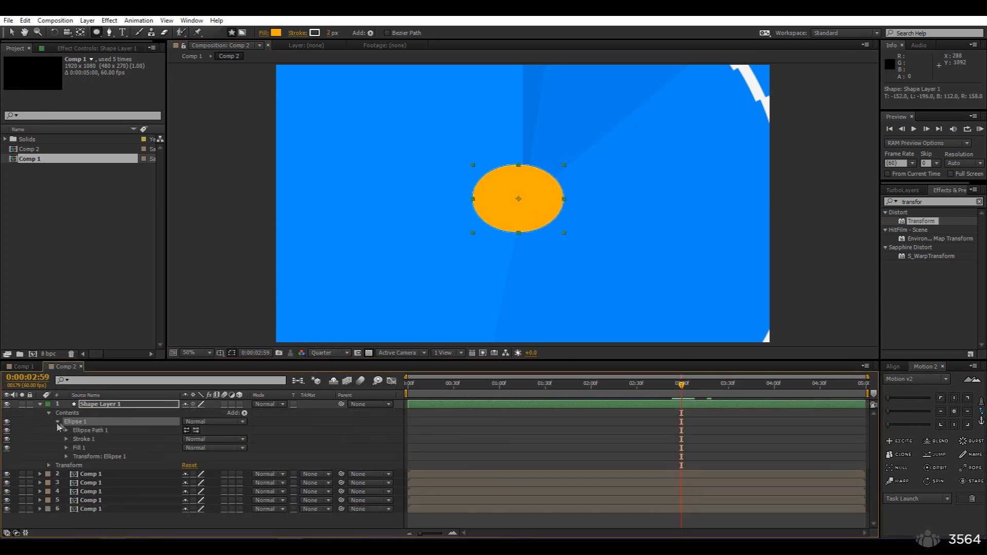
pyautogui.click(67, 431)
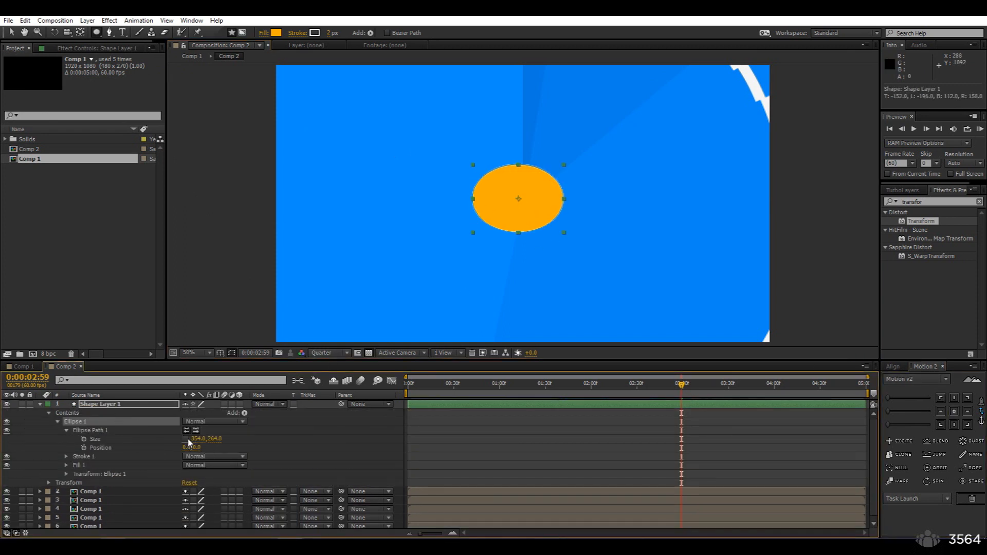
pyautogui.write('200')
pyautogui.press('Return')
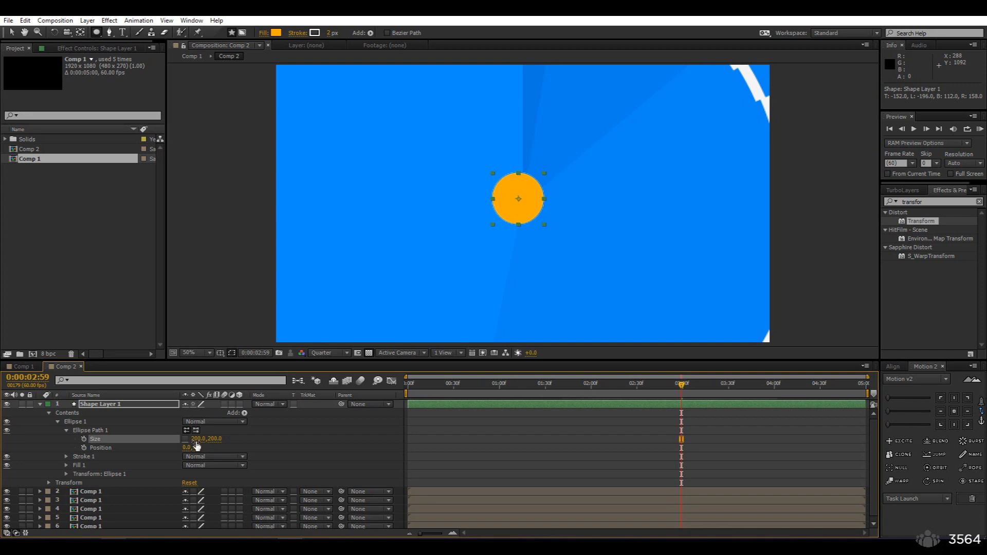
# Reduce the ellipse path's size to 0 × 0 and keyframe it at 0:00:02:00
pyautogui.write('0')
pyautogui.press('Return')
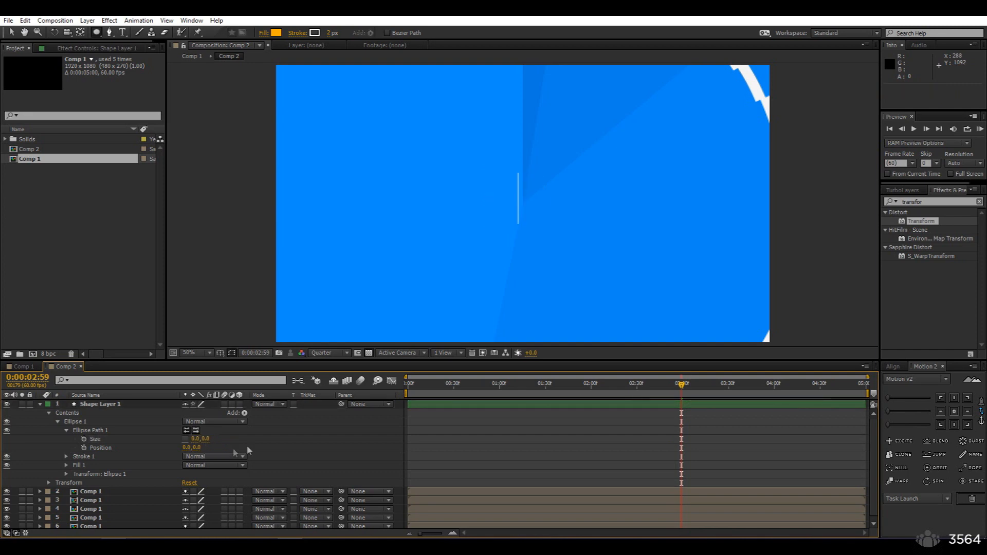
pyautogui.moveTo(641, 390); pyautogui.dragTo(592, 390)
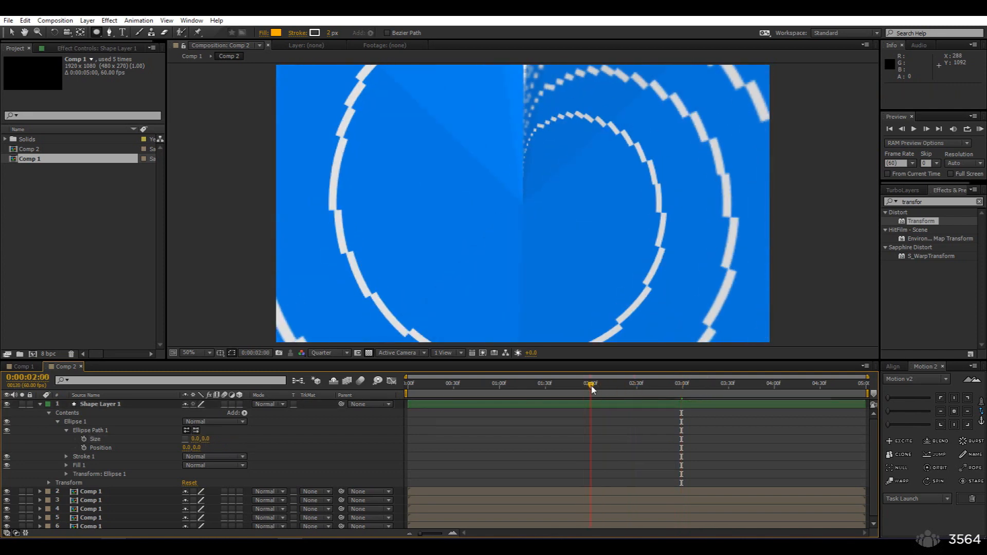
pyautogui.click(84, 439)
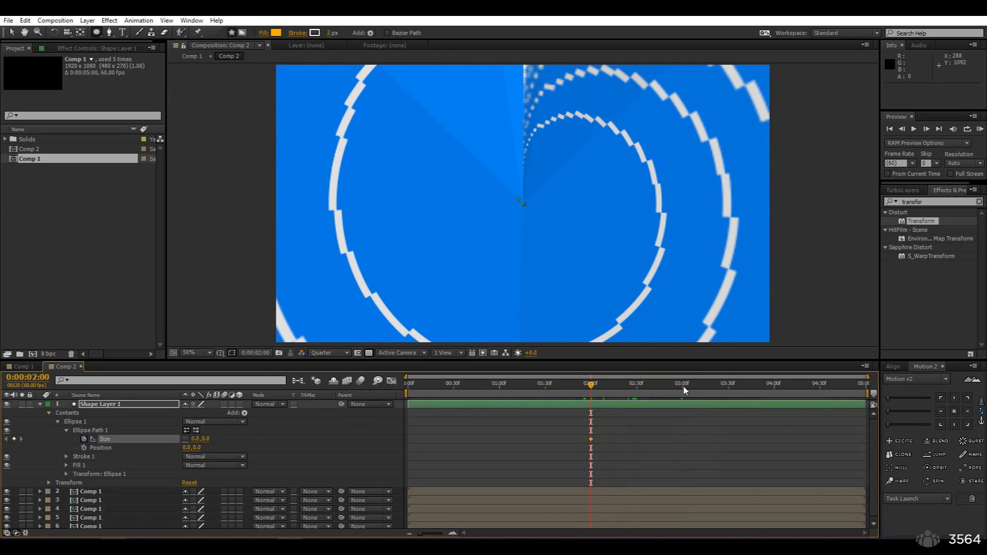
# Set the ellipse path's size to 2227 × 2227 at 0:00:03:00 and ease both size keyframes with Motion v2
pyautogui.click(684, 390)
pyautogui.click(434, 473)
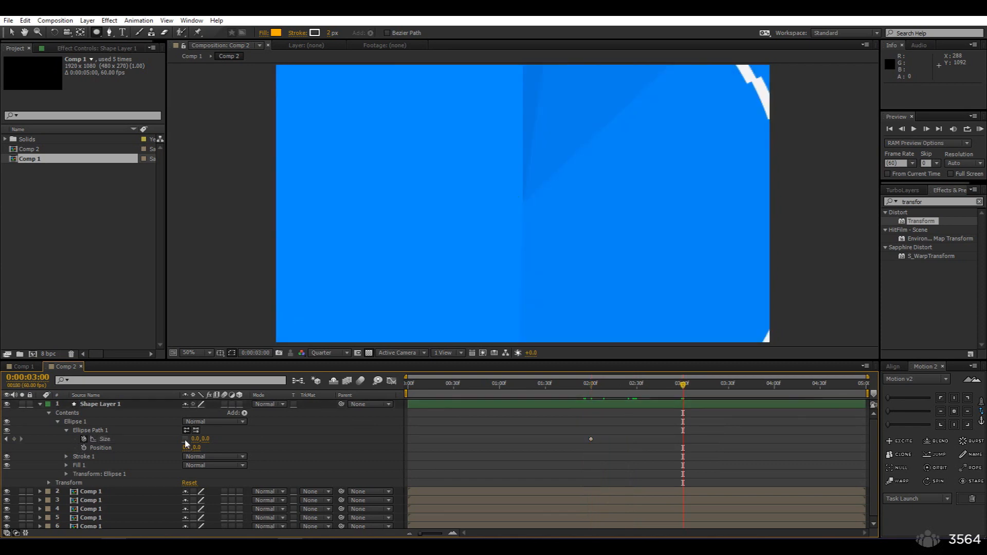
pyautogui.moveTo(194, 442); pyautogui.dragTo(414, 364)
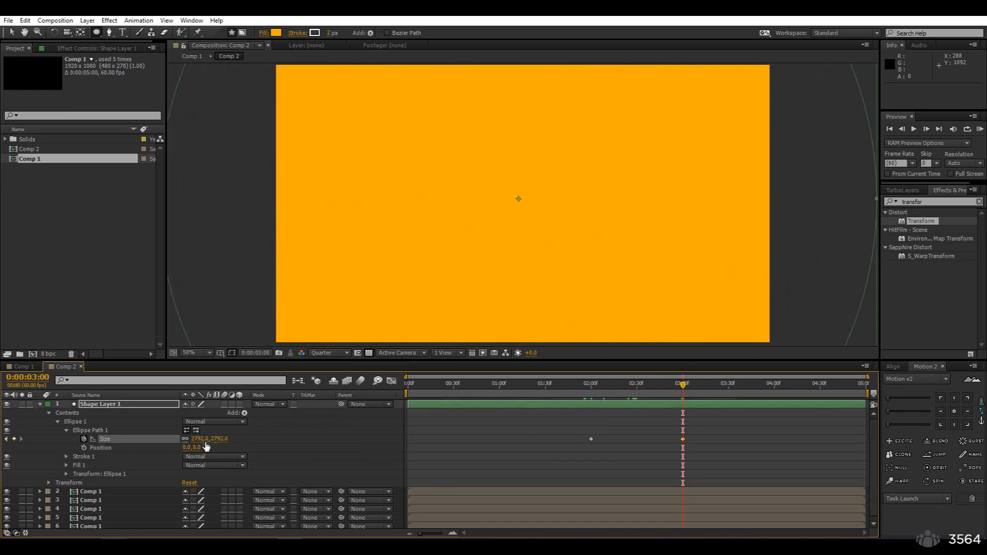
pyautogui.moveTo(189, 440); pyautogui.dragTo(144, 447)
pyautogui.moveTo(549, 430); pyautogui.dragTo(743, 450)
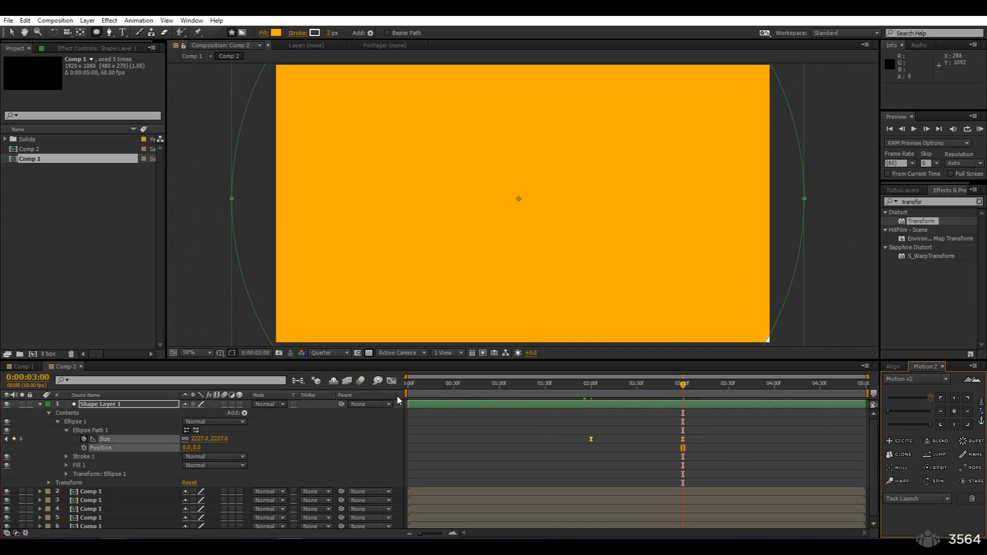
# Preview a work area starting just before the first size keyframe, and soften the size keyframes' easing with Motion v2
pyautogui.moveTo(406, 393); pyautogui.dragTo(578, 394)
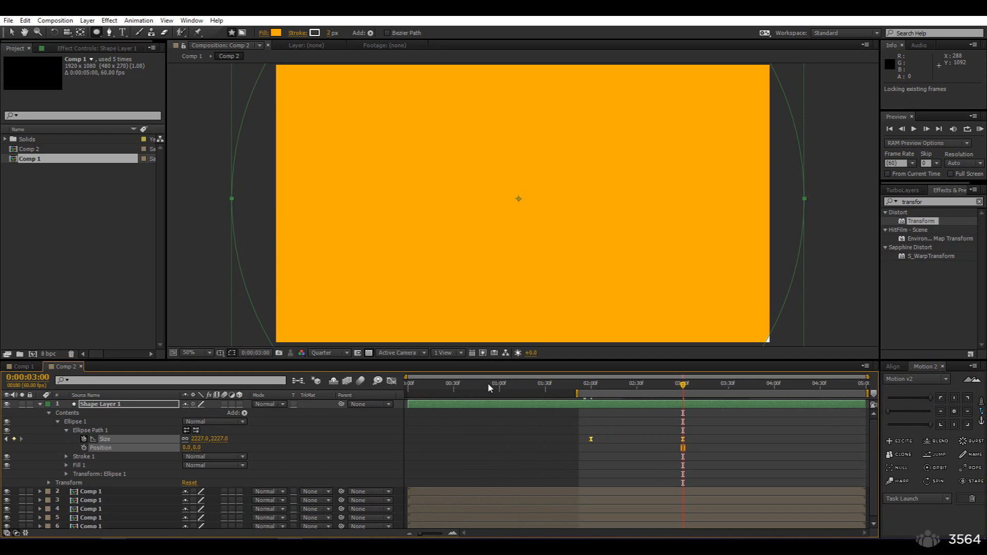
pyautogui.press('KP_0')
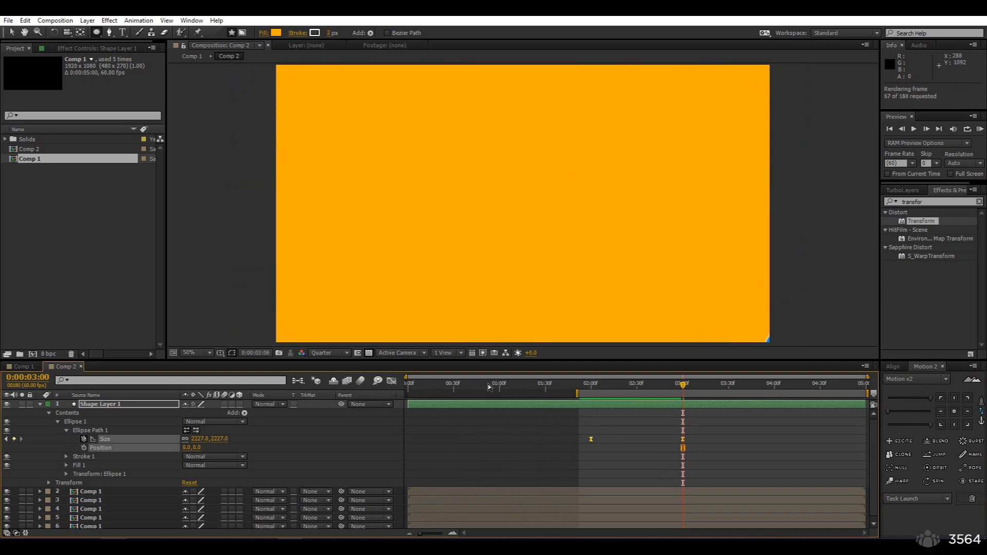
pyautogui.press('space')
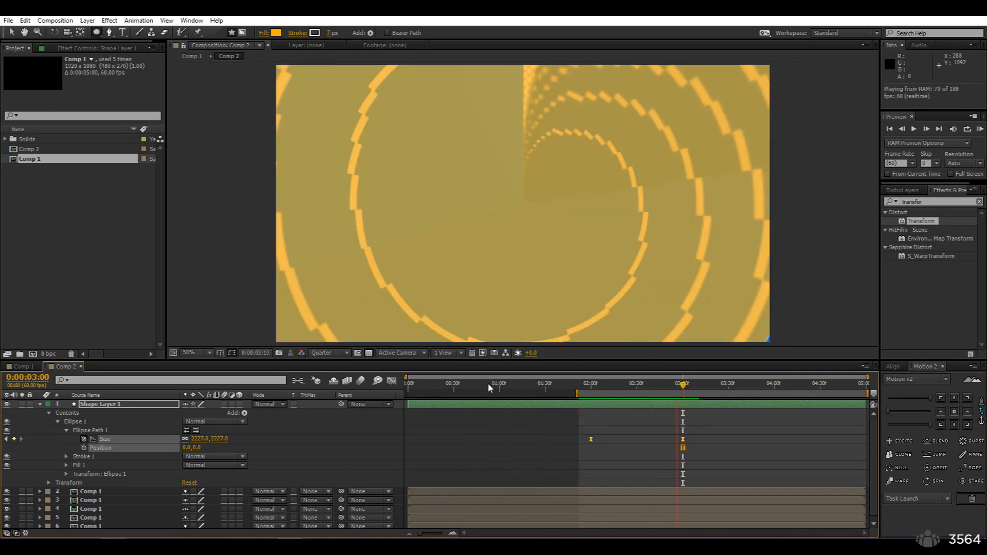
pyautogui.moveTo(928, 399); pyautogui.dragTo(910, 398)
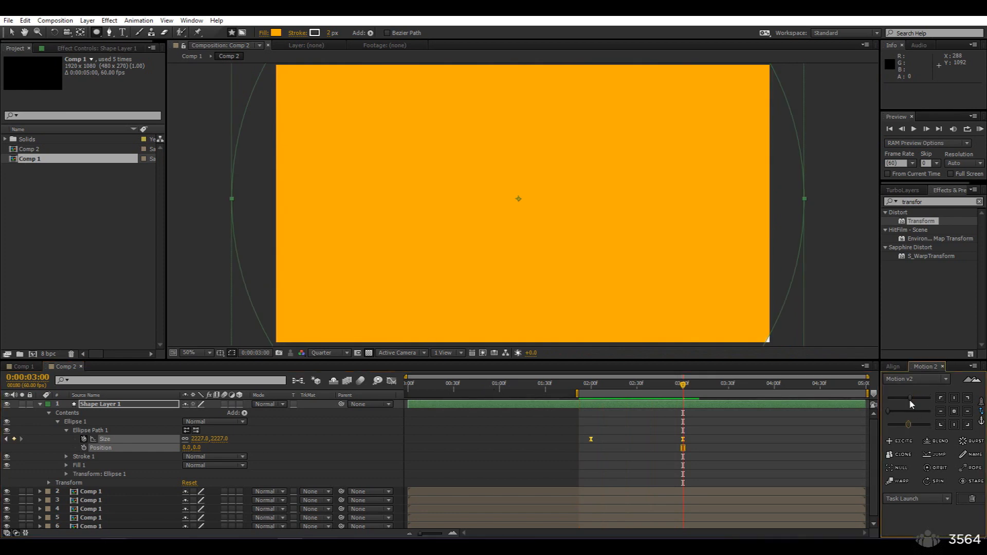
pyautogui.click(605, 384)
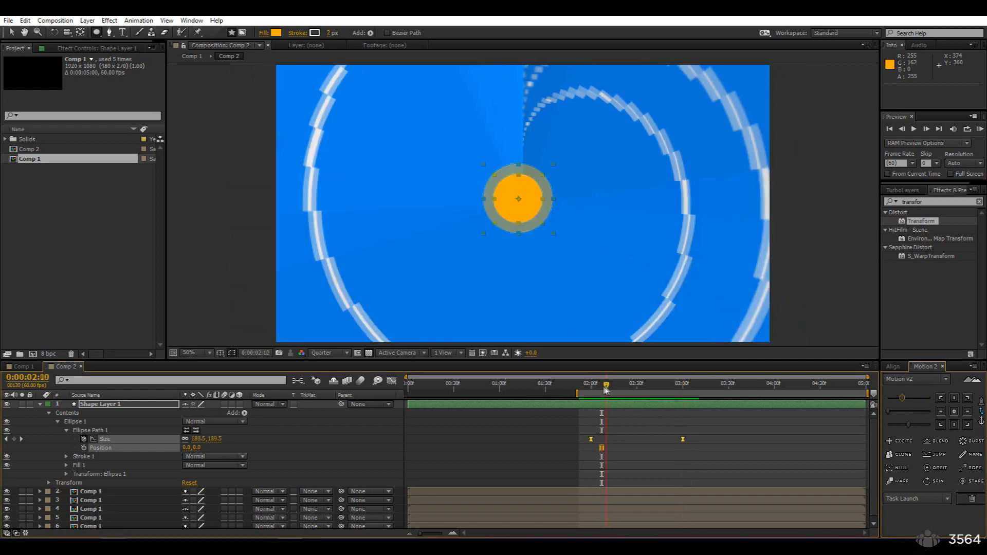
# Try a light blue 57A9FF fill on the ellipse and preview the transition
pyautogui.click(277, 32)
pyautogui.click(225, 82)
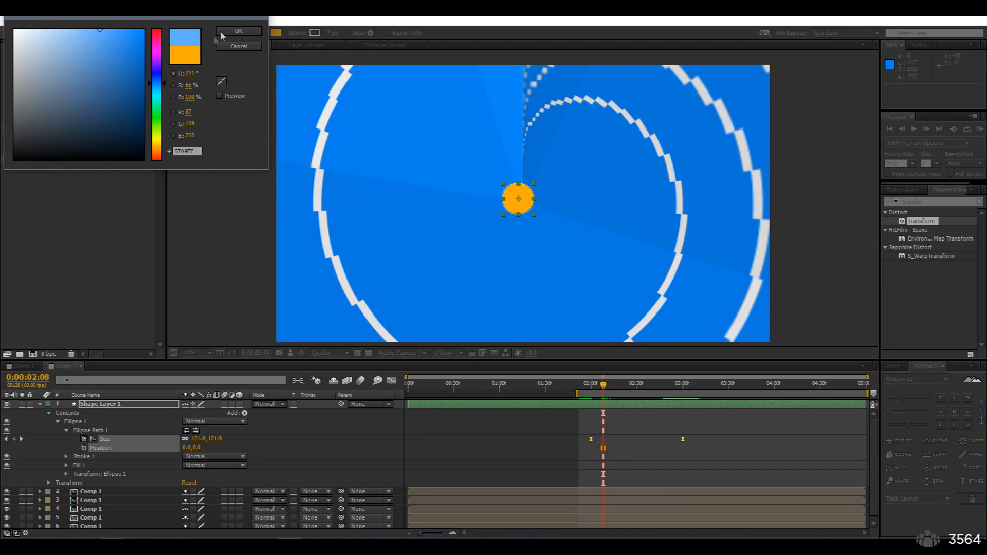
pyautogui.click(239, 31)
pyautogui.press(',')
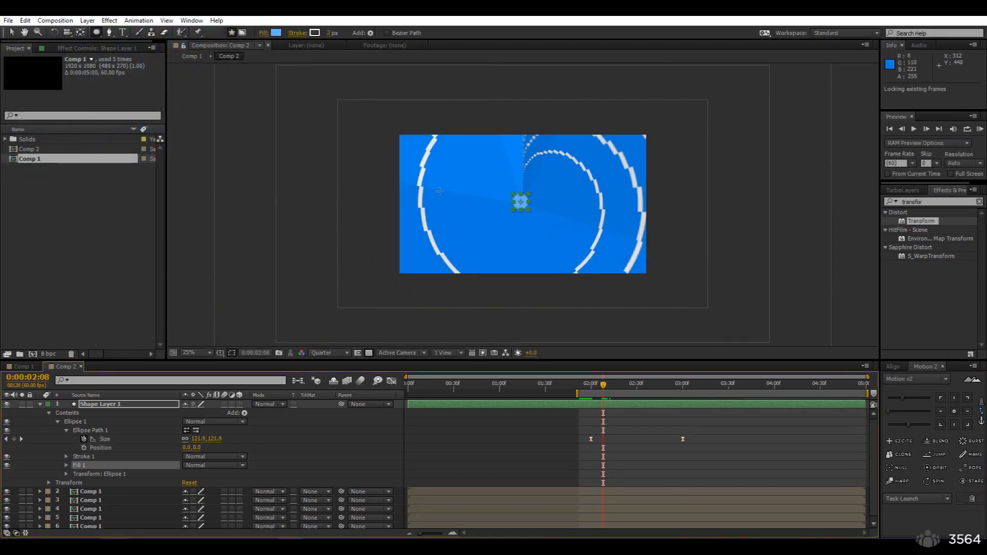
pyautogui.press('KP_0')
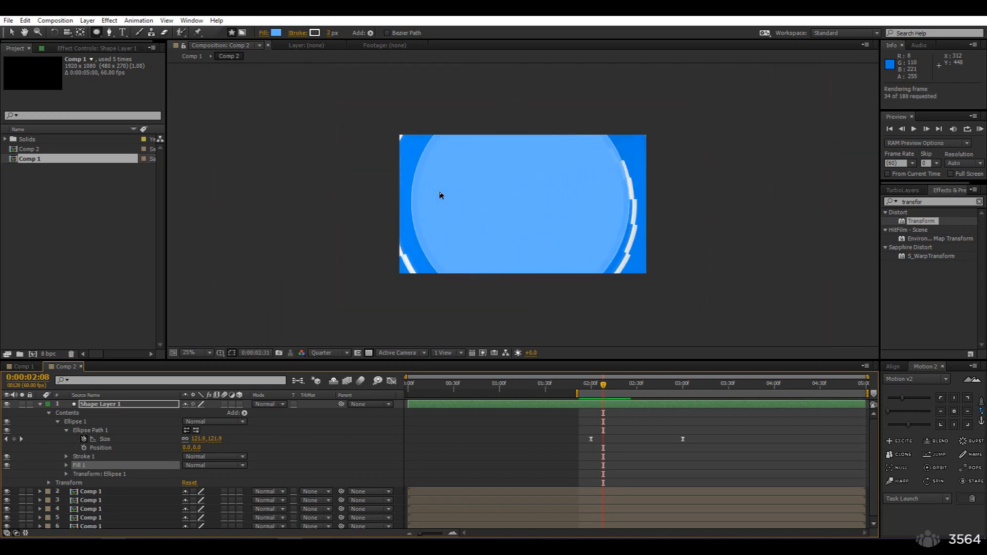
pyautogui.press('space')
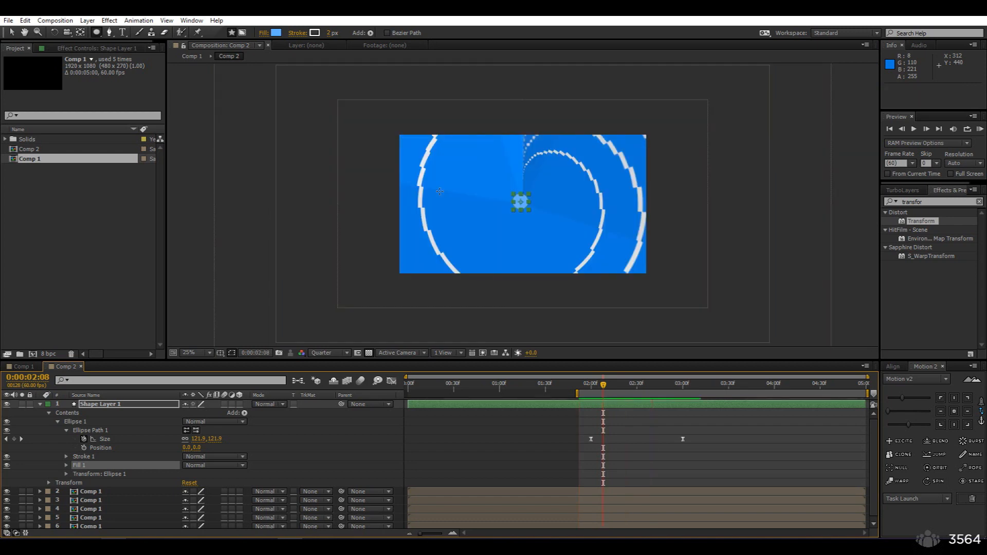
# Change the ellipse's fill to a near-white blue tint, about RGB 235, 245, 255
pyautogui.press('.')
pyautogui.moveTo(604, 385); pyautogui.dragTo(624, 385)
pyautogui.click(278, 34)
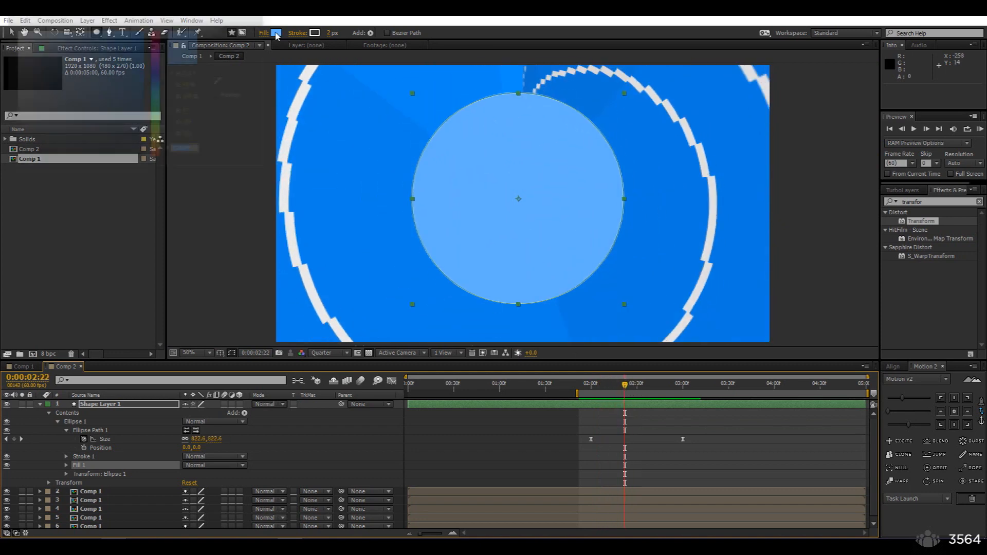
pyautogui.click(28, 32)
pyautogui.click(237, 34)
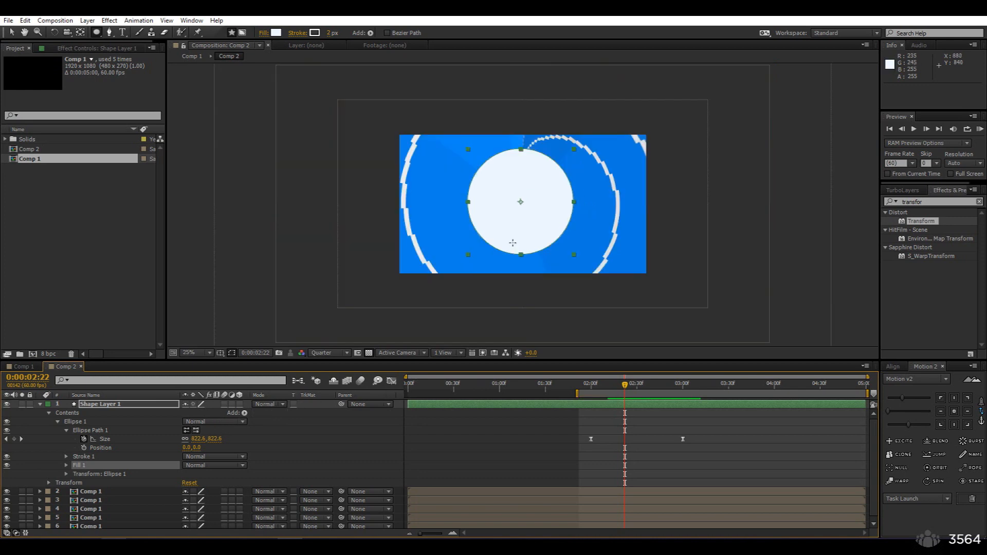
# Preview the near-white circle growing over the spiral, and readjust the easing of both size keyframes with Motion v2
pyautogui.moveTo(605, 387)
pyautogui.mouseDown()
pyautogui.moveTo(586, 393)
pyautogui.moveTo(640, 398)
pyautogui.moveTo(598, 402)
pyautogui.mouseUp()
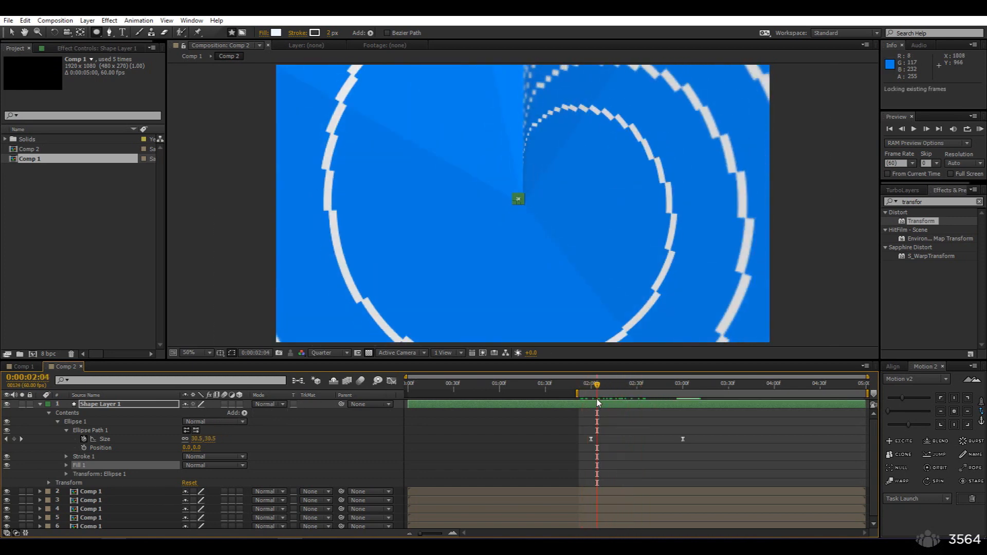
pyautogui.press('KP_0')
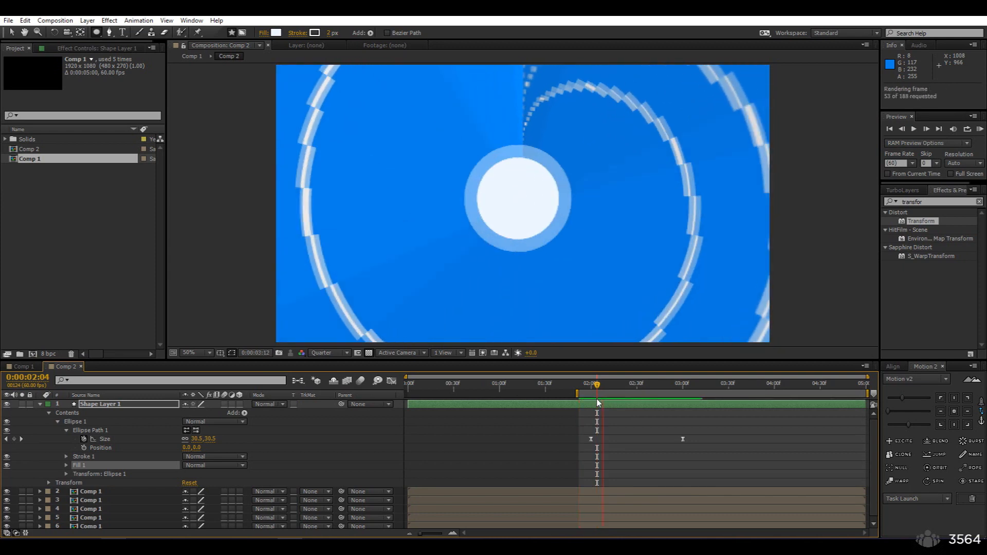
pyautogui.press('KP_0')
pyautogui.moveTo(584, 441); pyautogui.dragTo(695, 458)
pyautogui.click(900, 399)
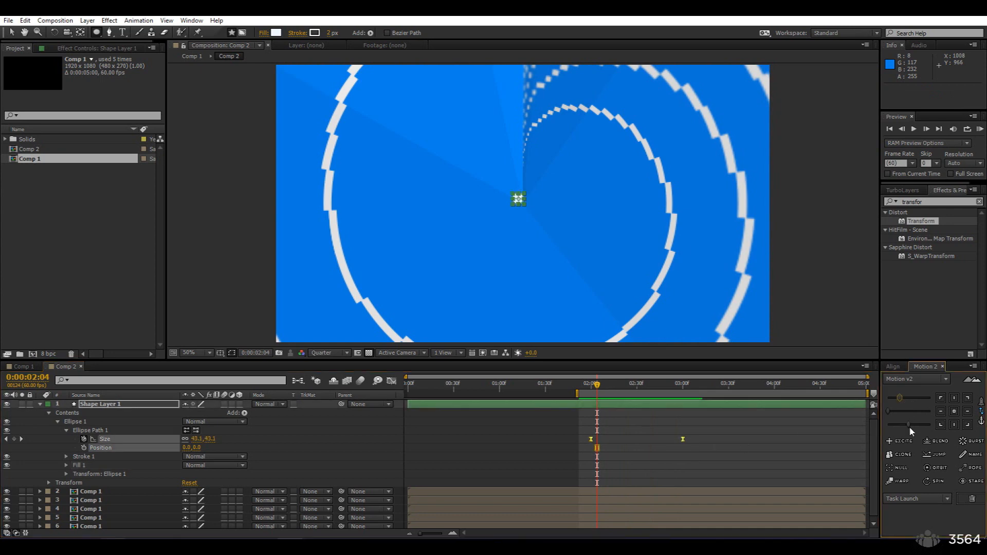
# Pre-compose Shape Layer 1 and the five Comp 1 layers into Pre-comp 1, moving all attributes
pyautogui.click(40, 405)
pyautogui.click(103, 405)
pyautogui.hotkey('ctrl', 'a')
pyautogui.rightClick(116, 436)
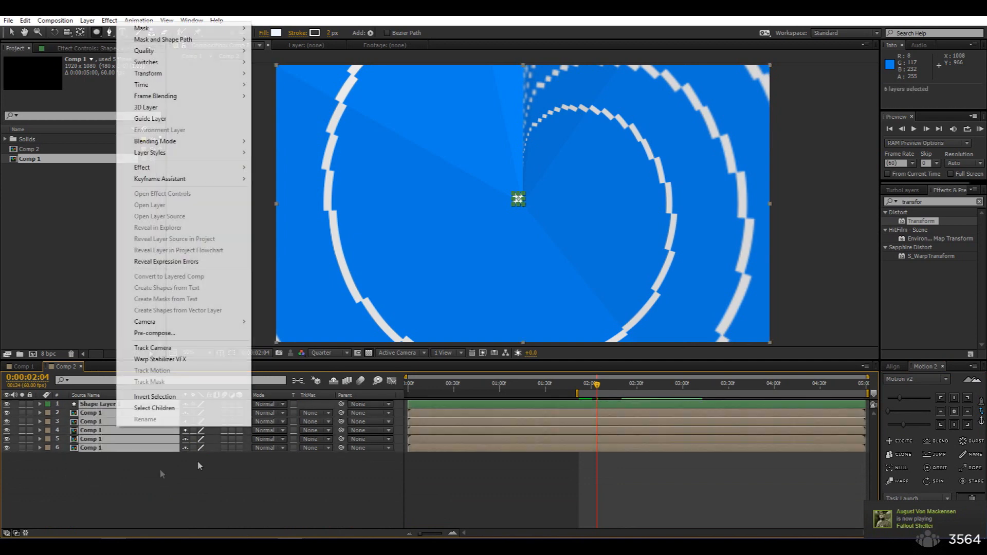
pyautogui.click(169, 333)
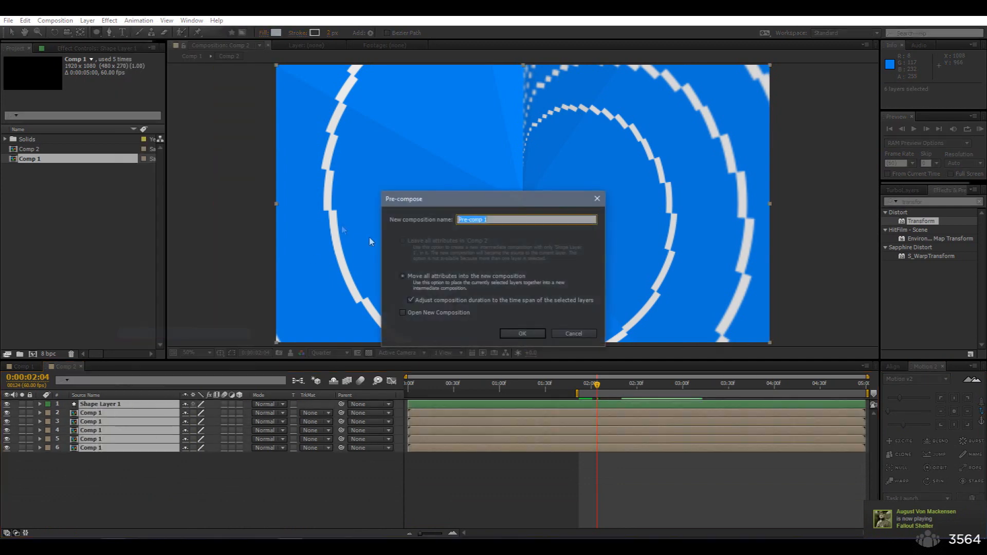
pyautogui.click(530, 336)
# Copy Shape Layer 1 from inside Pre-comp 1 and paste it above the Pre-comp 1 layer in Comp 2
pyautogui.doubleClick(85, 405)
pyautogui.click(95, 404)
pyautogui.hotkey('ctrl', 'c')
pyautogui.hotkey('ctrl', 'v')
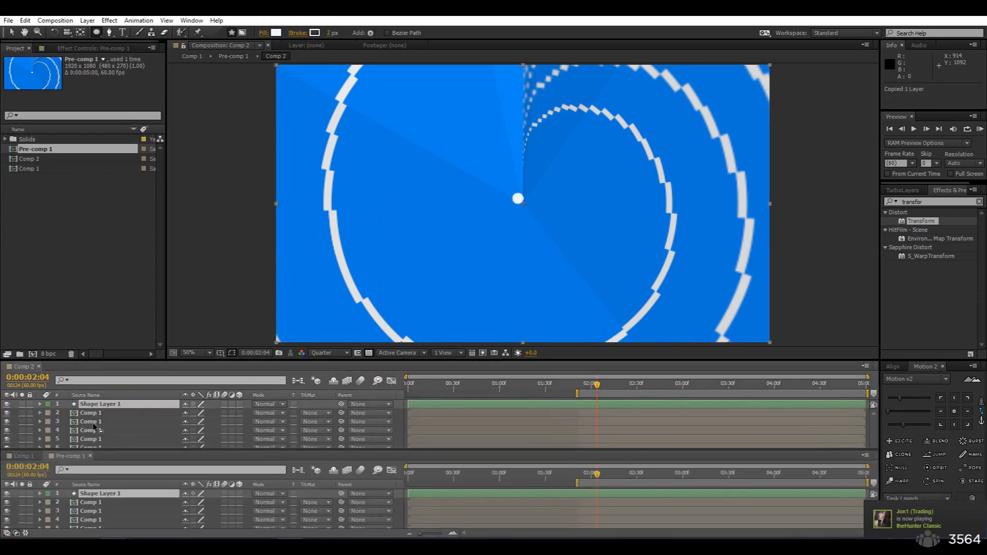
# Reset the Standard workspace to its original panel layout
pyautogui.click(192, 21)
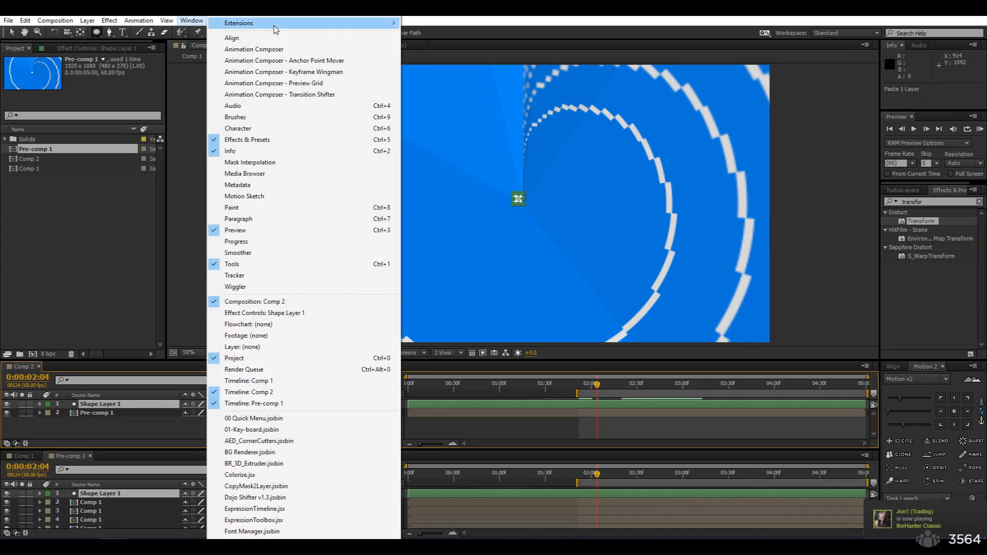
pyautogui.moveTo(265, 19)
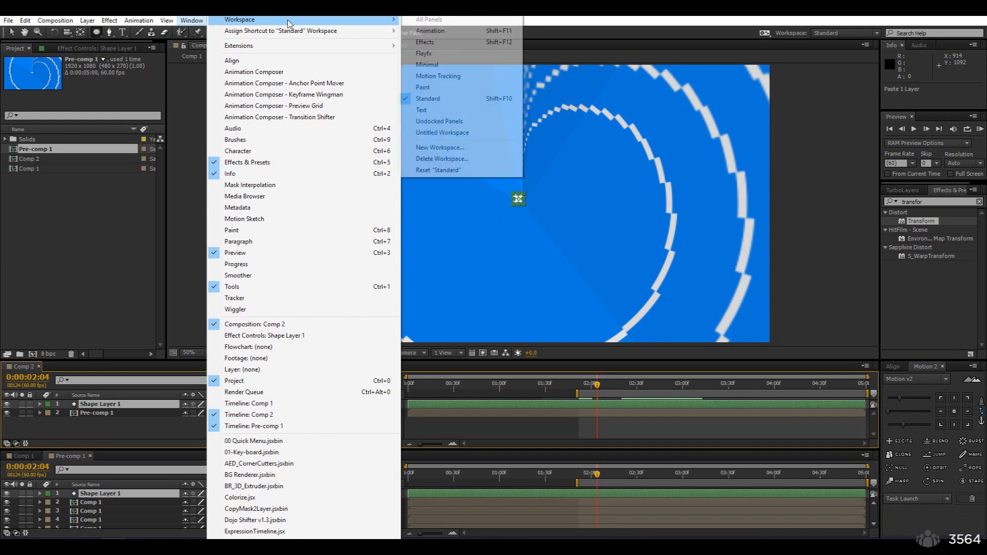
pyautogui.click(452, 172)
pyautogui.click(524, 289)
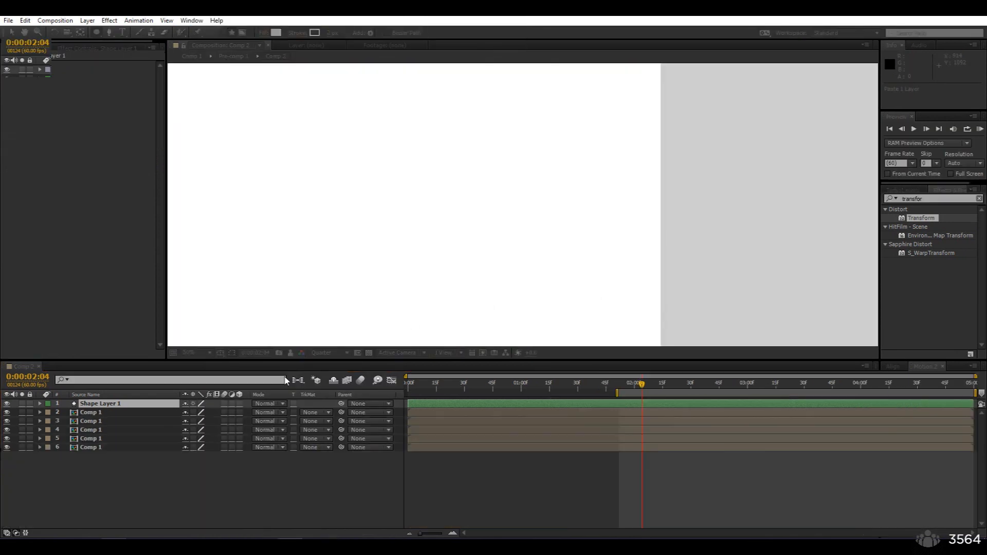
# Shift Shape Layer 1 in Comp 2 about 10 frames later and check the two growing circles around 0:00:02:22
pyautogui.click(128, 403)
pyautogui.moveTo(641, 384); pyautogui.dragTo(679, 395)
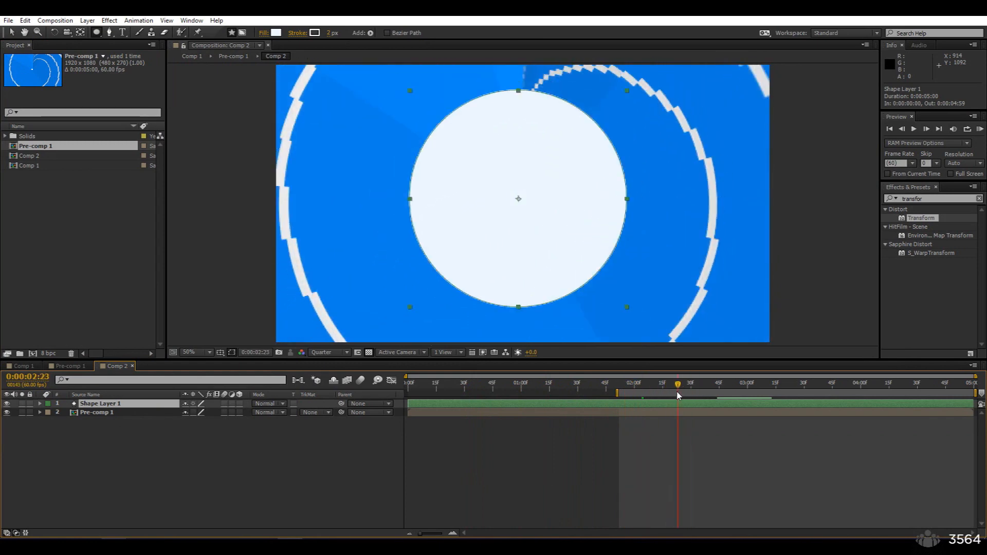
pyautogui.moveTo(535, 403); pyautogui.dragTo(560, 410)
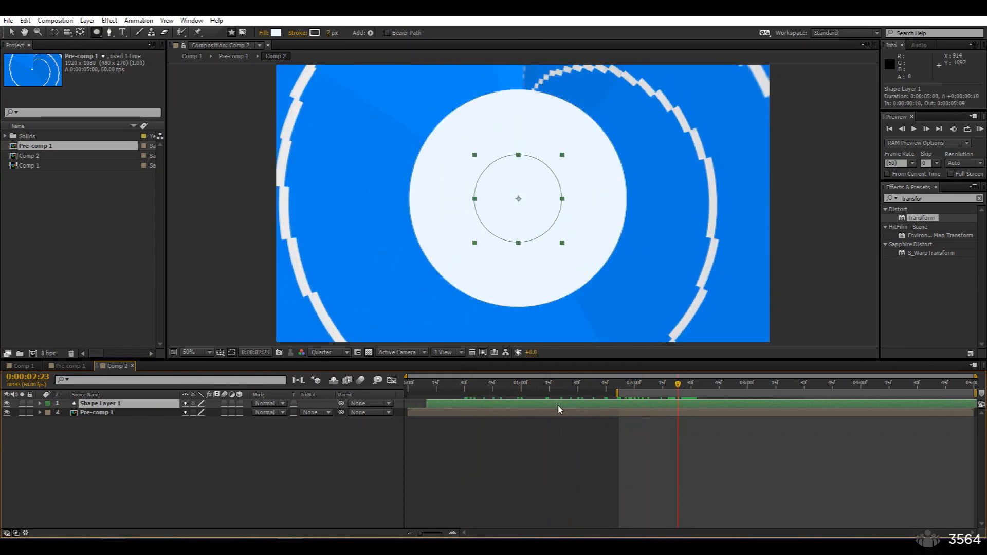
pyautogui.click(631, 384)
pyautogui.moveTo(627, 394); pyautogui.dragTo(677, 395)
pyautogui.click(372, 405)
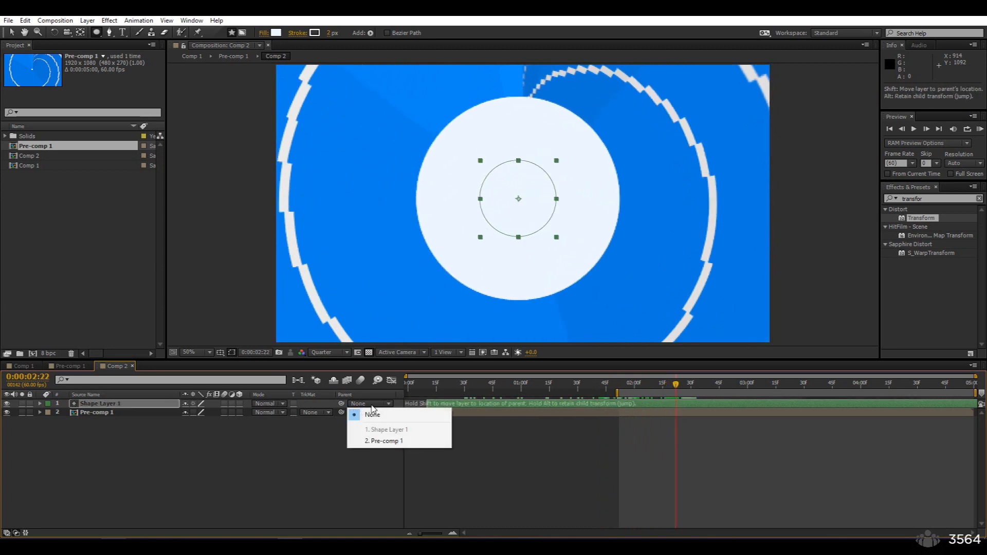
pyautogui.click(315, 422)
pyautogui.click(370, 412)
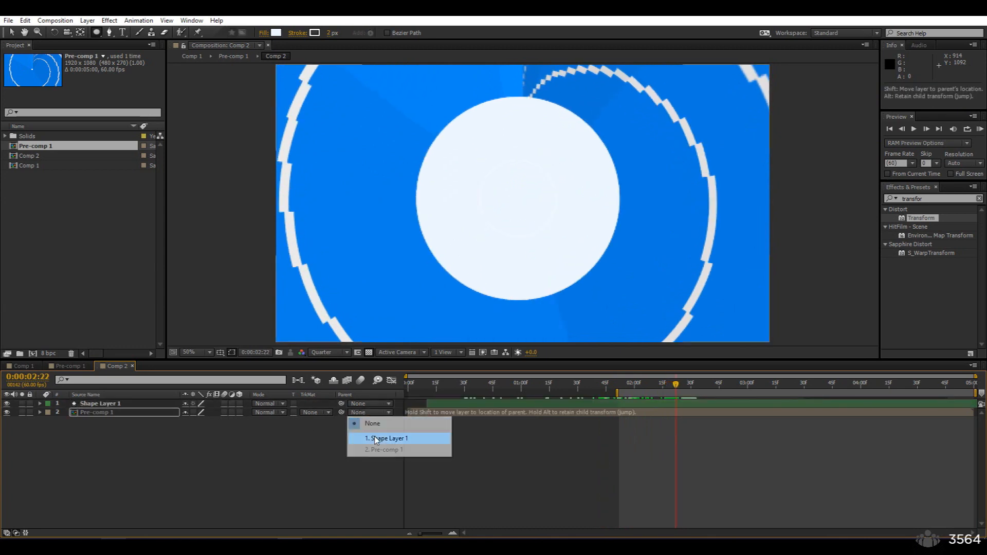
pyautogui.click(375, 440)
pyautogui.hotkey('ctrl', 'z')
# Set Pre-comp 1's track matte to Alpha Inverted Matte "Shape Layer 1" and check earlier frames of the spiral
pyautogui.click(314, 412)
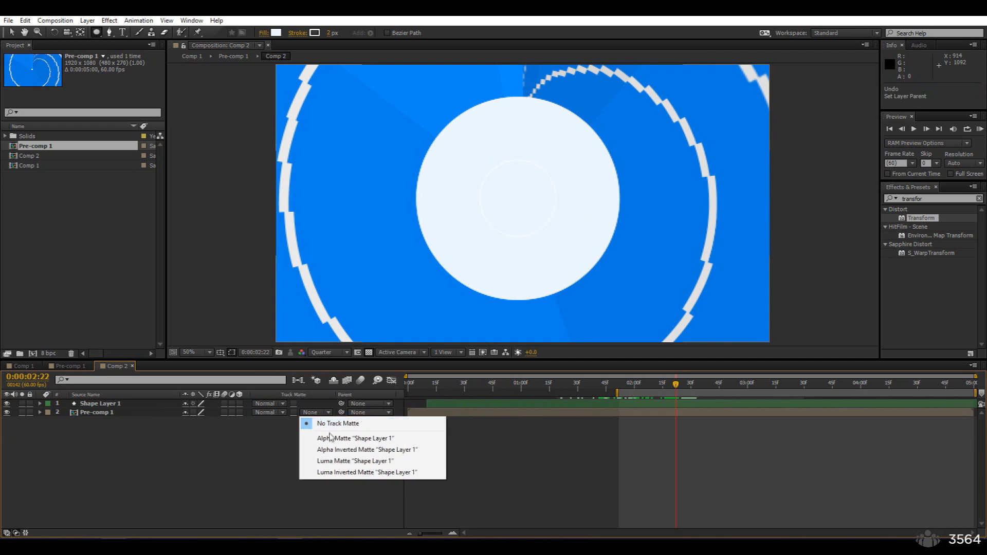
pyautogui.click(329, 432)
pyautogui.click(323, 412)
pyautogui.click(329, 449)
pyautogui.click(624, 384)
pyautogui.moveTo(588, 385); pyautogui.dragTo(623, 403)
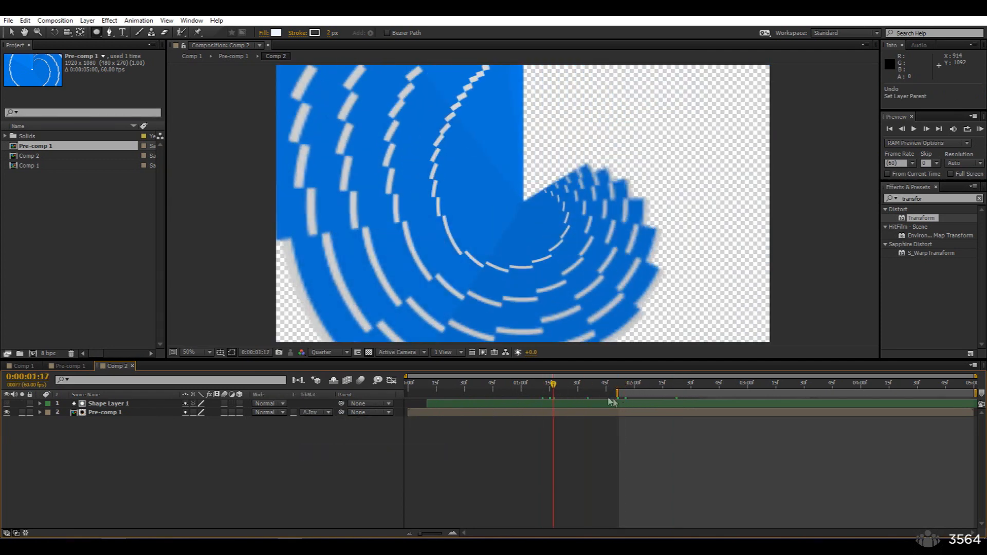
# Extend Comp 2's work area to the full duration and preview the circle cutting a transparent hole in the transition
pyautogui.doubleClick(618, 394)
pyautogui.press('KP_0')
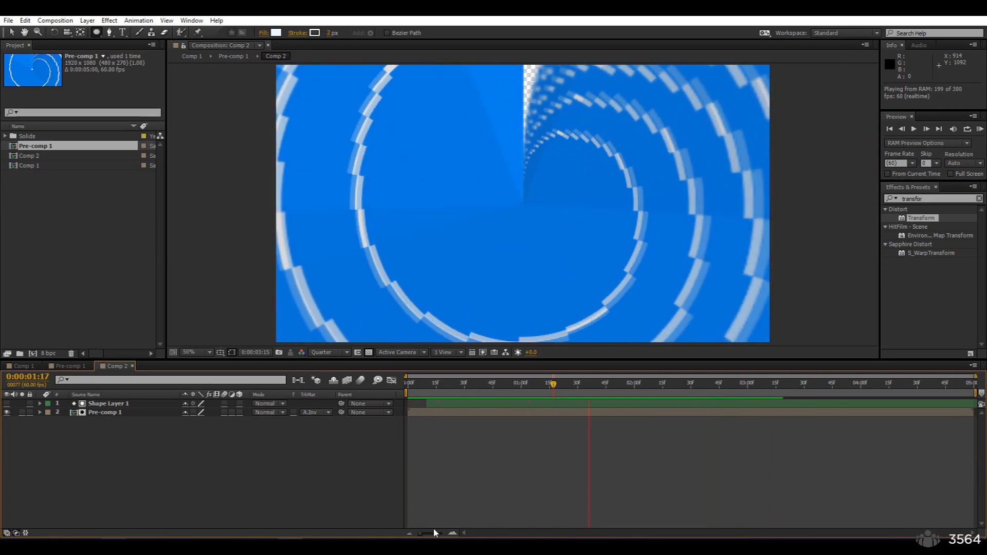
pyautogui.press('space')
pyautogui.moveTo(680, 392)
pyautogui.mouseDown()
pyautogui.moveTo(712, 393)
pyautogui.moveTo(668, 394)
pyautogui.mouseUp()
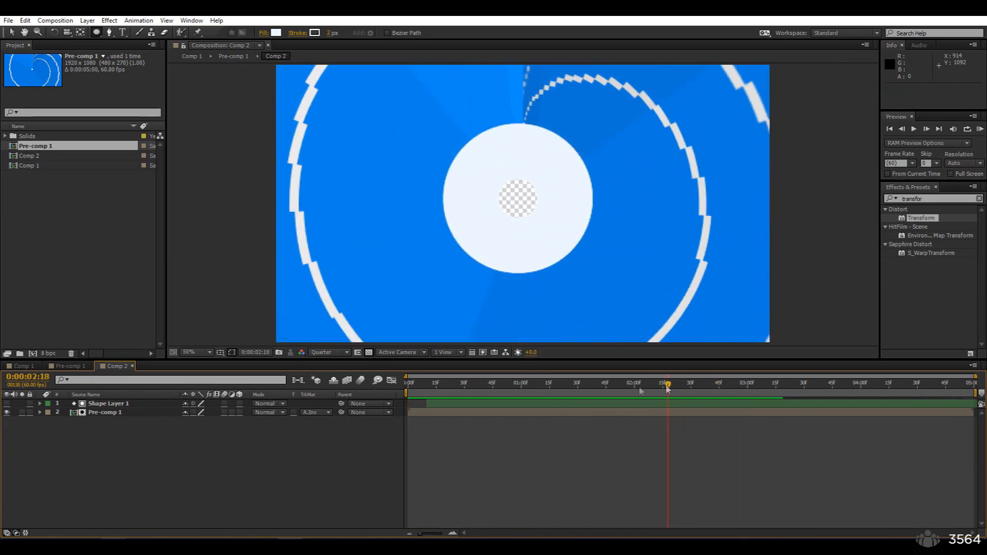
# Delete Shape Layer 1 from Comp 2 and replace it with a fresh copy from Pre-comp 1, placed above Pre-comp 1
pyautogui.click(96, 404)
pyautogui.press('Delete')
pyautogui.moveTo(577, 393); pyautogui.dragTo(638, 392)
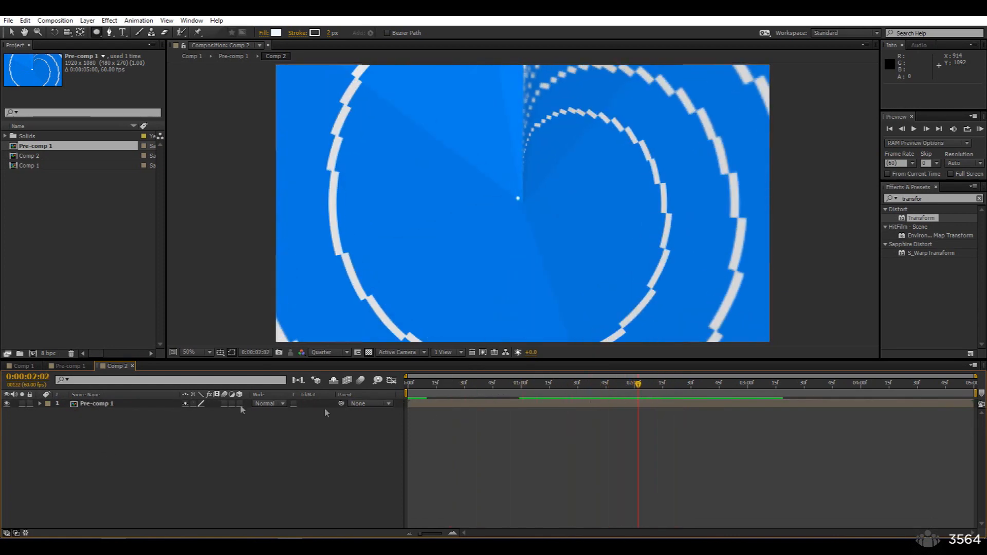
pyautogui.doubleClick(100, 404)
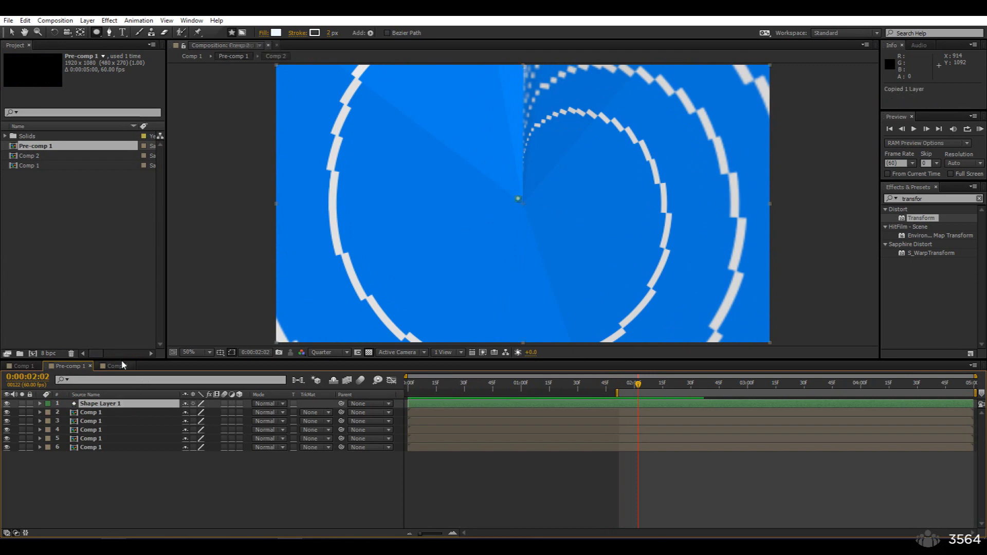
pyautogui.click(116, 366)
pyautogui.click(72, 420)
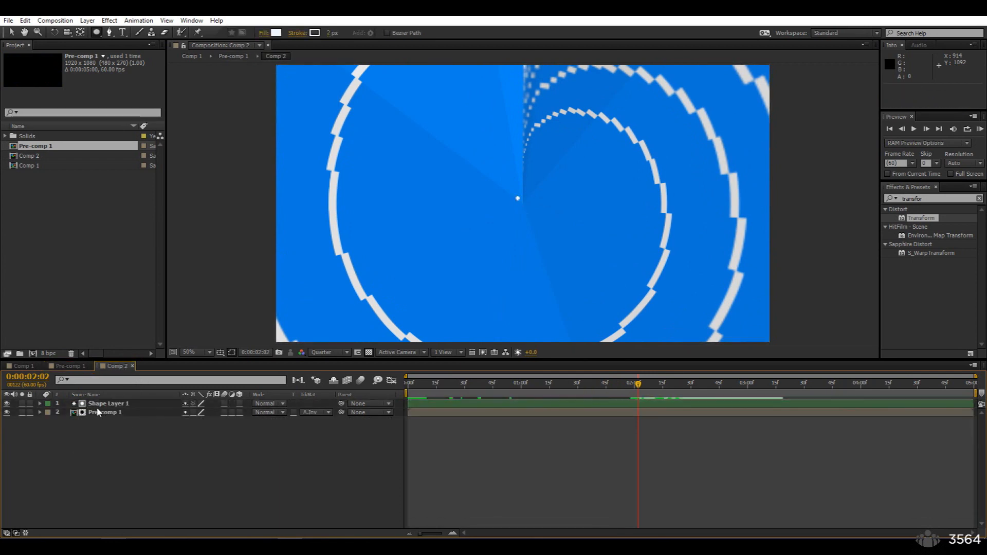
# Solo Shape Layer 1, remove Pre-comp 1's track matte, and scrub through the circle's growth up to 0:00:02:30
pyautogui.click(97, 403)
pyautogui.click(22, 404)
pyautogui.moveTo(589, 397); pyautogui.dragTo(692, 405)
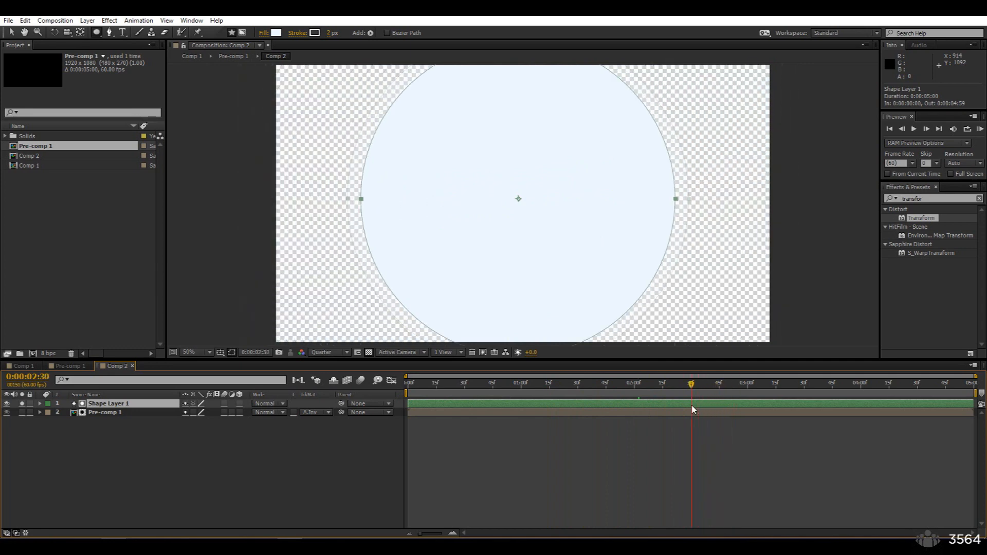
pyautogui.click(320, 414)
pyautogui.click(341, 424)
pyautogui.moveTo(629, 388); pyautogui.dragTo(692, 395)
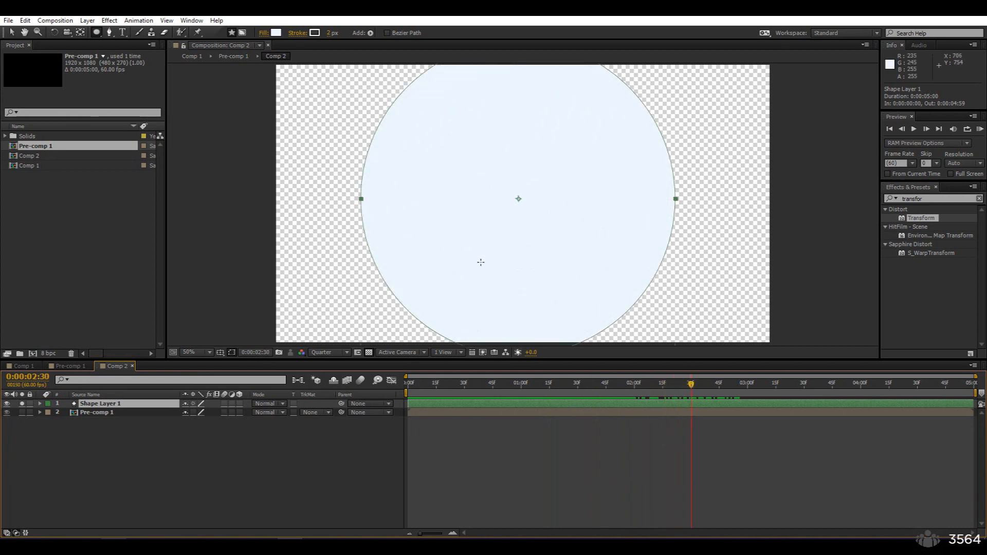
# Apply Alpha Inverted Matte "Shape Layer 1" to Pre-comp 1 and check the cut-out at 0:00:02:22
pyautogui.click(100, 414)
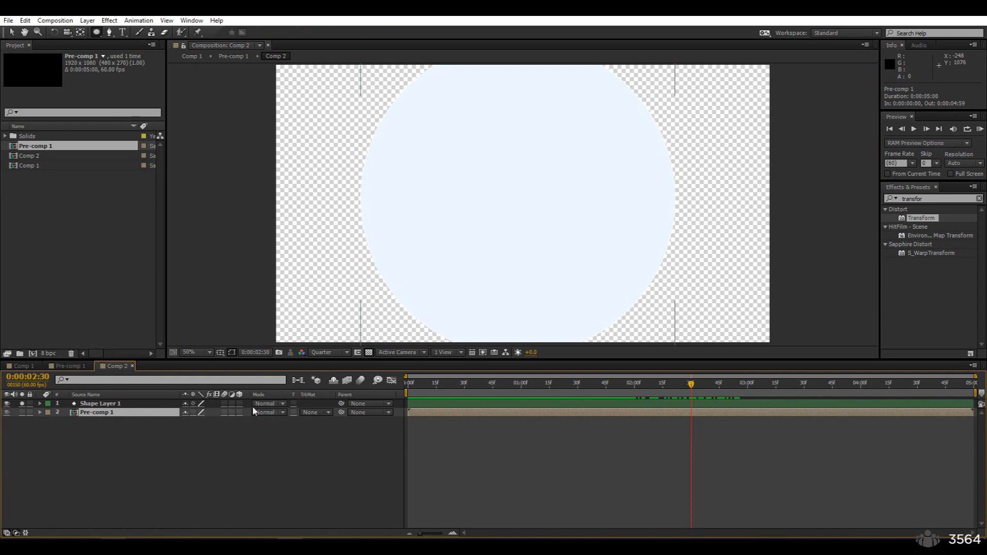
pyautogui.click(311, 412)
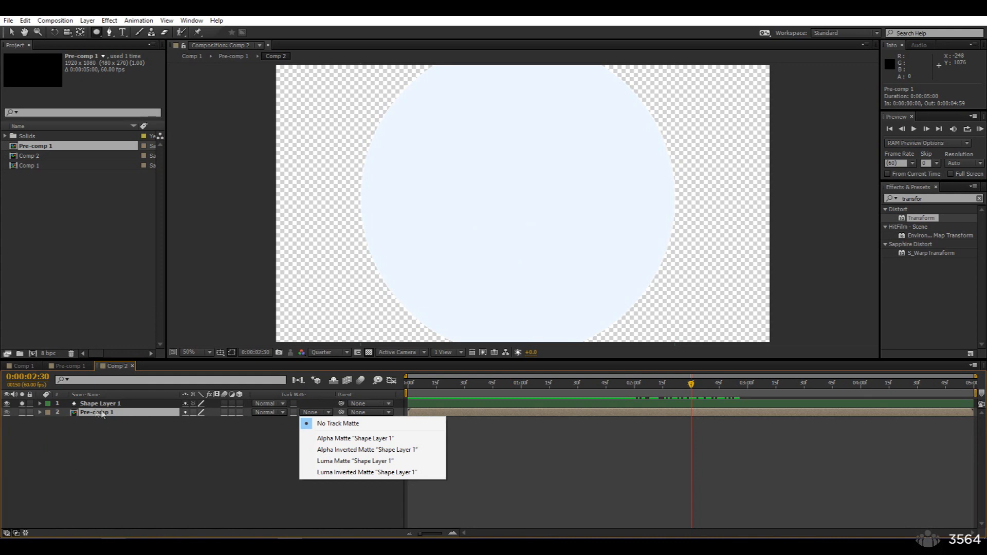
pyautogui.click(360, 450)
pyautogui.moveTo(671, 390)
pyautogui.mouseDown()
pyautogui.moveTo(626, 389)
pyautogui.moveTo(671, 401)
pyautogui.mouseUp()
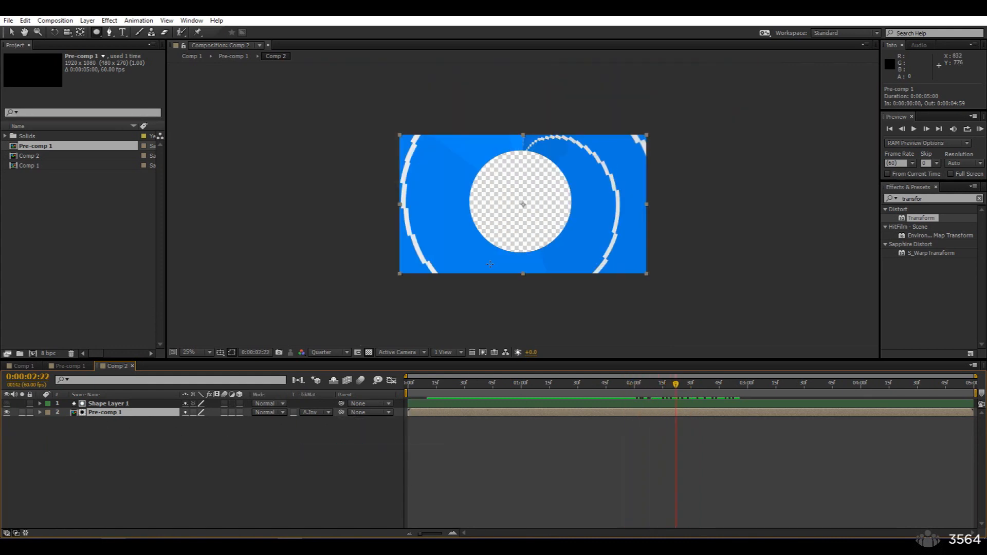
# Toggle the visibility of Shape Layer 1 and Pre-comp 1 to examine how the matte cuts the spiral
pyautogui.click(7, 404)
pyautogui.click(7, 412)
pyautogui.click(7, 404)
pyautogui.click(8, 412)
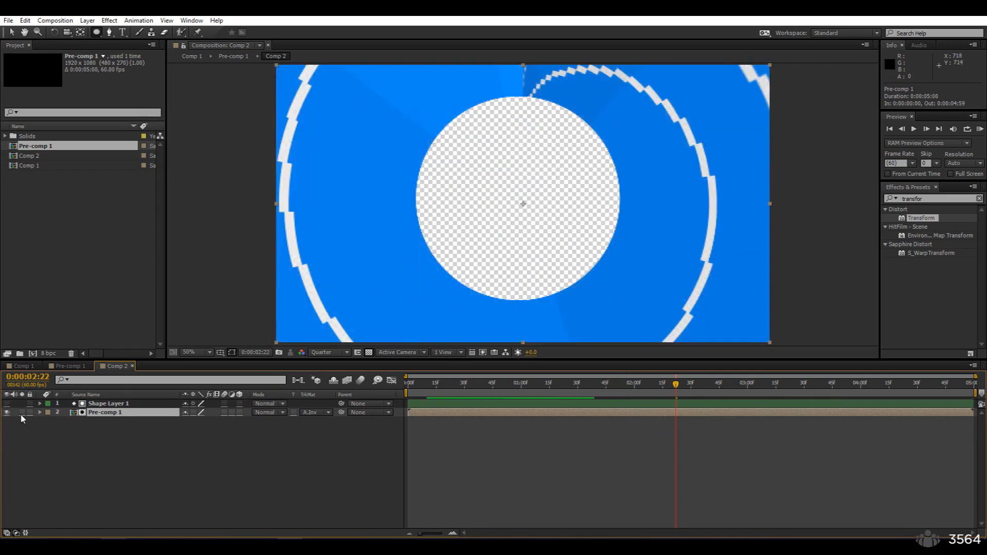
# Compare with the circle inside Pre-comp 1, shift Comp 2's Shape Layer 1 about 5 frames later, and preview the ring
pyautogui.click(75, 367)
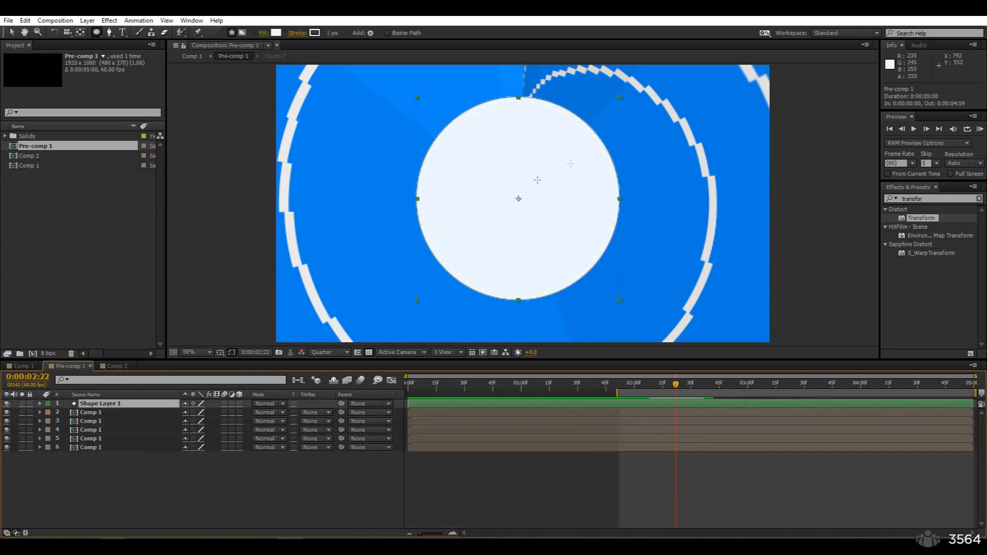
pyautogui.click(114, 366)
pyautogui.moveTo(580, 406)
pyautogui.mouseDown()
pyautogui.moveTo(608, 403)
pyautogui.moveTo(590, 403)
pyautogui.mouseUp()
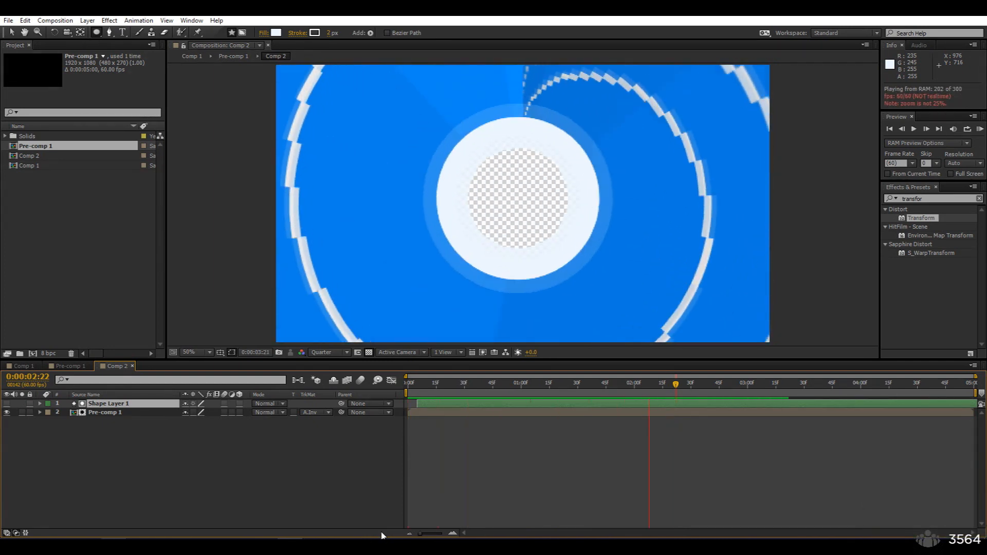
pyautogui.press('space')
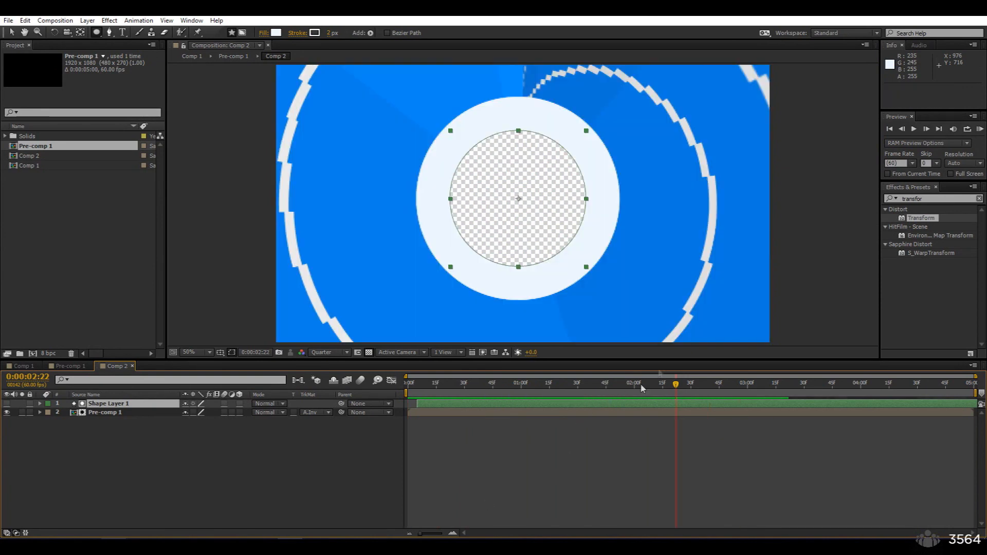
# Set Comp 2's preview resolution to Full and add a new adjustment layer above the other layers
pyautogui.click(327, 353)
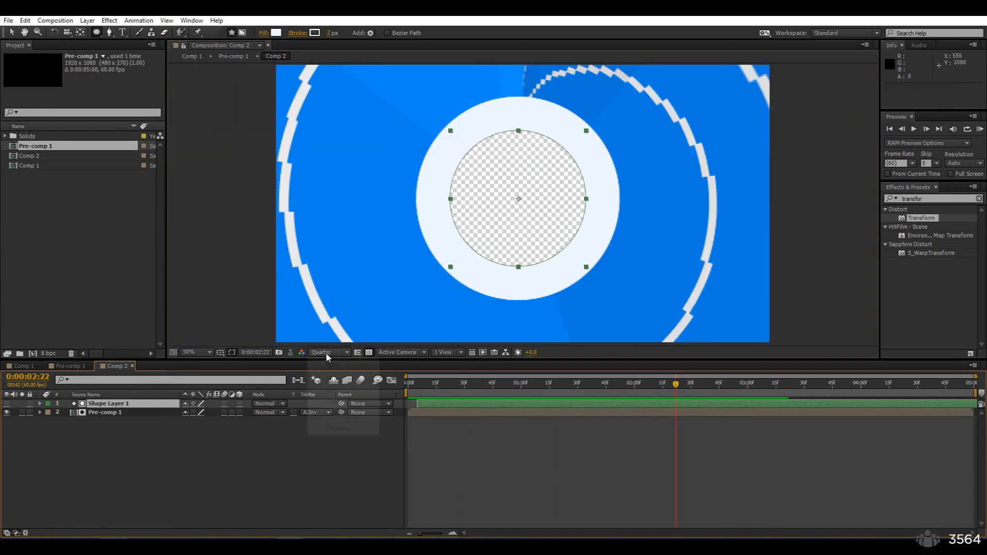
pyautogui.click(337, 378)
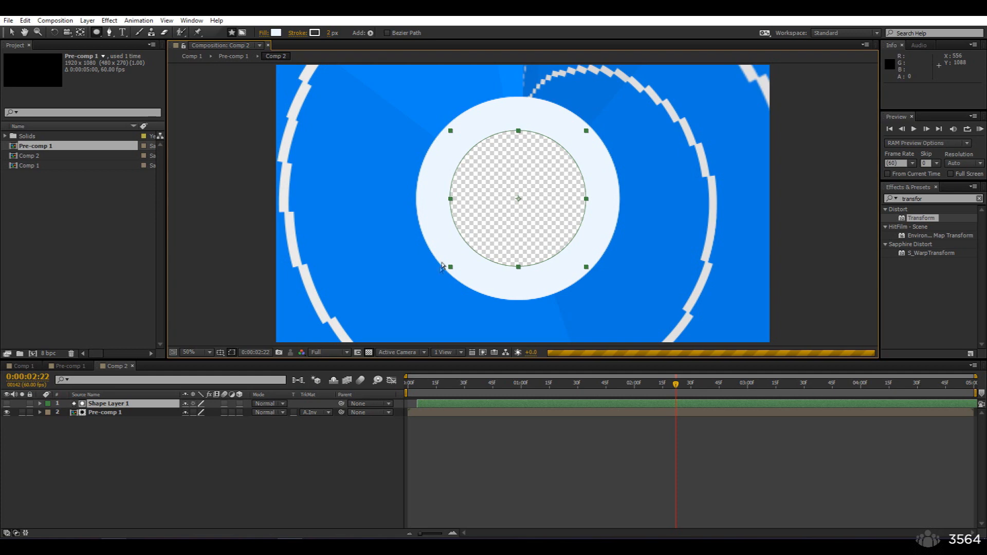
pyautogui.rightClick(149, 440)
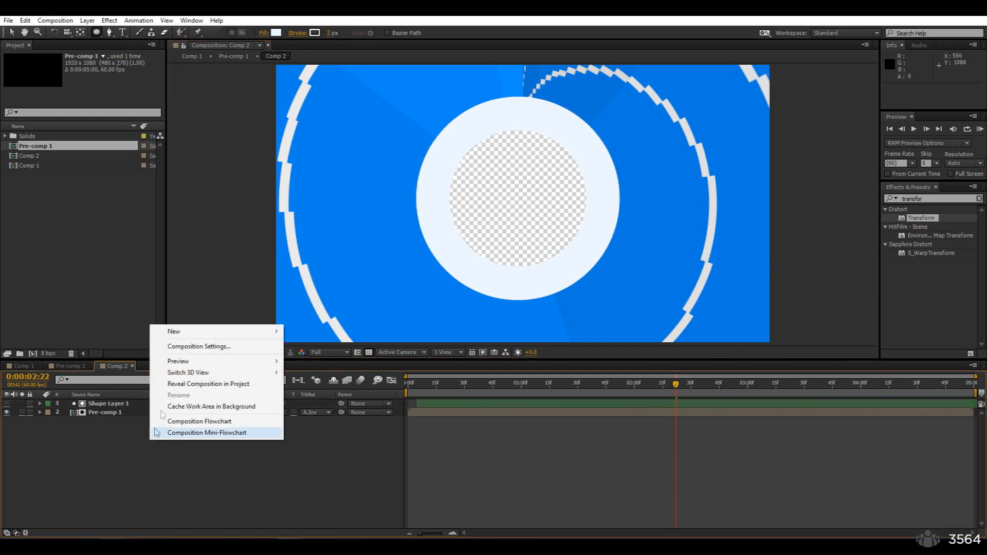
pyautogui.moveTo(190, 332)
pyautogui.click(322, 413)
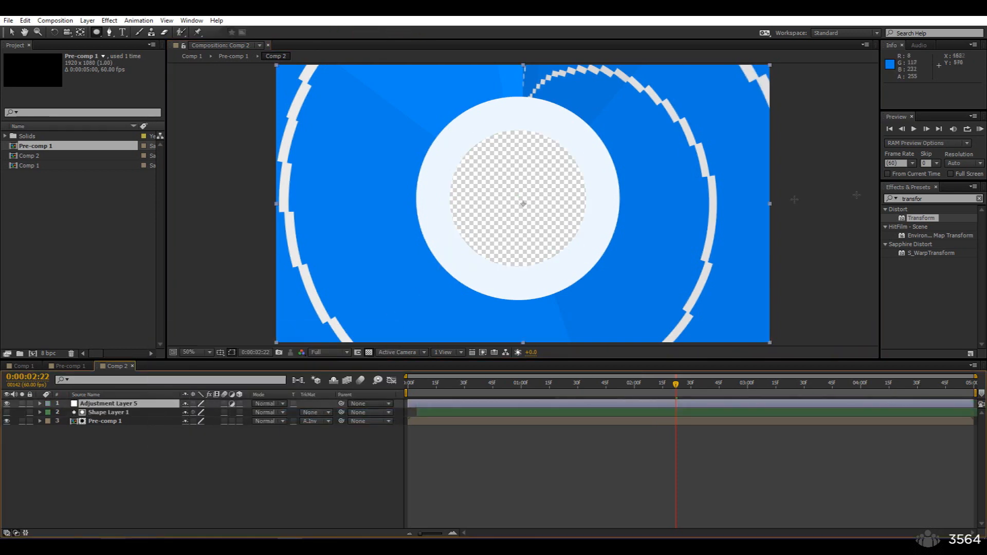
# Search the effects for "Rsmb" and apply the RSMB preset to the new adjustment layer
pyautogui.click(938, 197)
pyautogui.write('Rsmb')
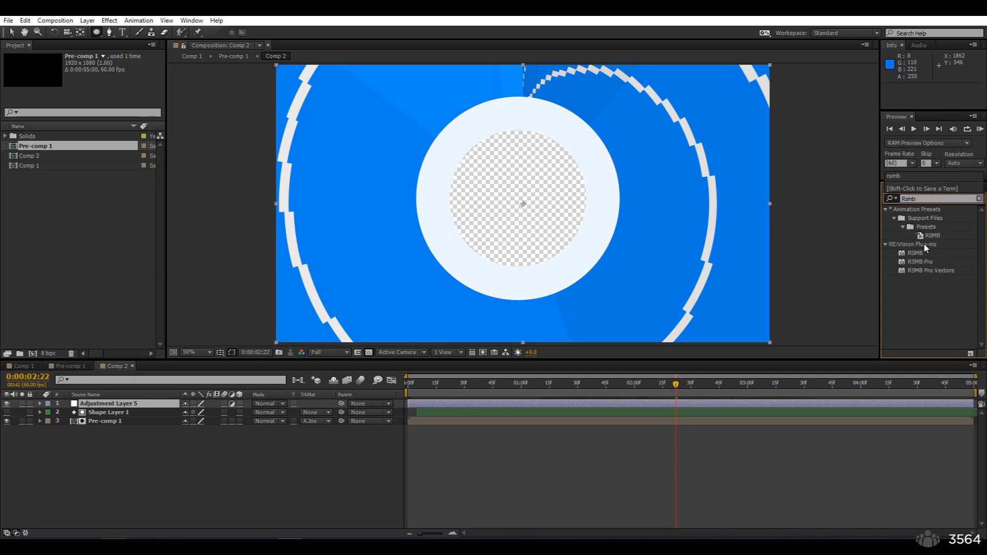
pyautogui.click(931, 237)
pyautogui.doubleClick(931, 236)
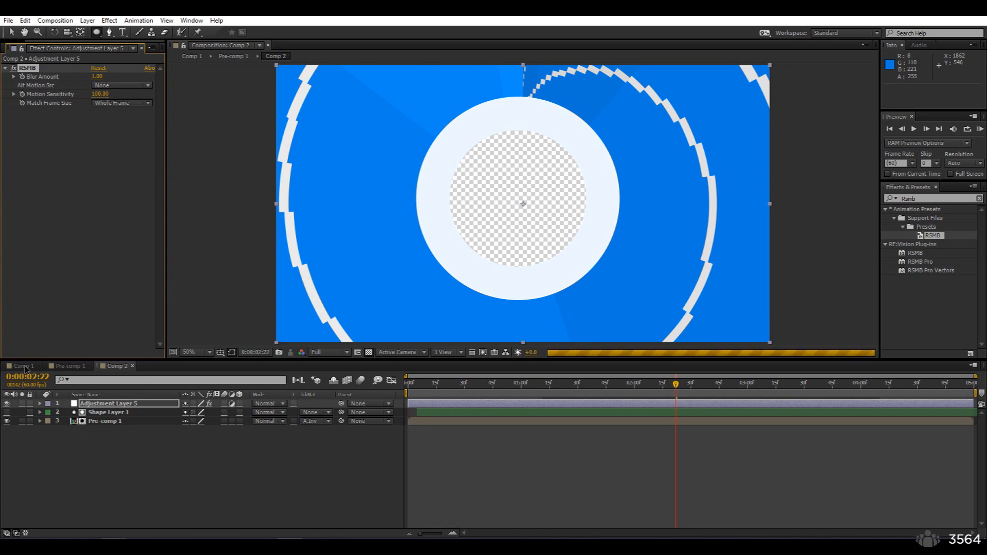
# Change the circle colour on Comp 1's Color Control layer to red and view the recoloured transition in Comp 2
pyautogui.click(23, 366)
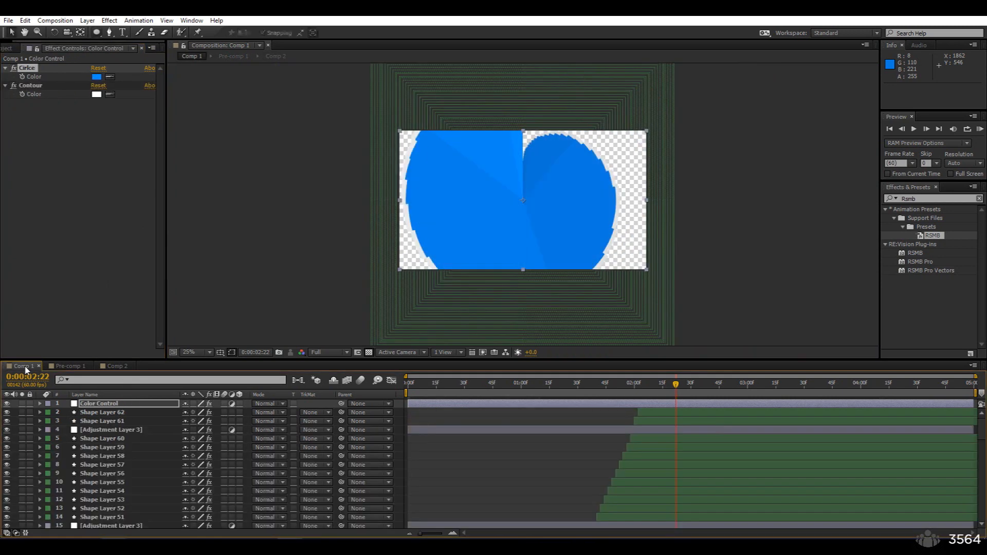
pyautogui.click(95, 76)
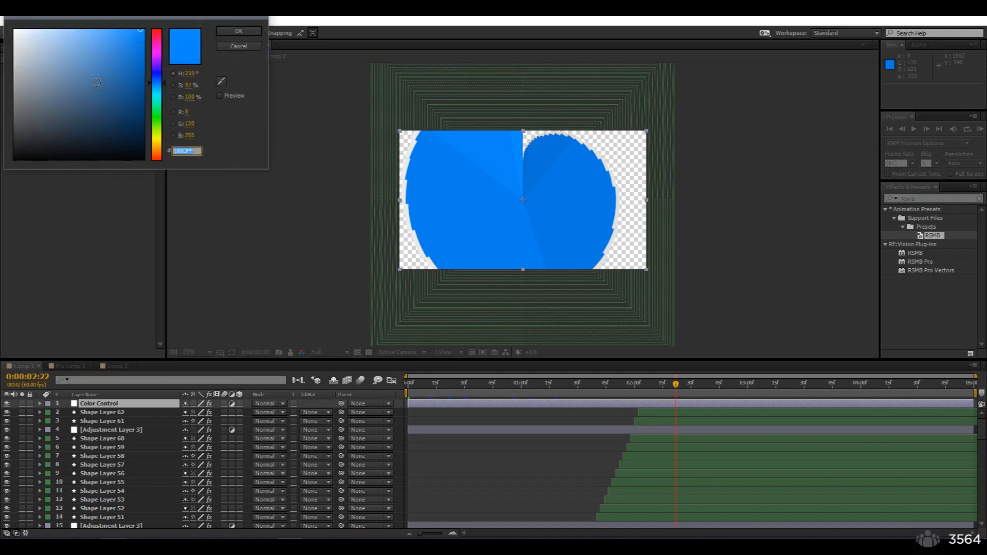
pyautogui.click(156, 29)
pyautogui.click(238, 47)
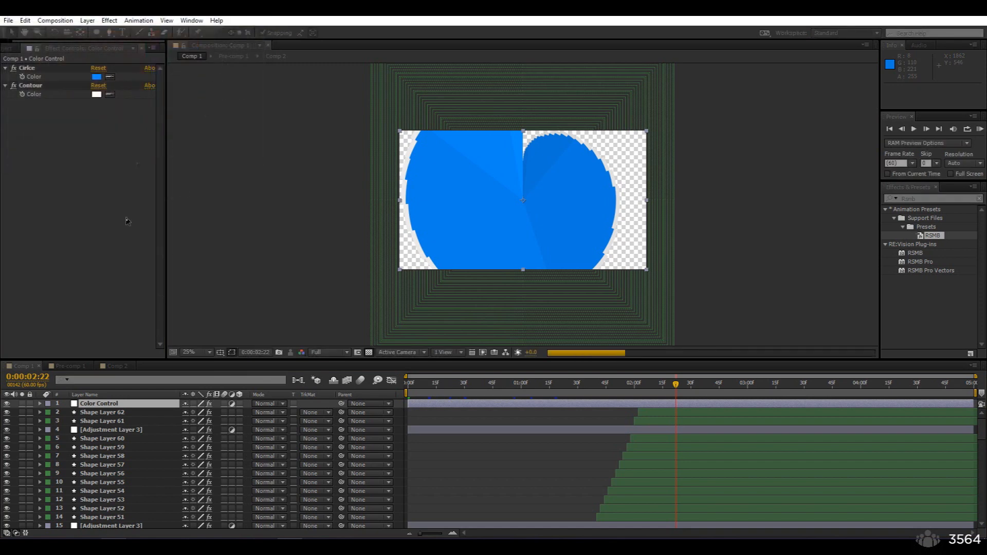
pyautogui.click(117, 367)
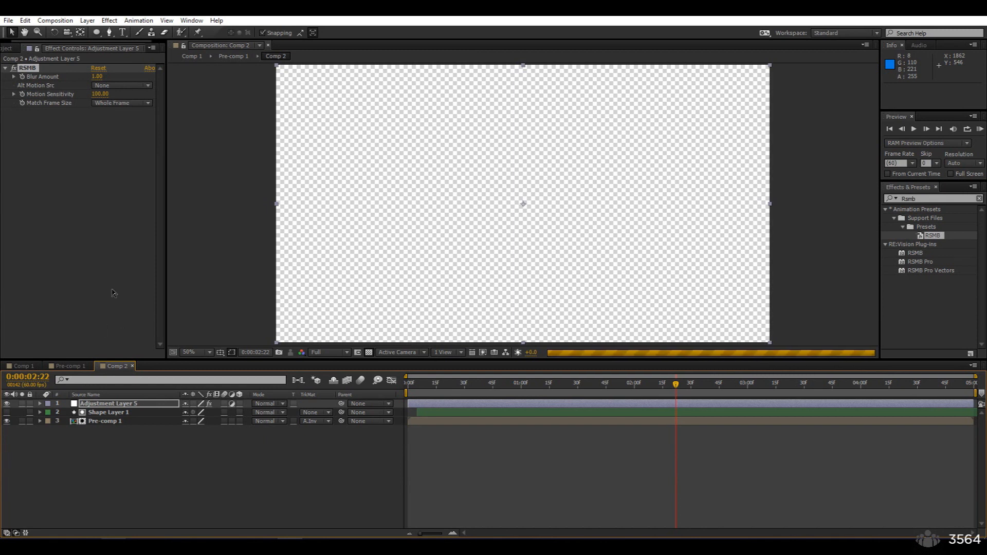
pyautogui.scroll(-2, 462, 257)
pyautogui.scroll(2, 455, 273)
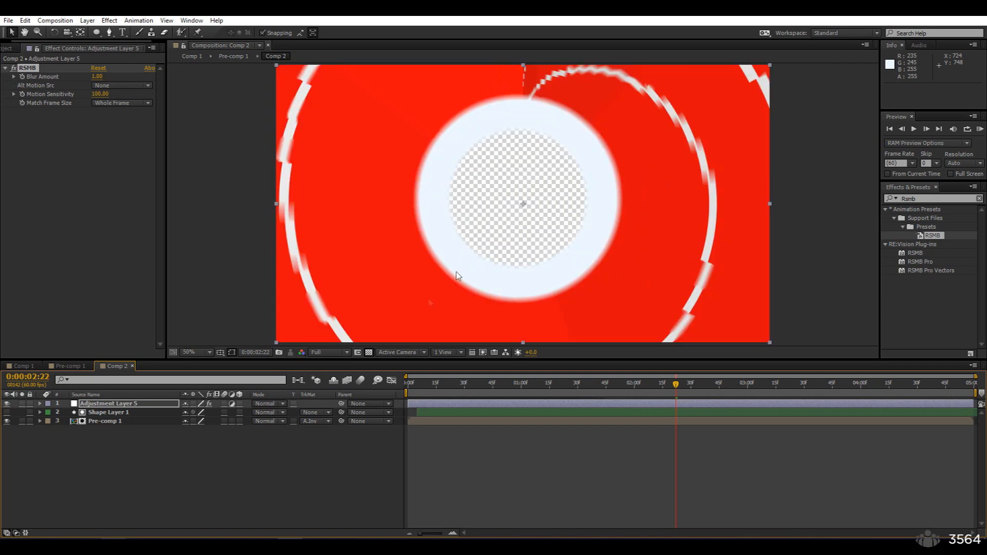
# Hide the RSMB adjustment layer in Comp 2 and view the red spiral at 0:00:01:13
pyautogui.click(7, 405)
pyautogui.click(512, 393)
pyautogui.click(546, 393)
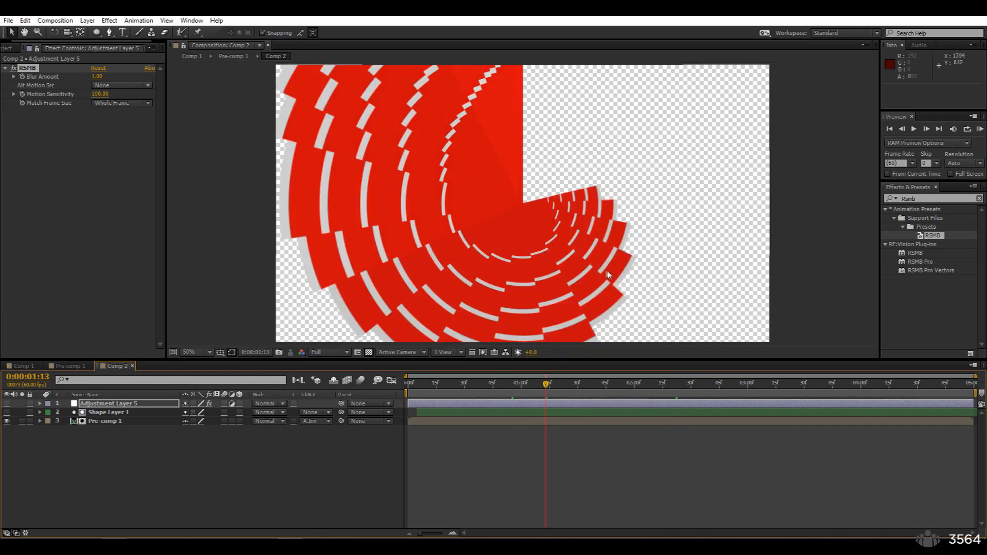
pyautogui.scroll(-1, 606, 271)
pyautogui.scroll(1, 606, 268)
pyautogui.scroll(-1, 606, 266)
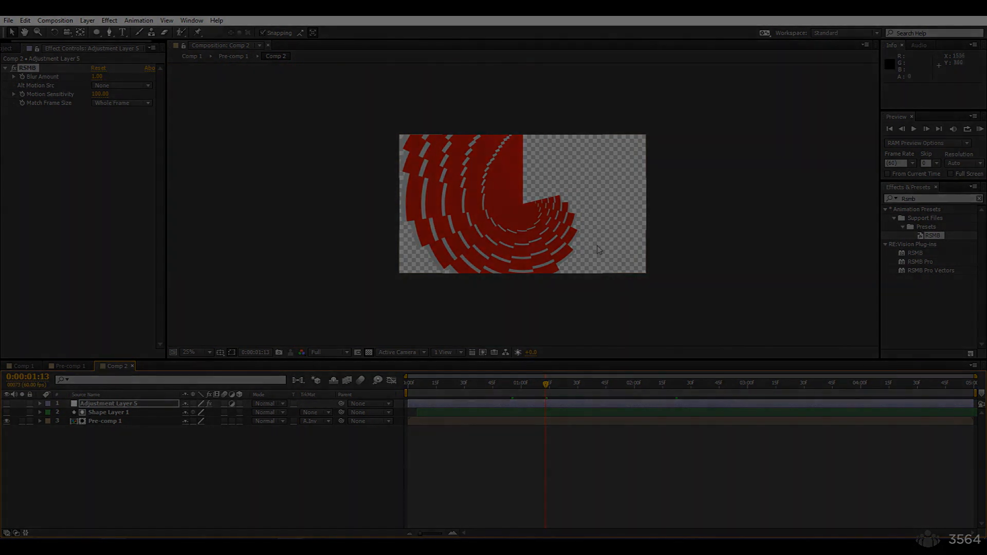
pyautogui.scroll(1, 606, 268)
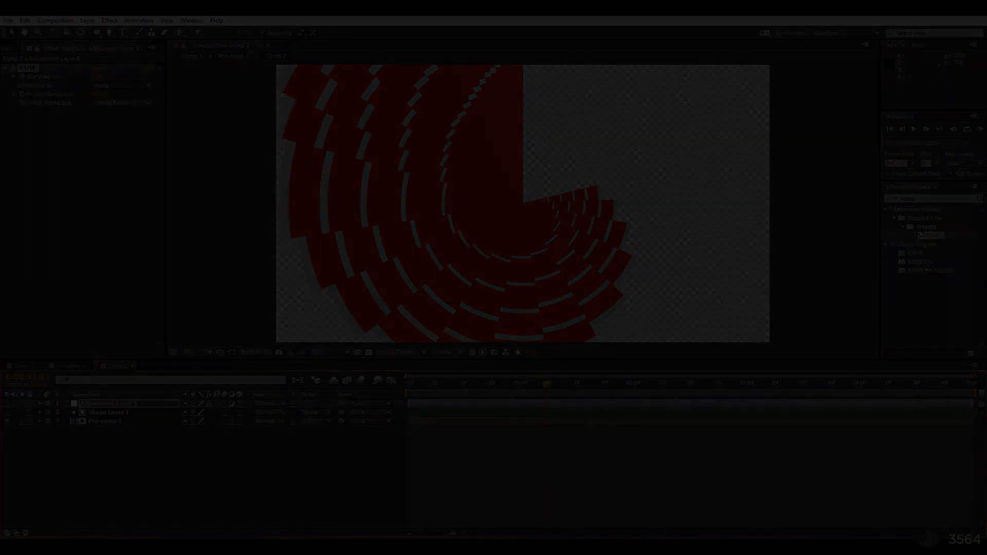